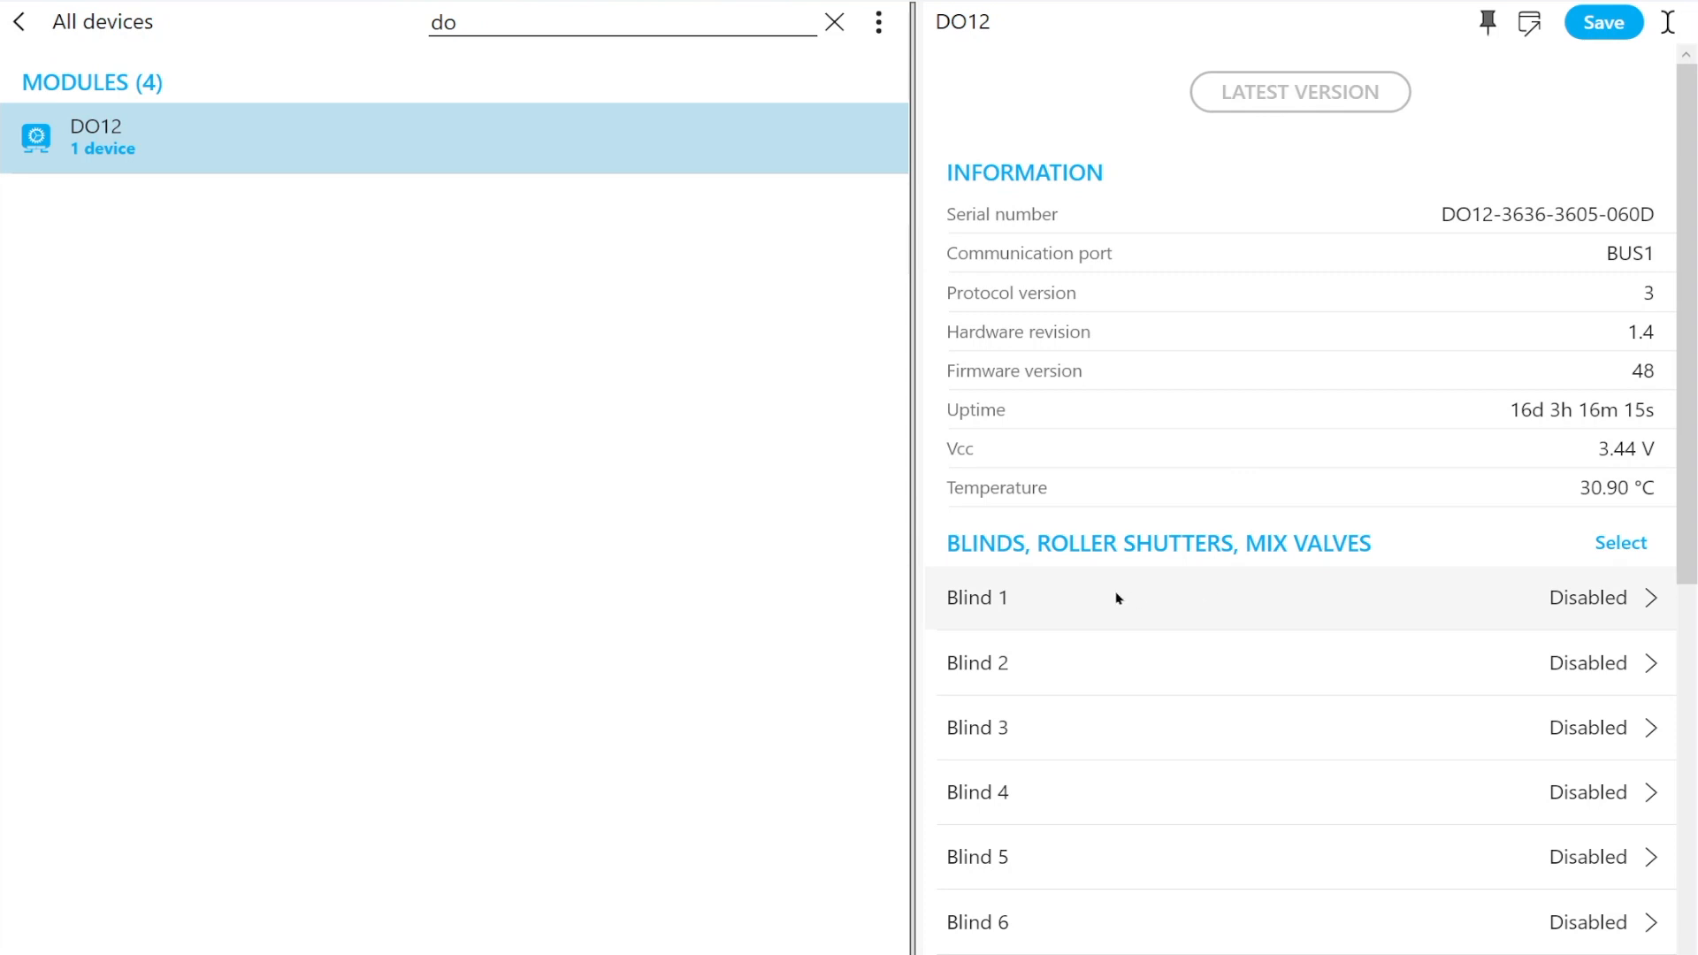
Set the function of Blind 1 to Blind, with DO2 as the Up terminal and DO3 as the Down terminal
click(1074, 603)
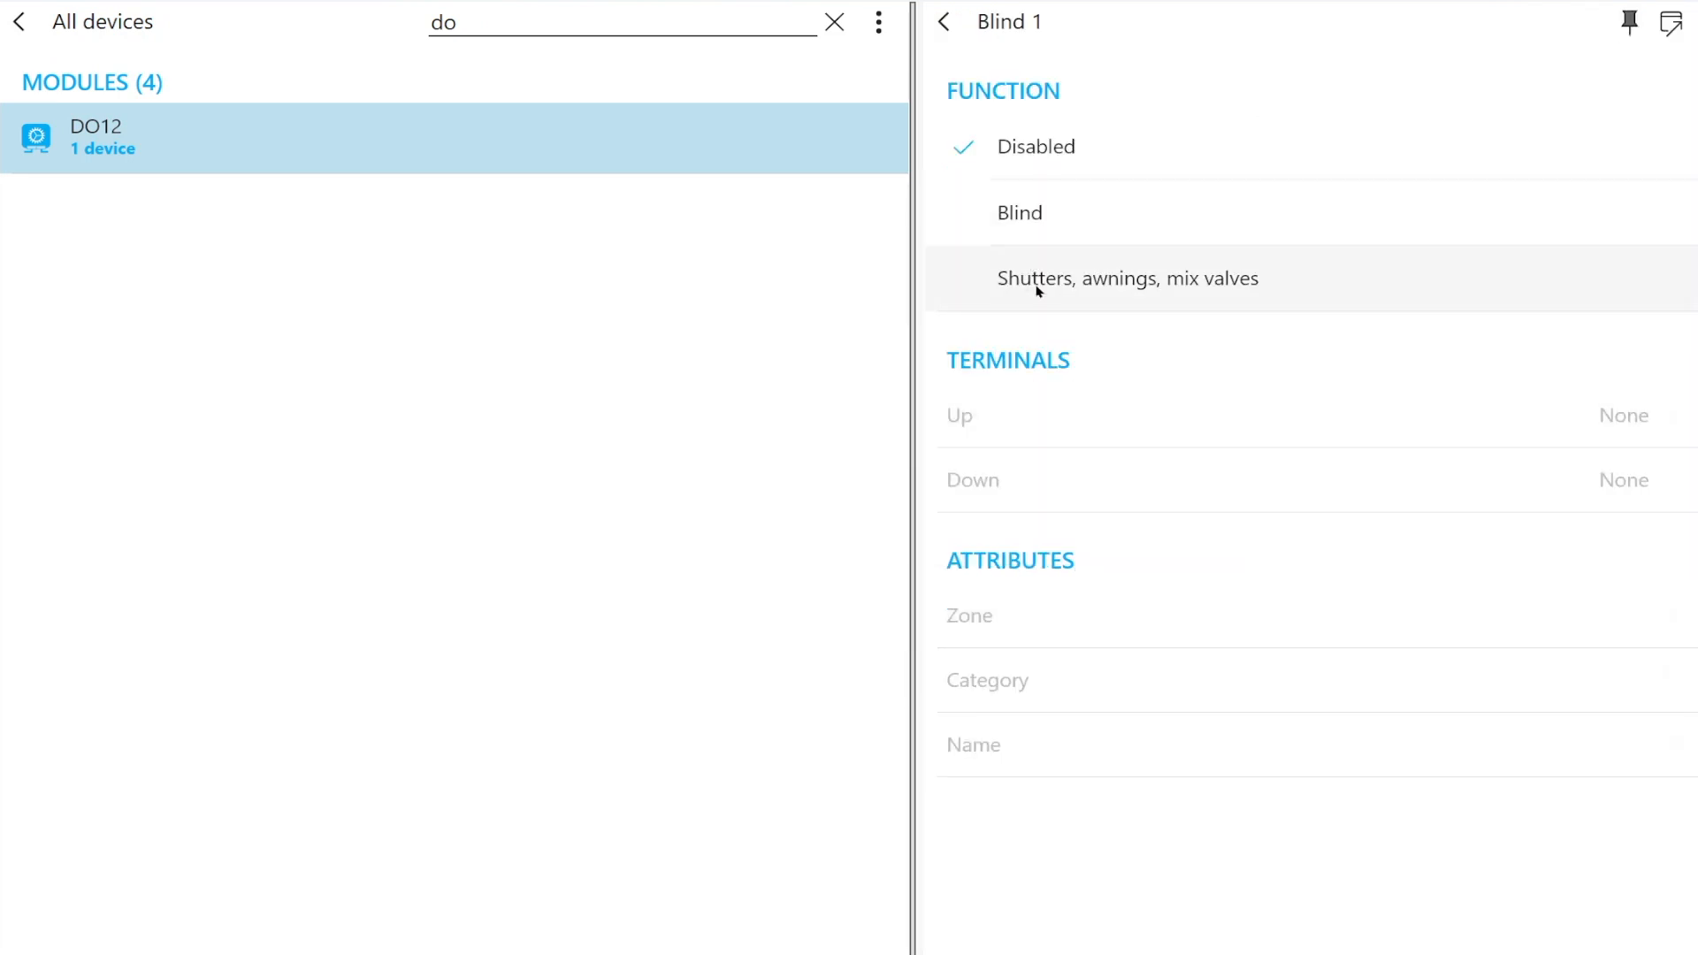
click(1150, 211)
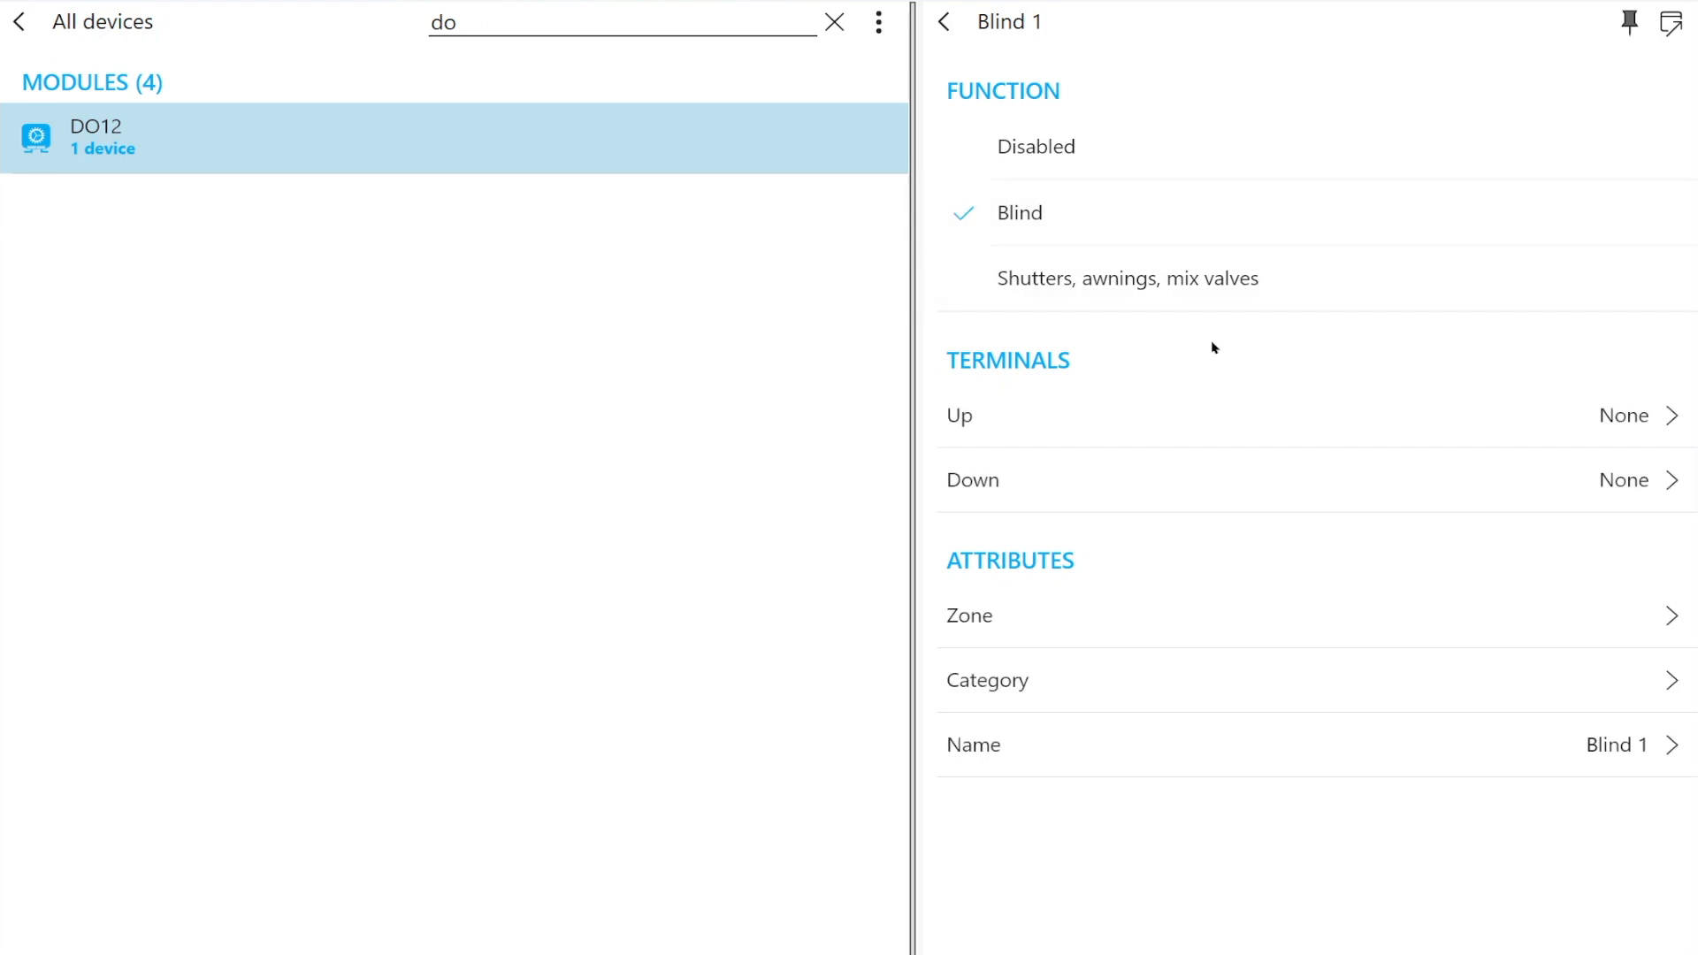
click(1097, 414)
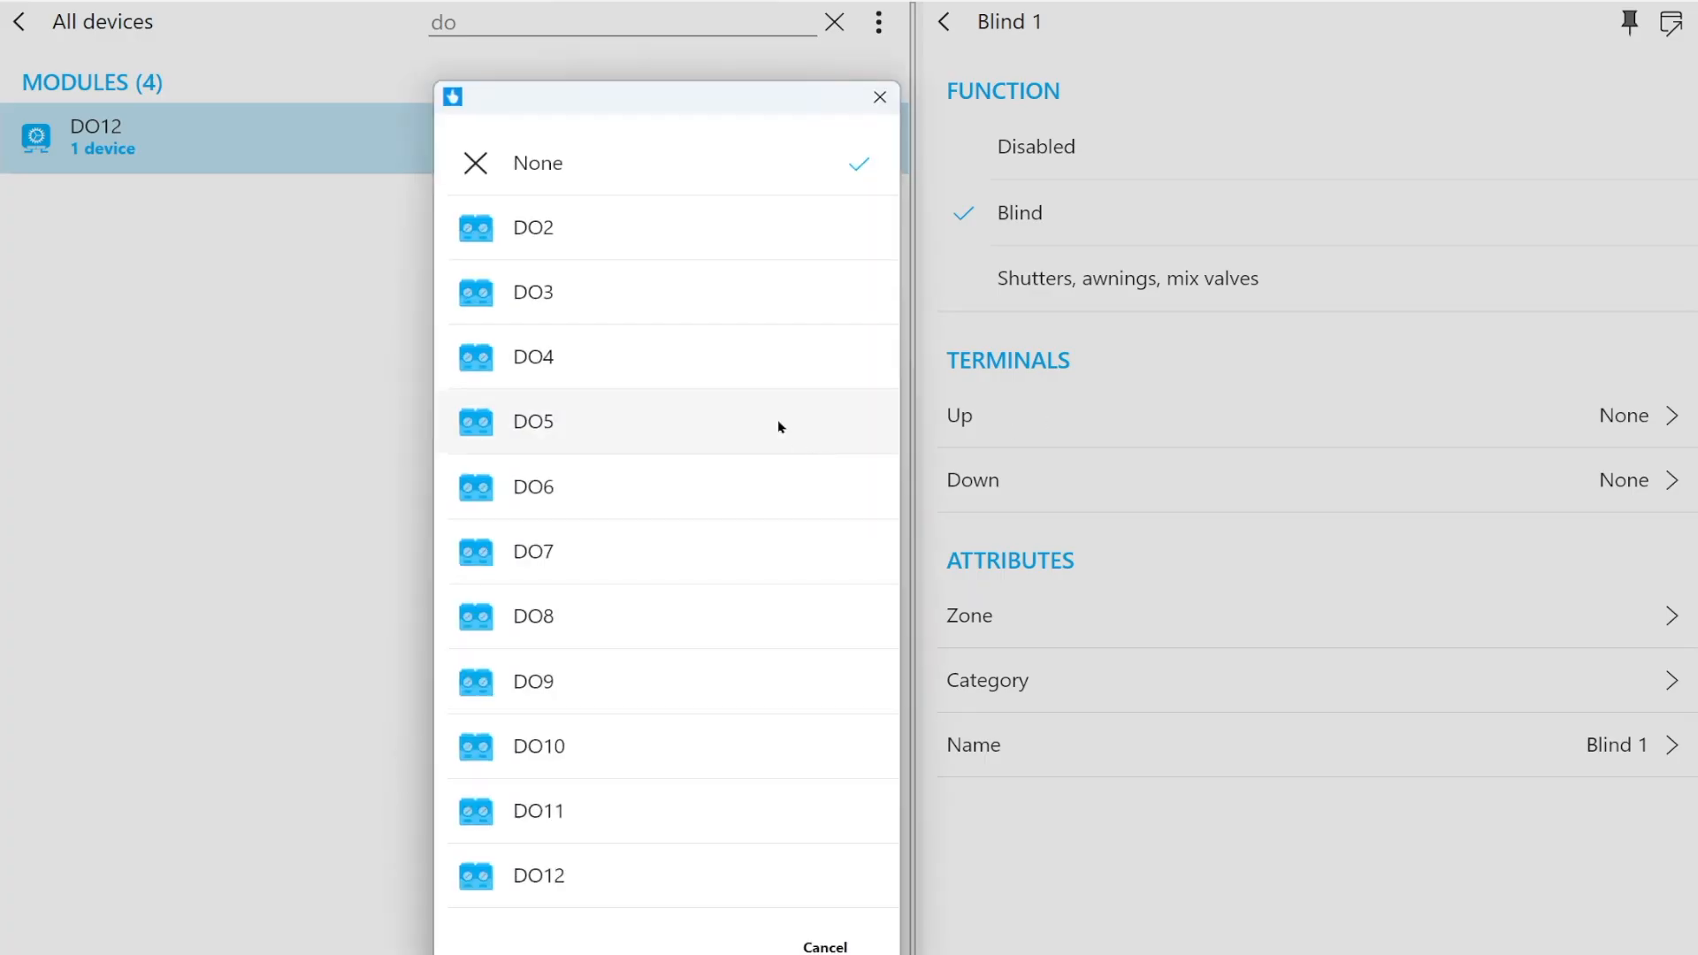
click(633, 217)
click(1031, 477)
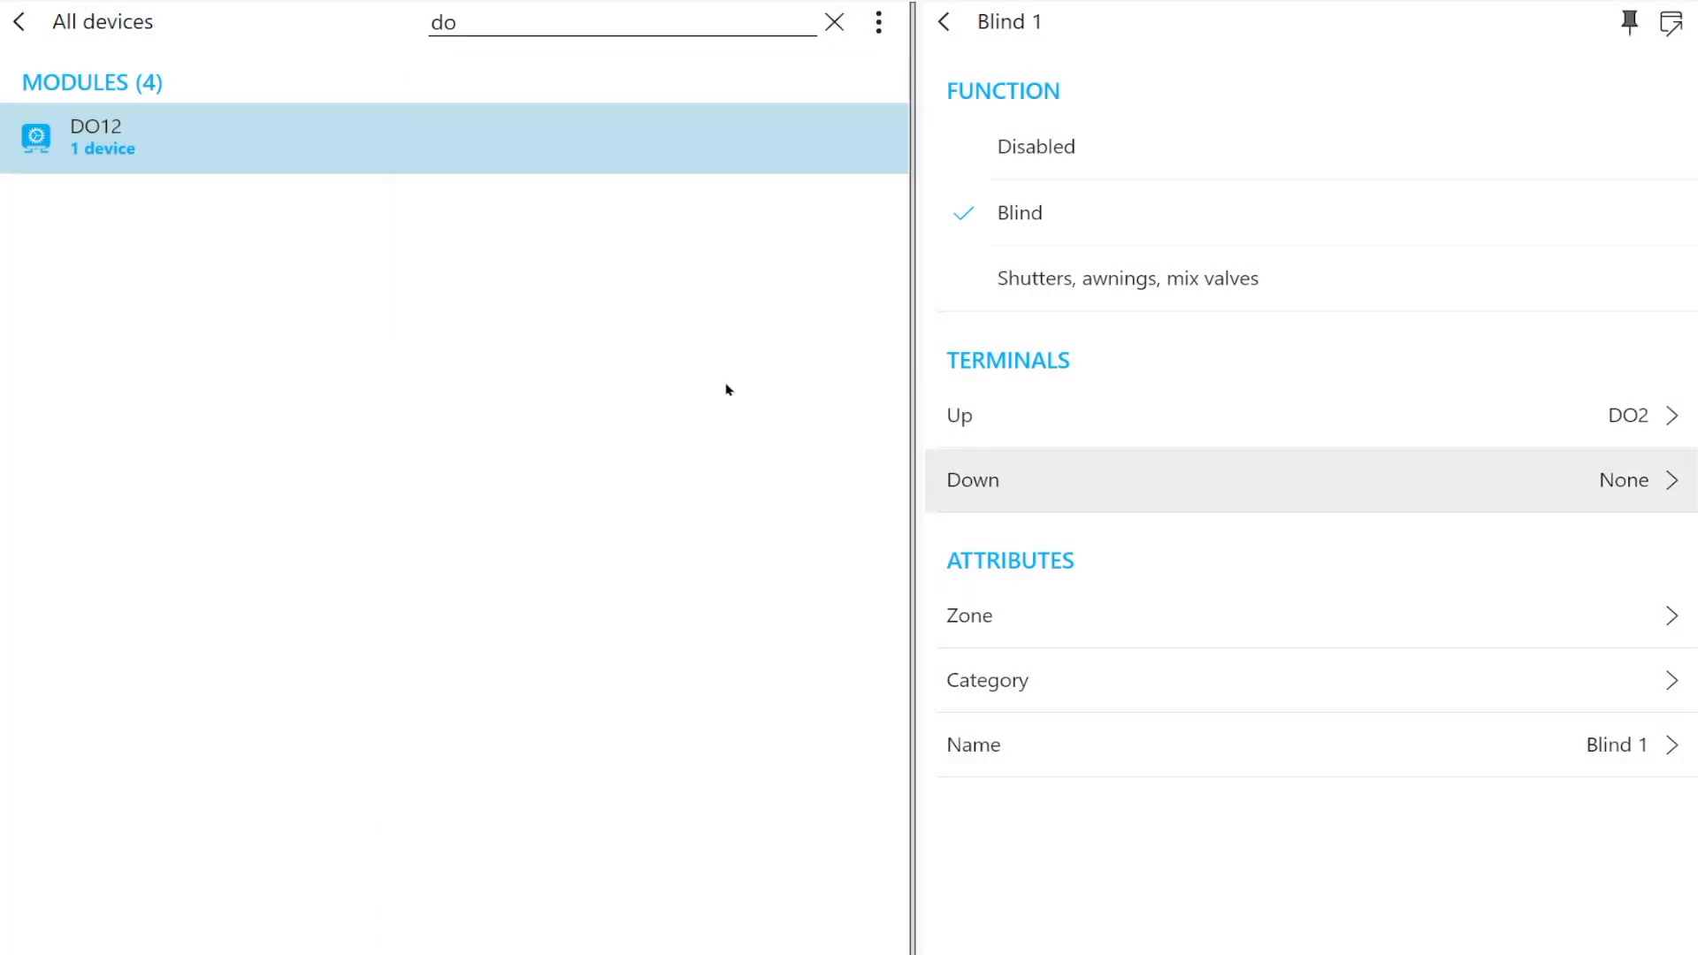
click(610, 270)
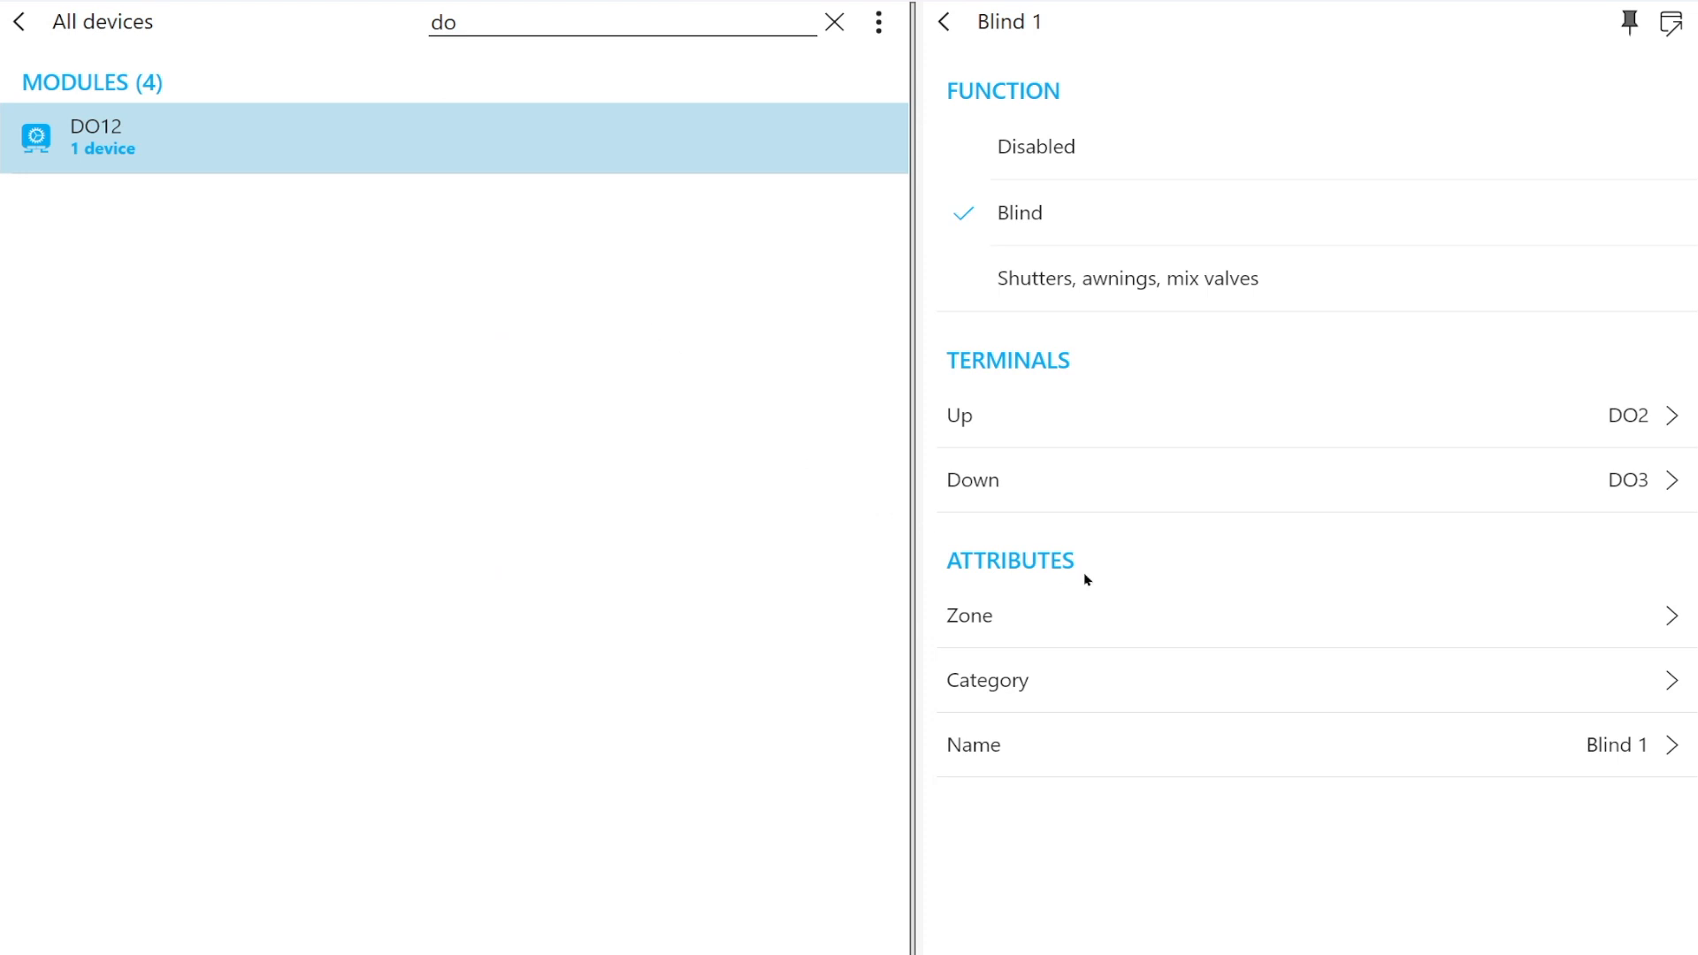
Assign Blind 1 to the Living Room zone and a newly added Shading category, then save the DO12 module
click(1000, 594)
click(595, 471)
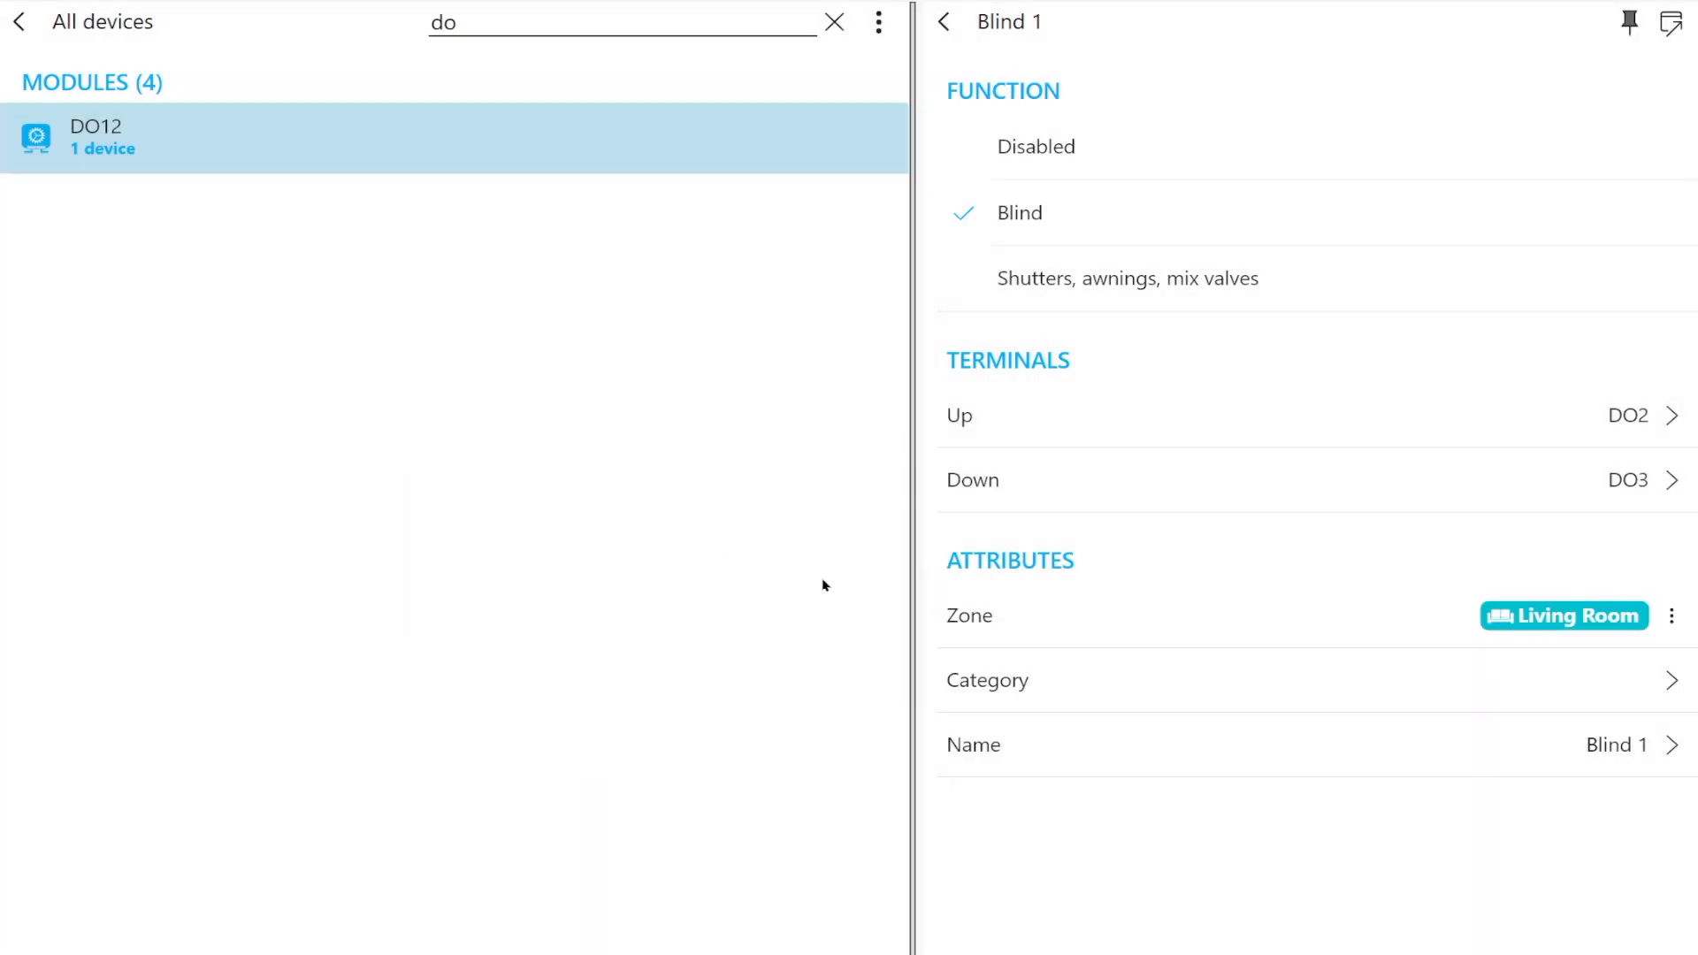
click(1065, 683)
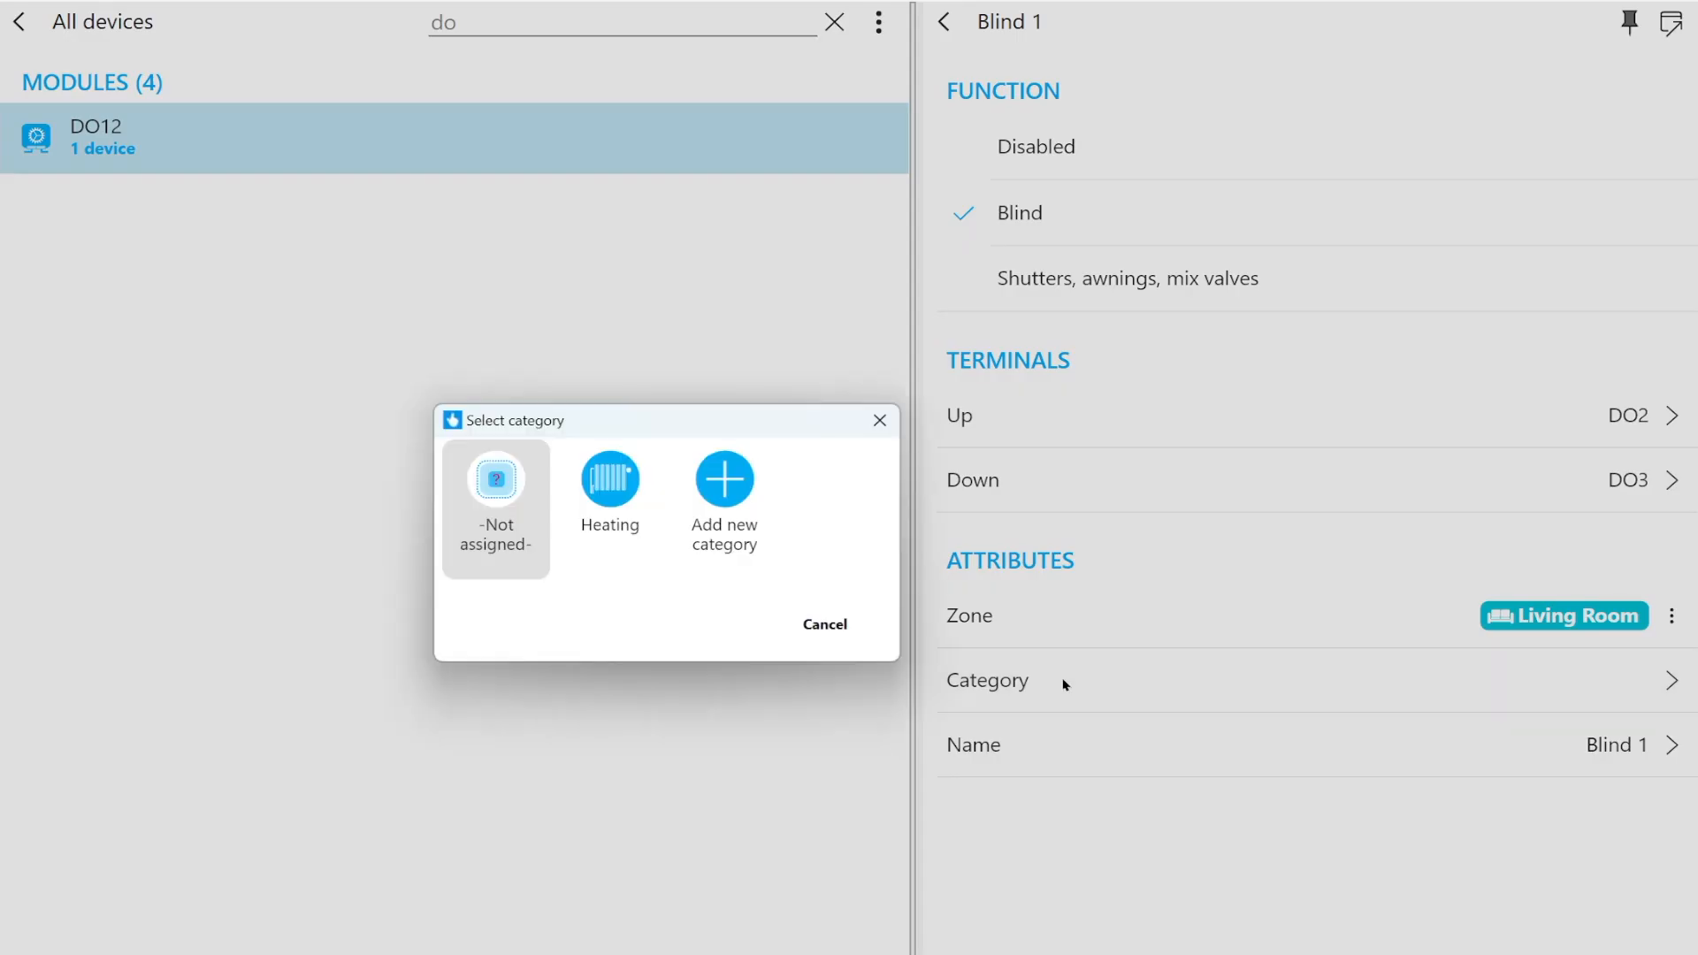
click(725, 479)
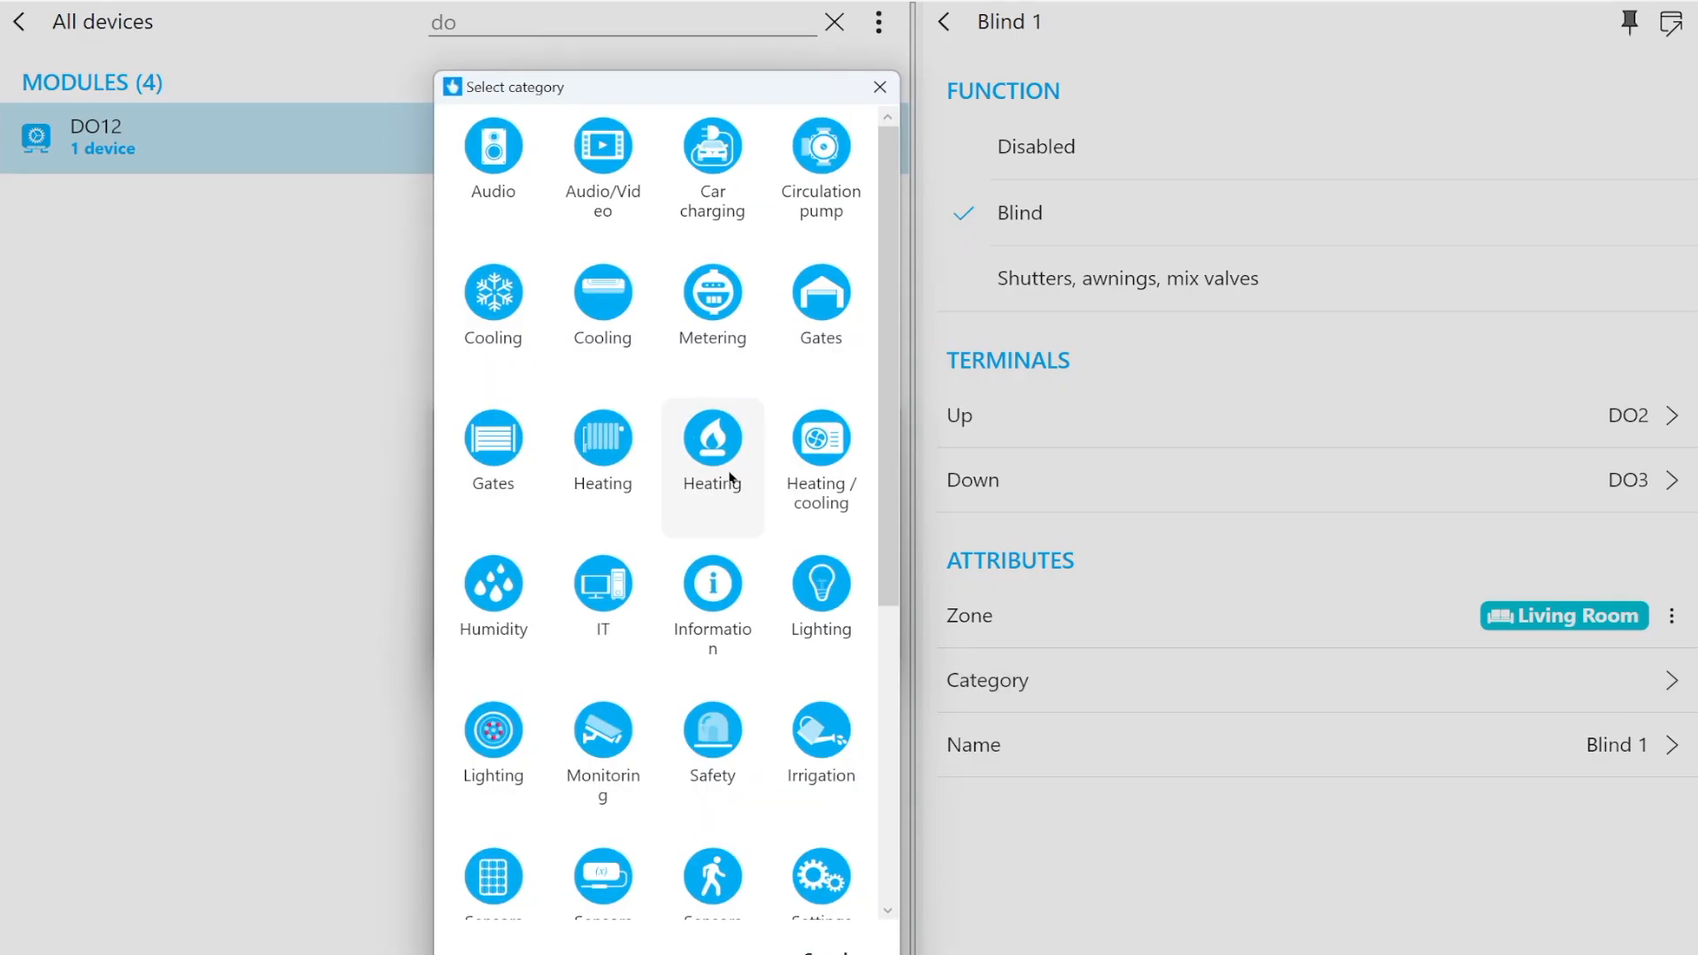
scroll(827, 493, down, 3)
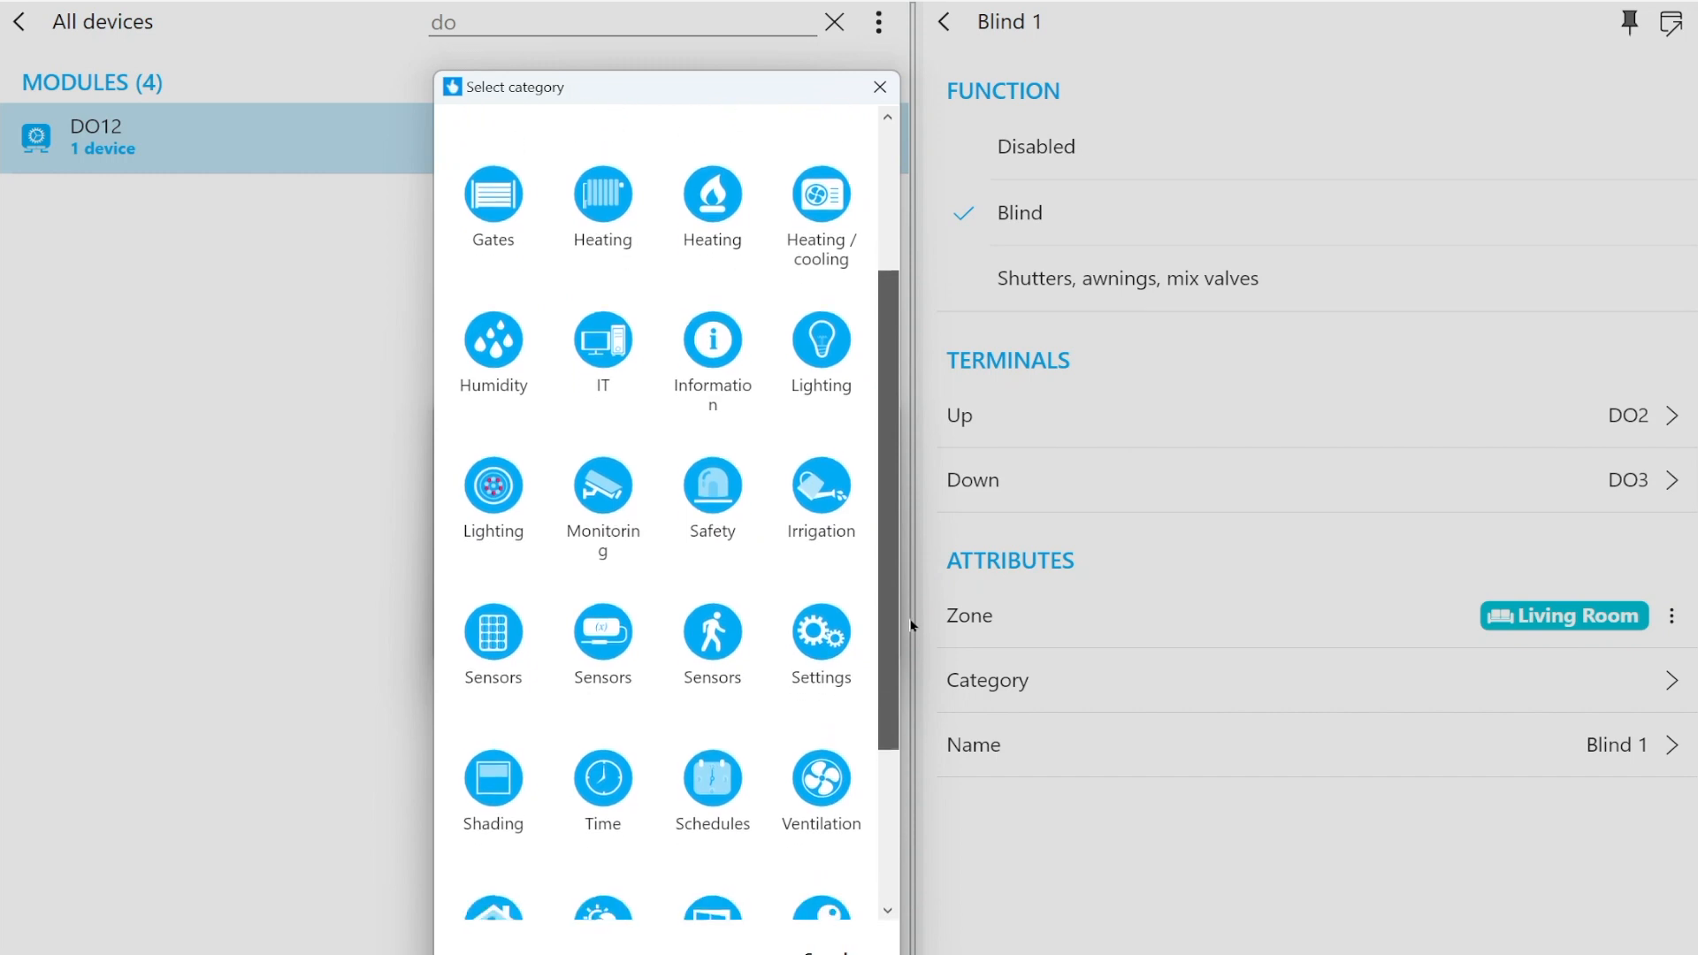
drag(913, 627, 910, 668)
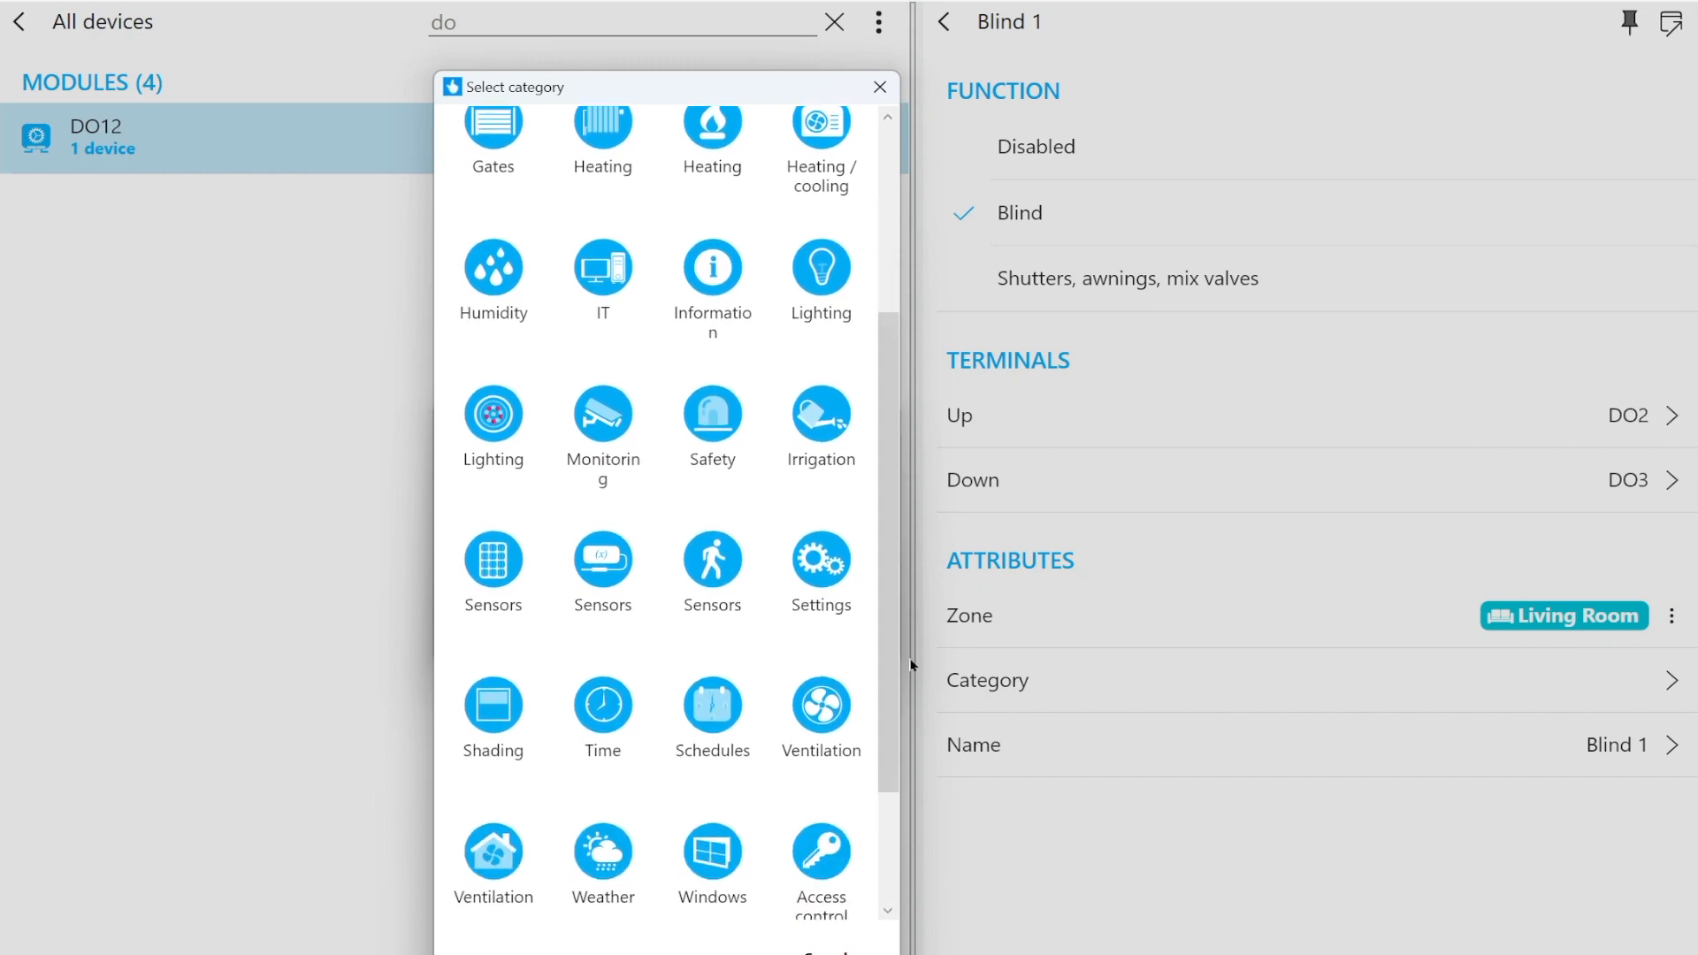
click(522, 701)
click(826, 607)
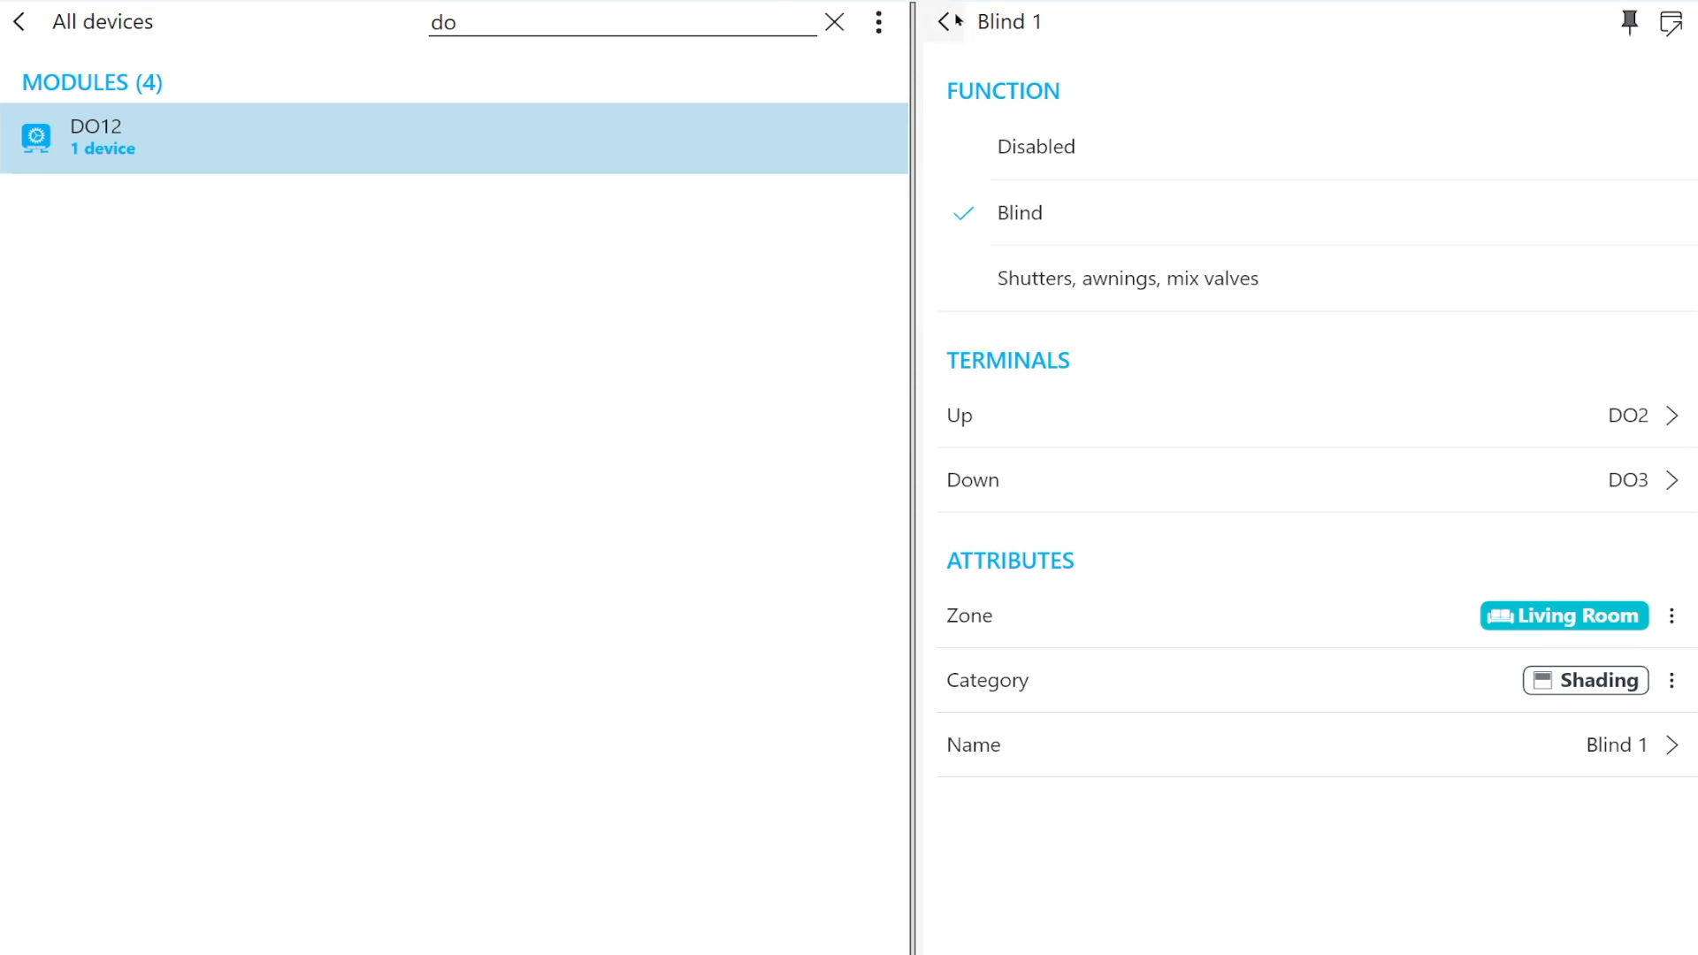
click(945, 22)
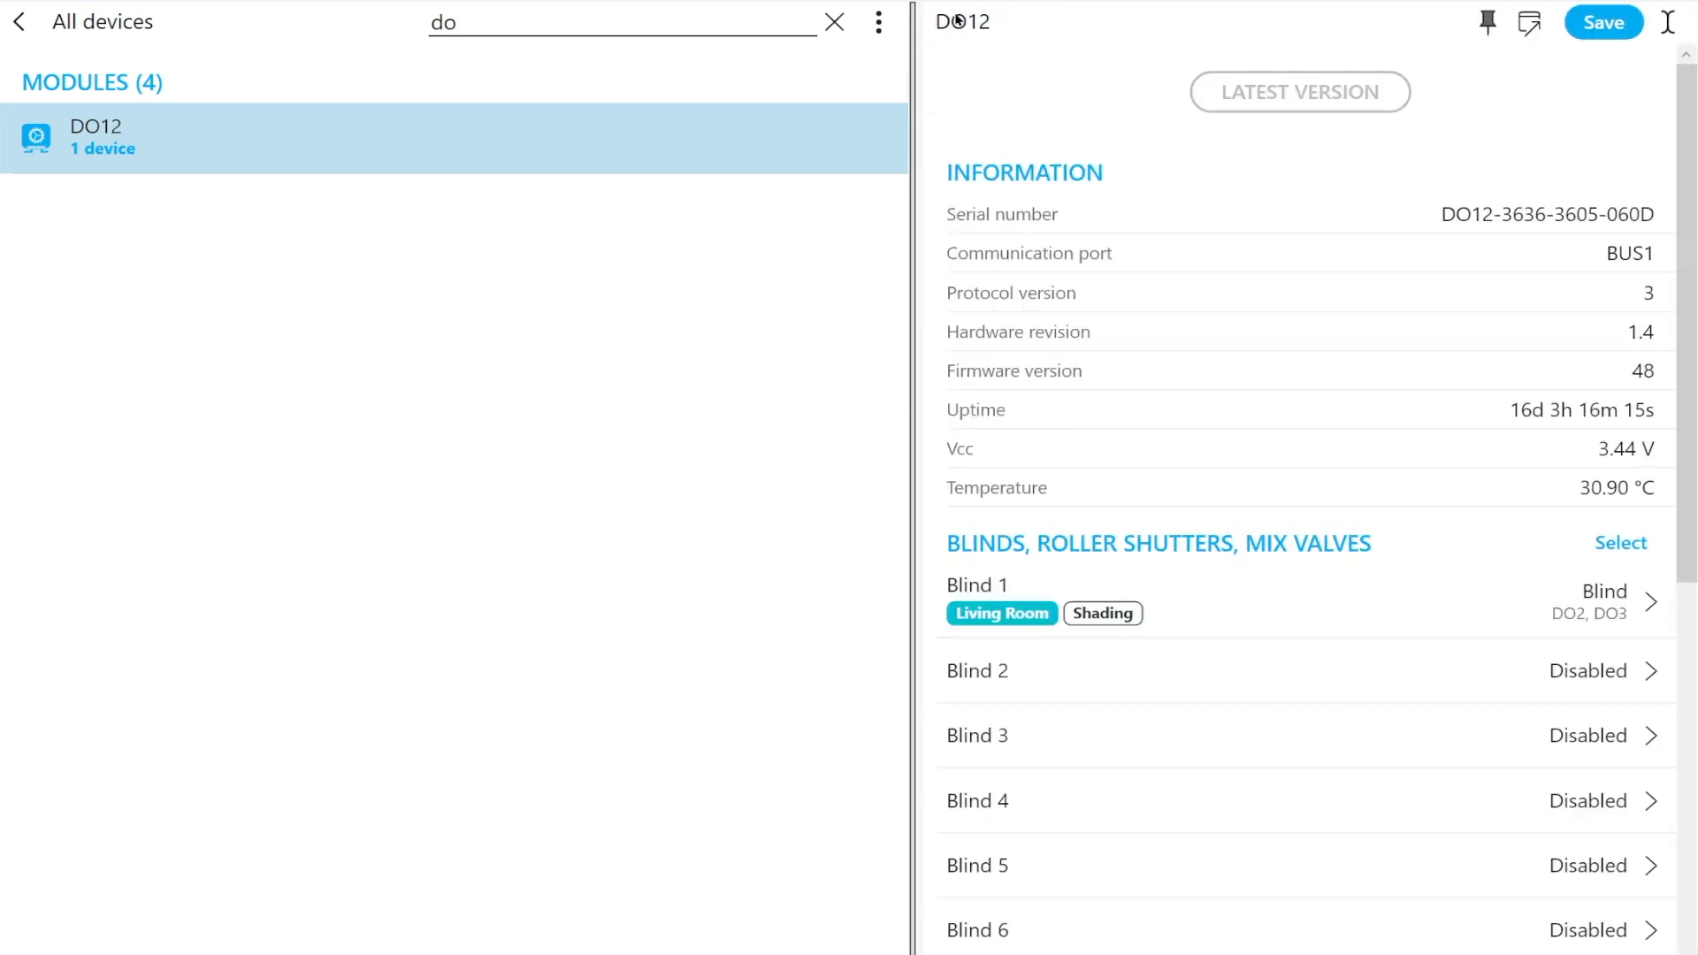
click(1614, 31)
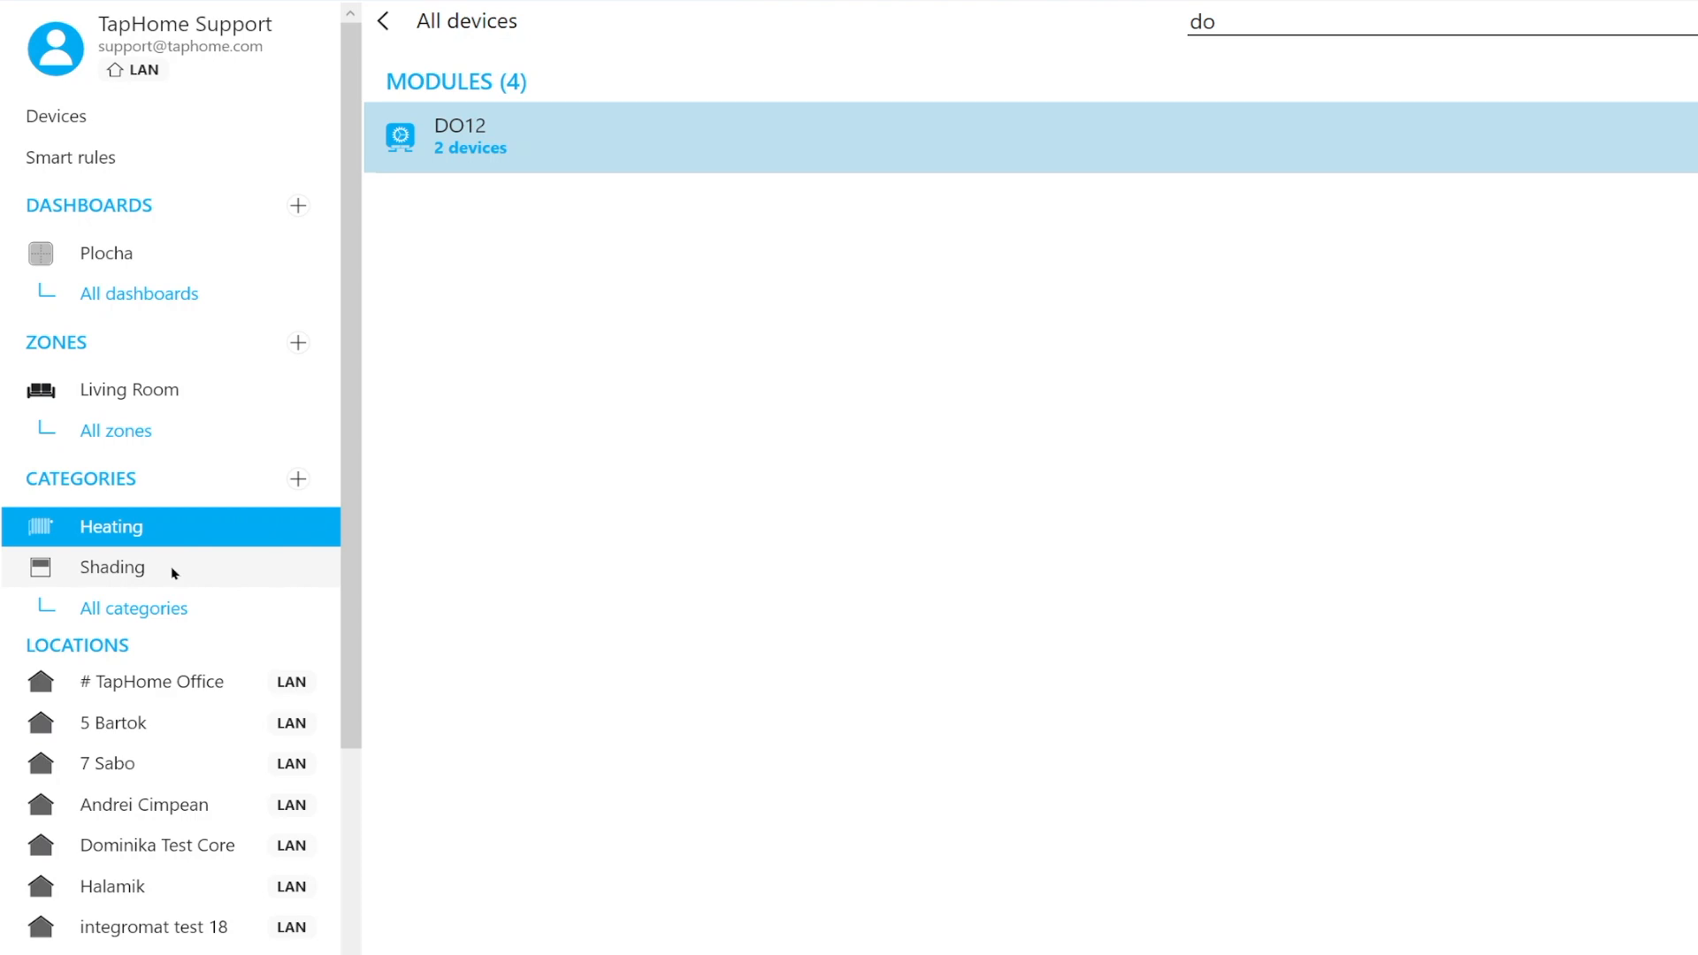
Open the service settings of Blind 1 from the Shading category and launch its calibration wizard
click(172, 570)
click(477, 217)
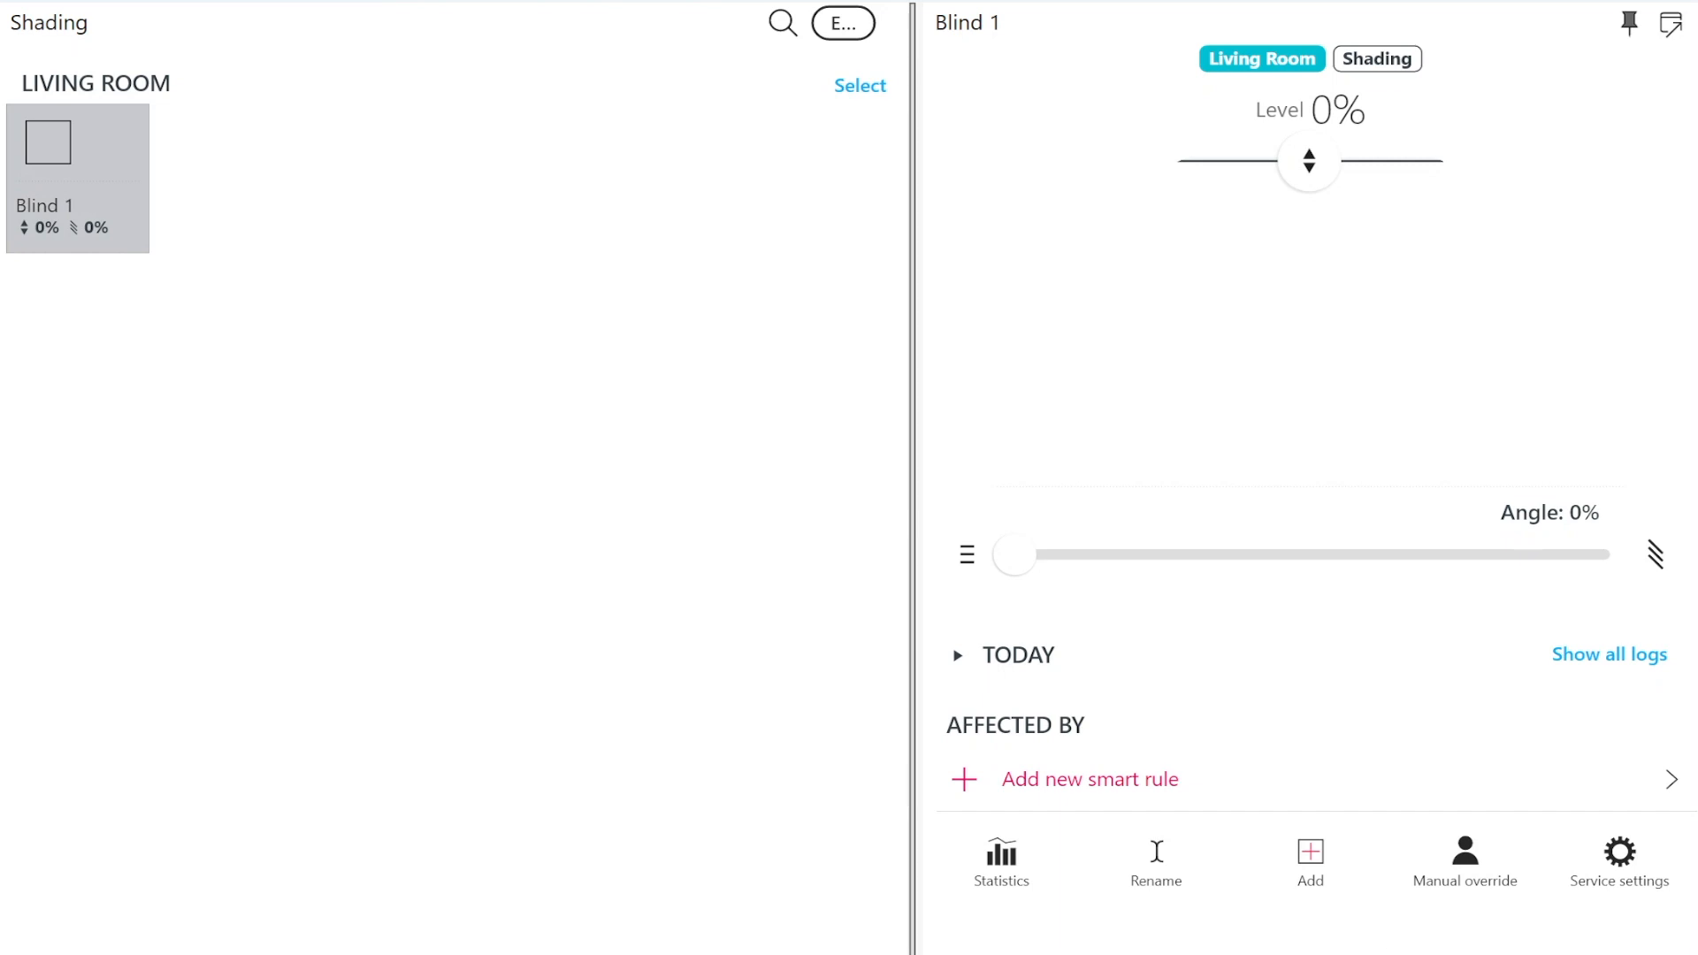
click(1662, 868)
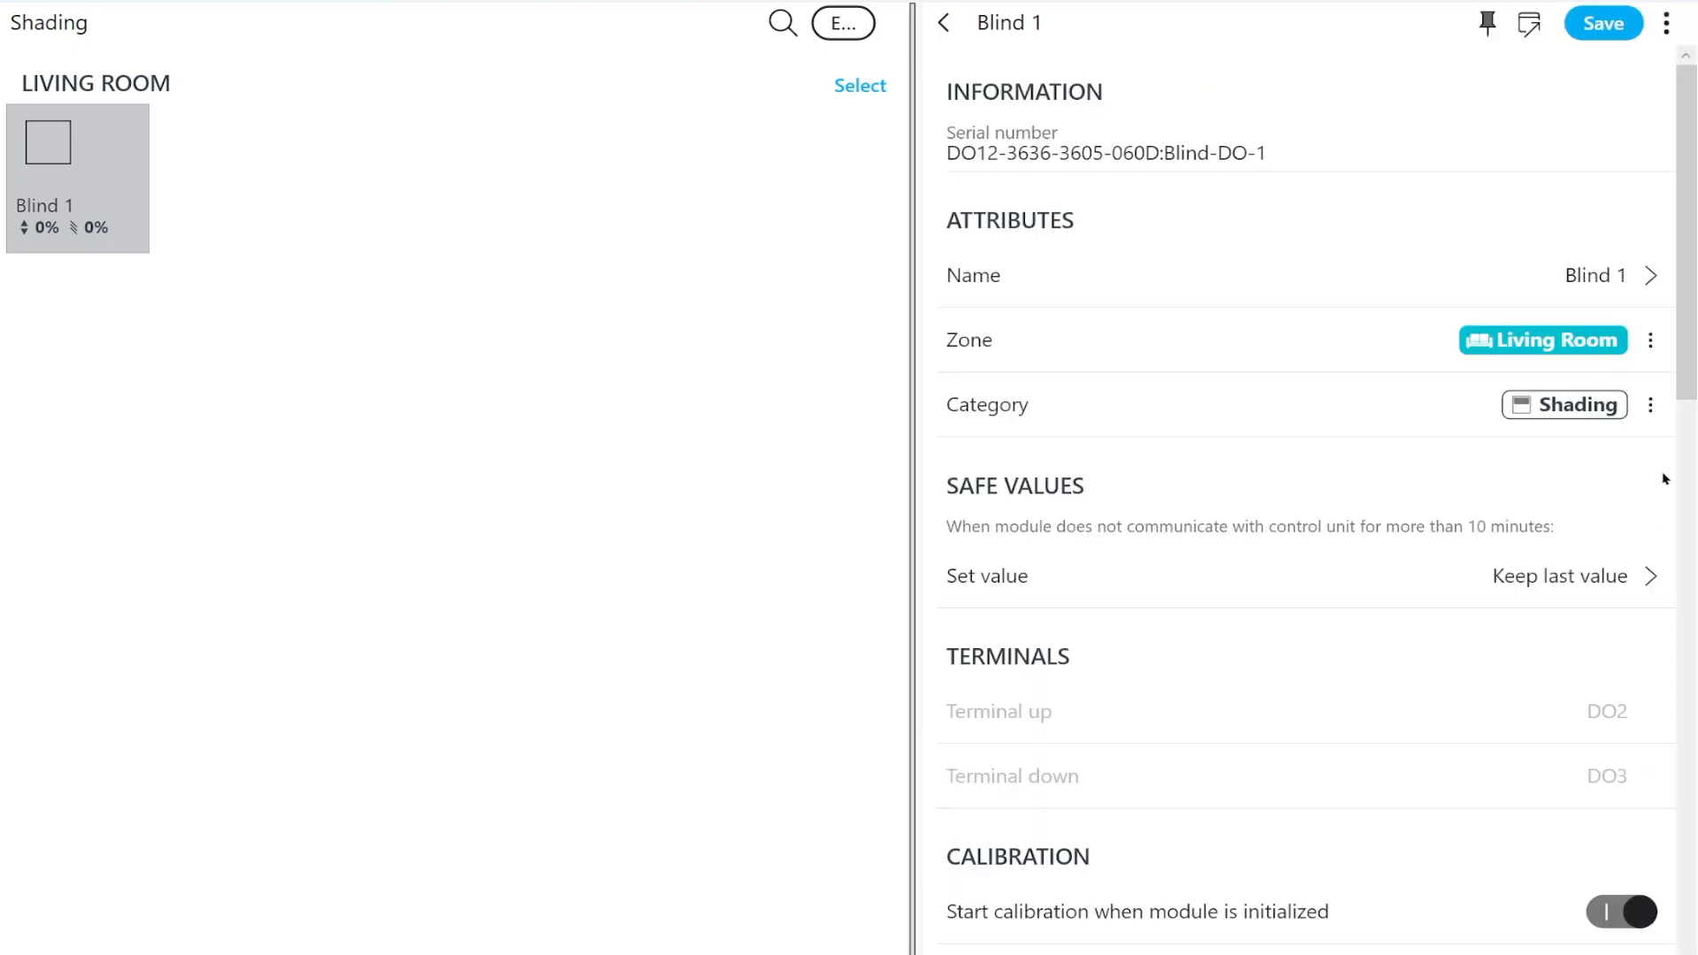
scroll(1666, 478, down, 10)
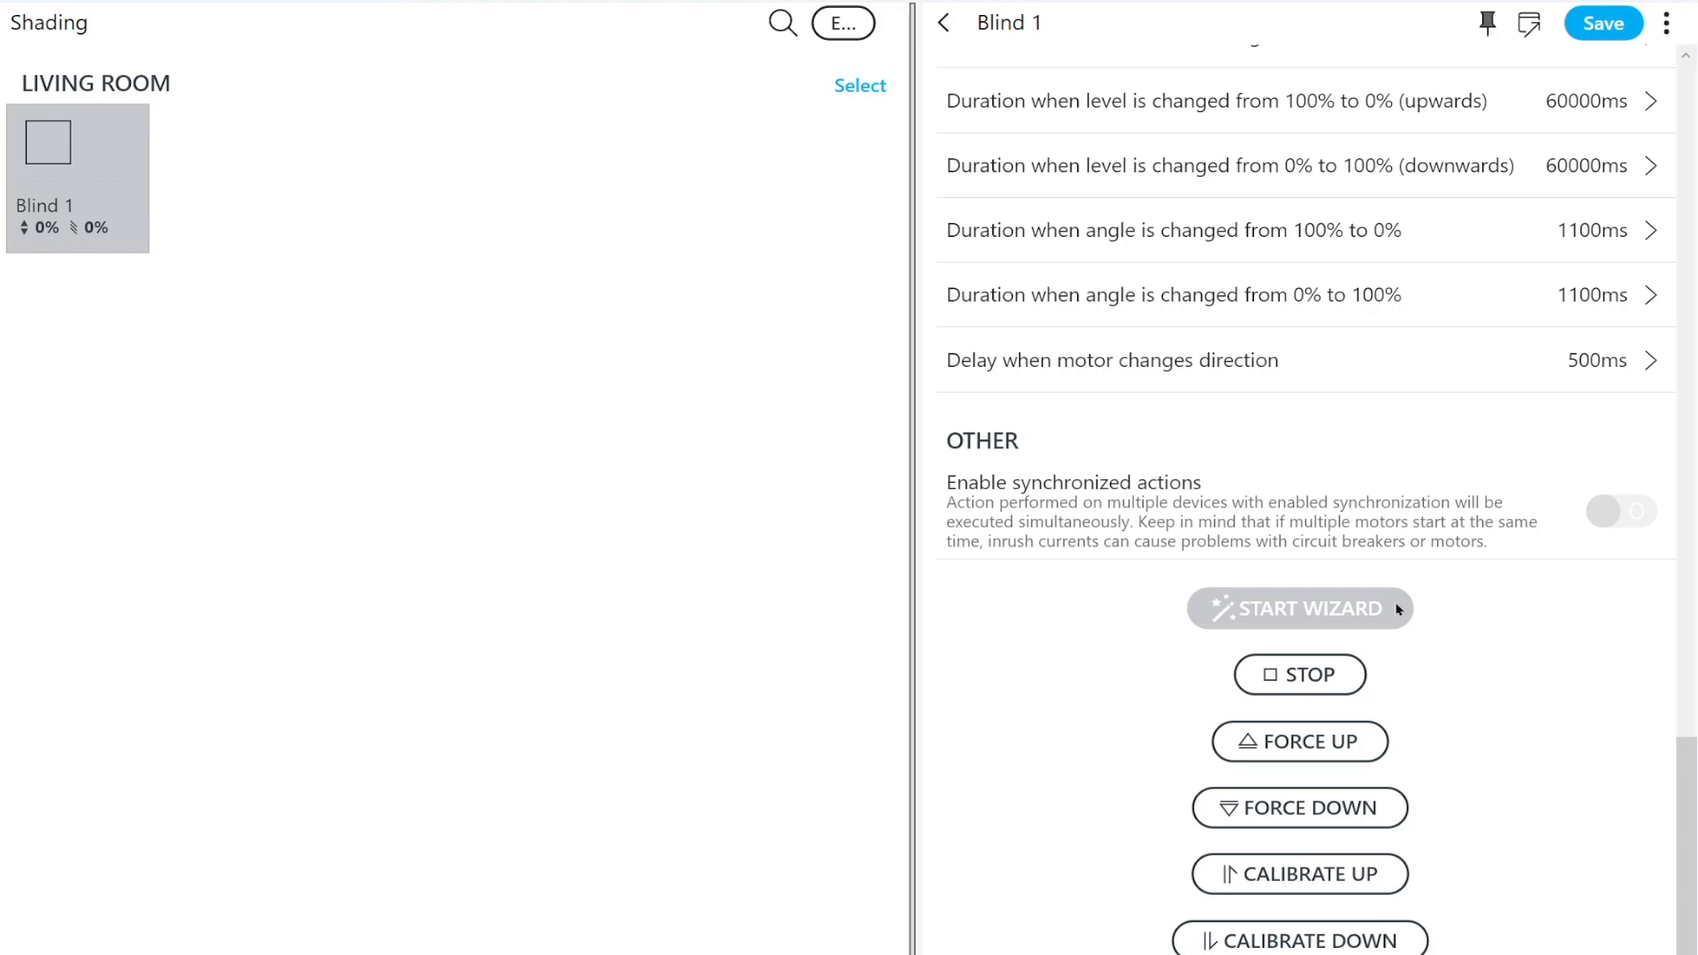
click(1394, 609)
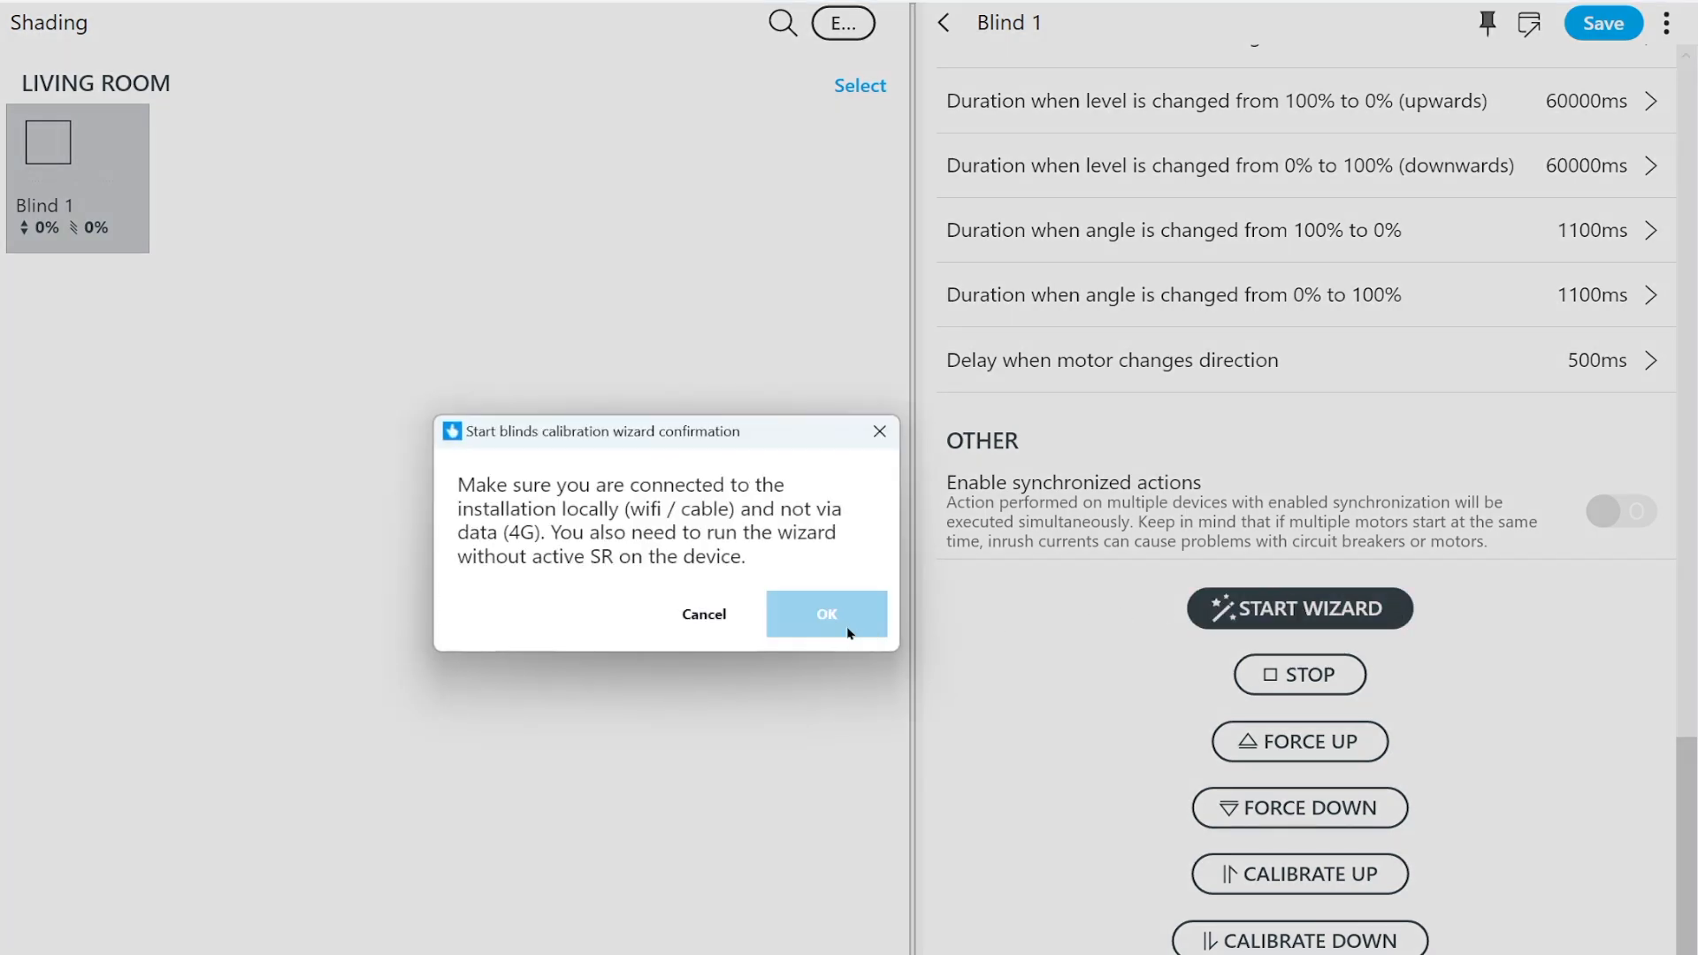
click(856, 634)
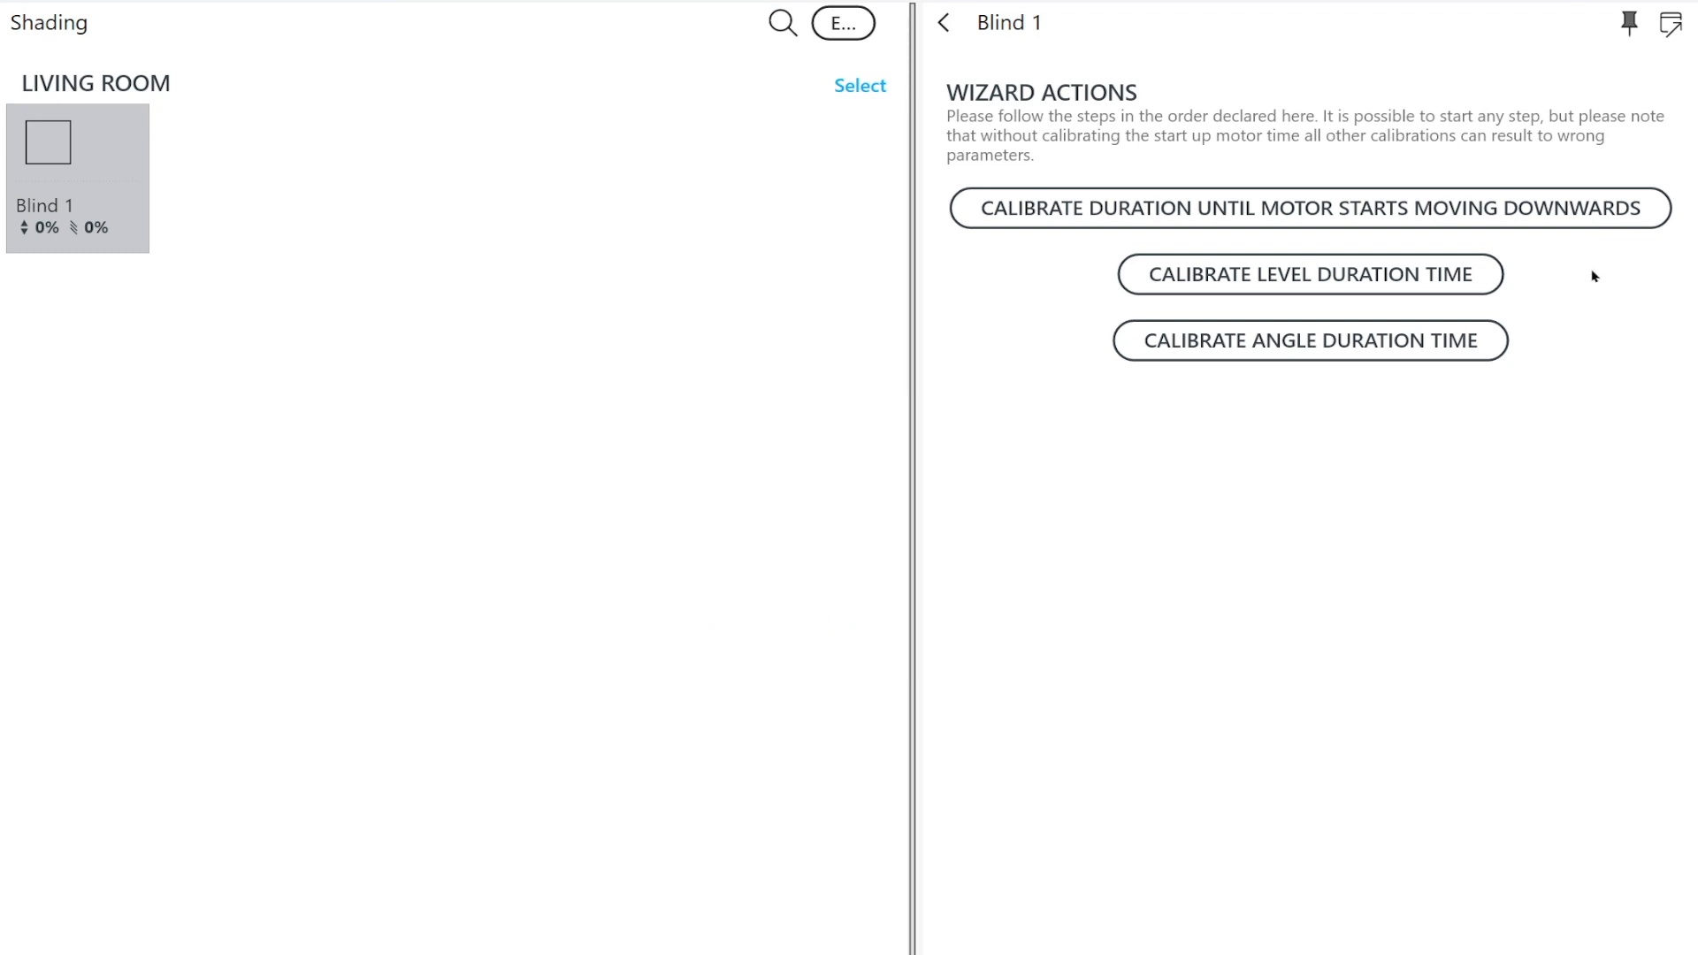
Go through the level and angle duration calibrations and start calibrating the duration until the motor starts moving downwards
click(1314, 281)
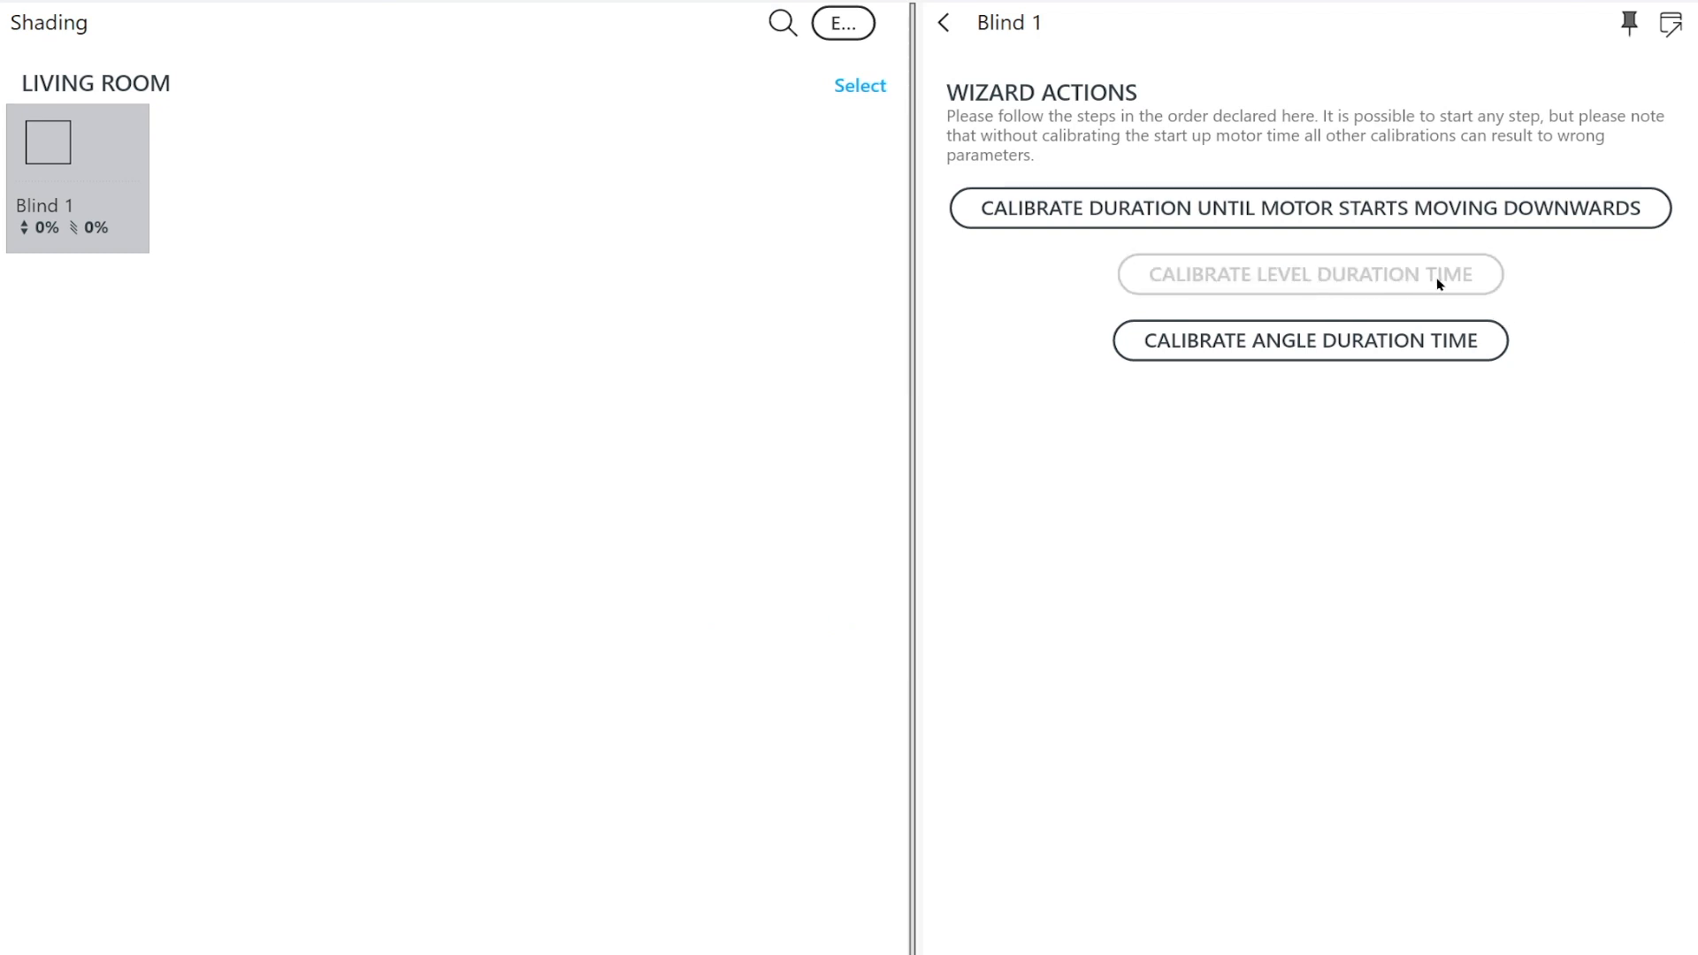
click(1296, 354)
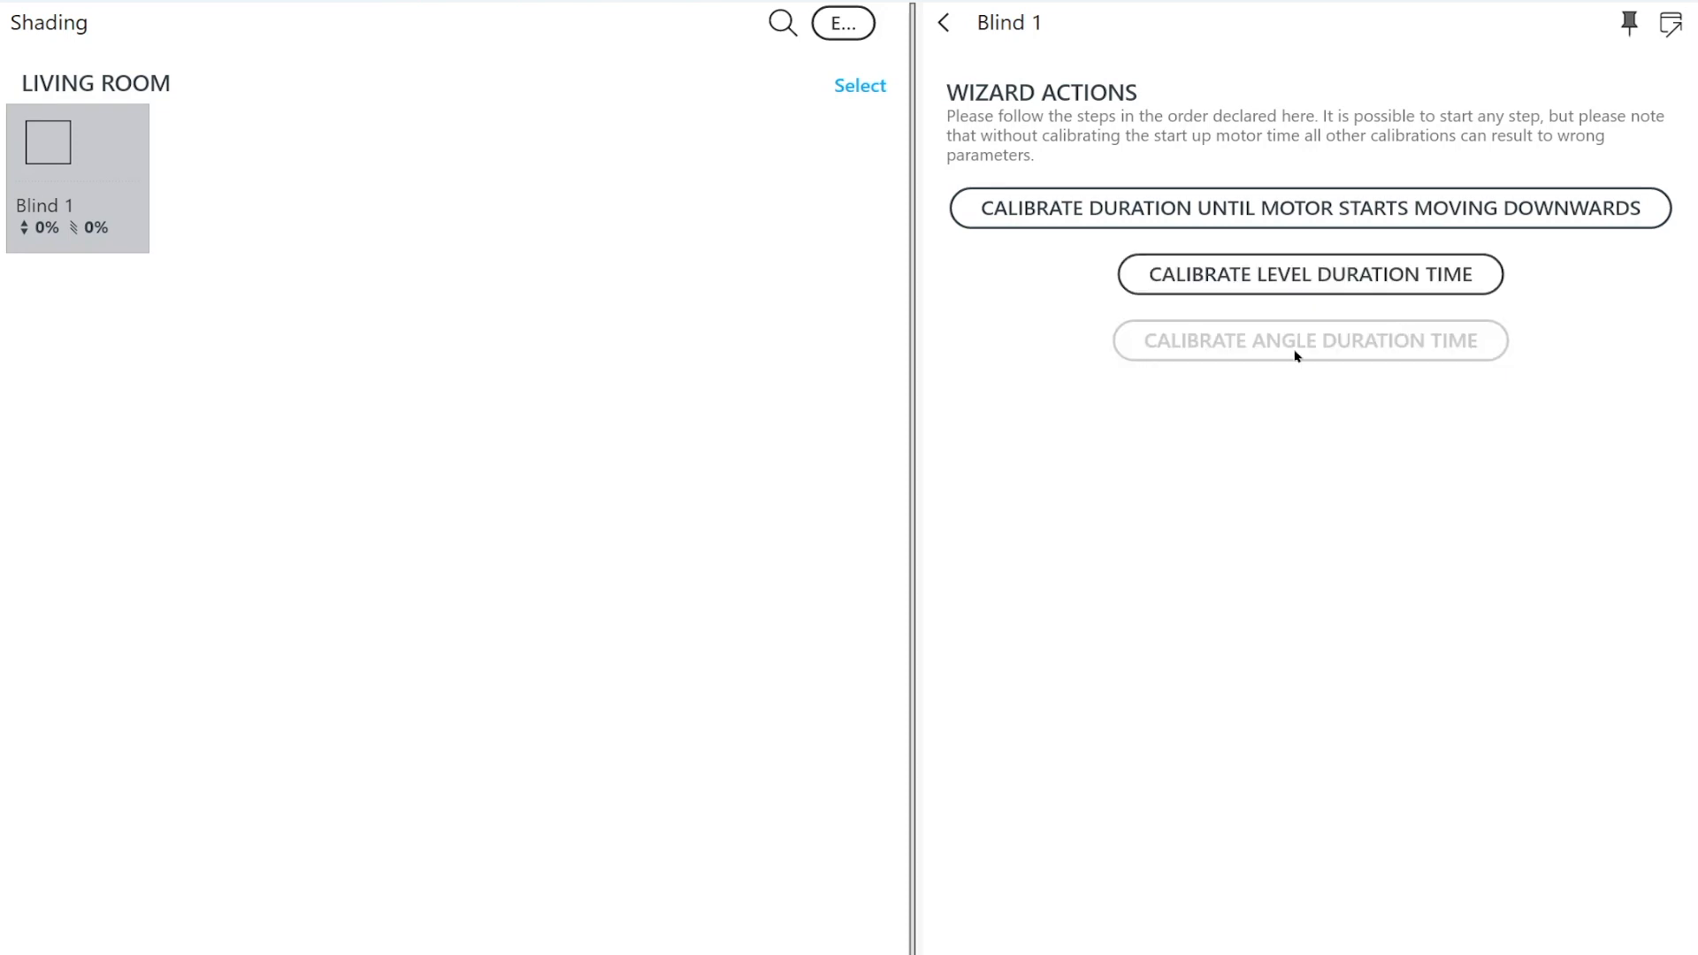
click(1177, 219)
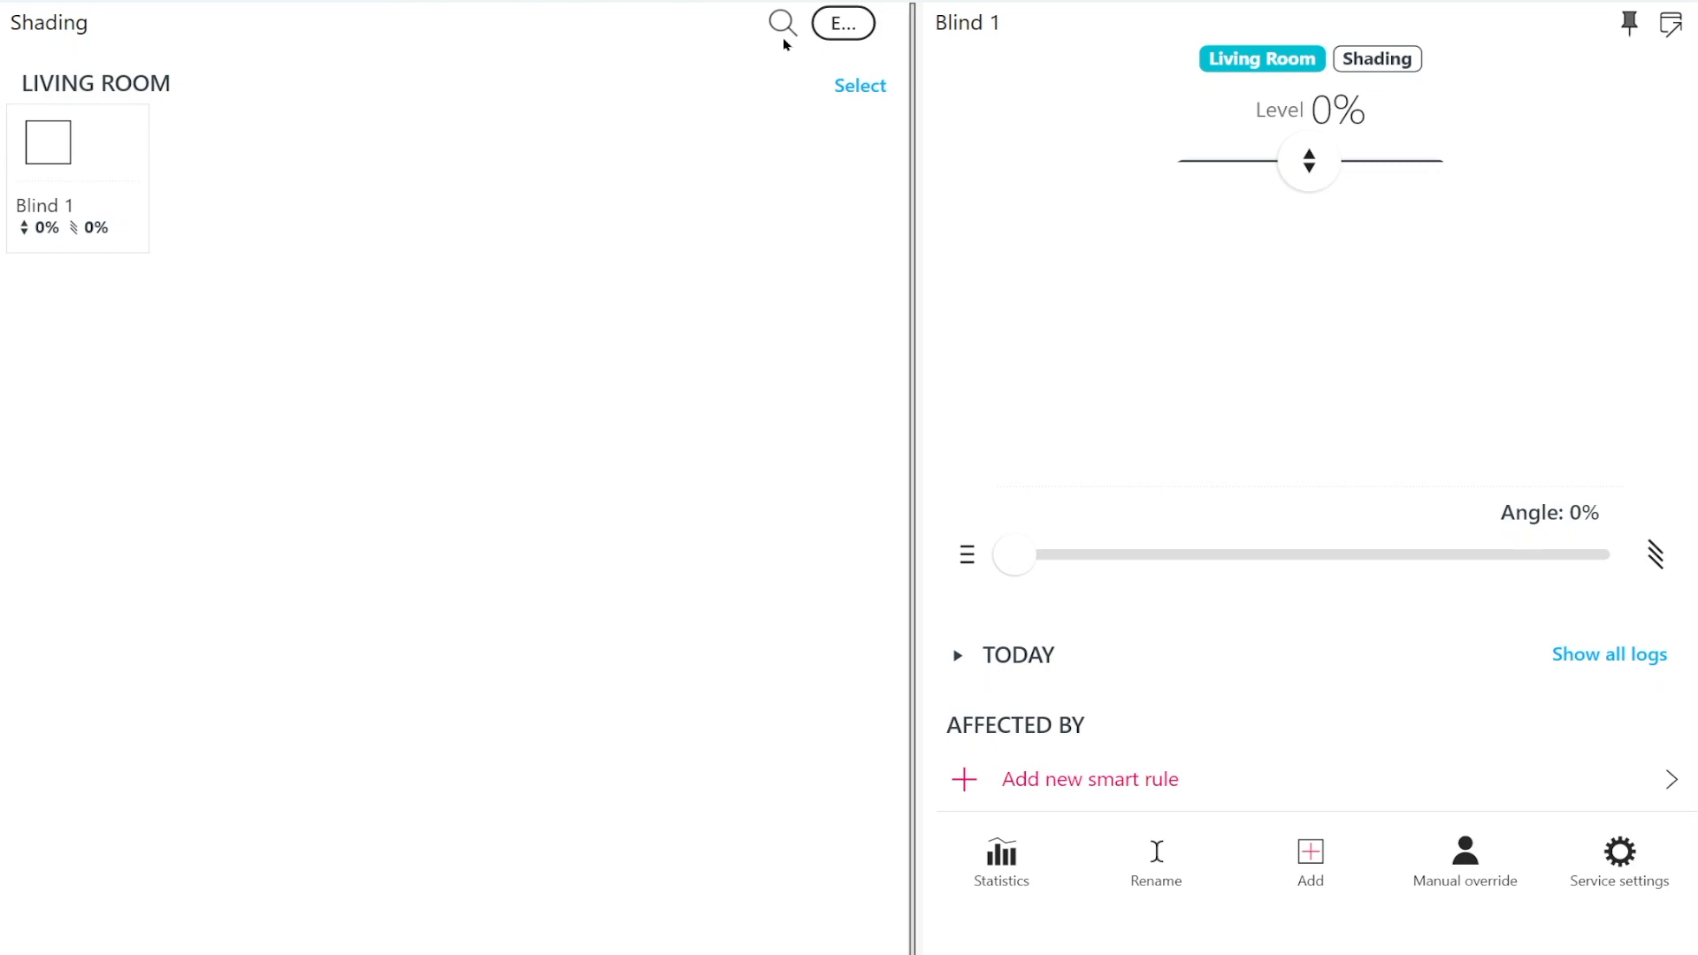
Search the devices for "push", assign PB6 Push button 1 to the Living Room zone and Shading category, and save it
click(783, 24)
text(push)
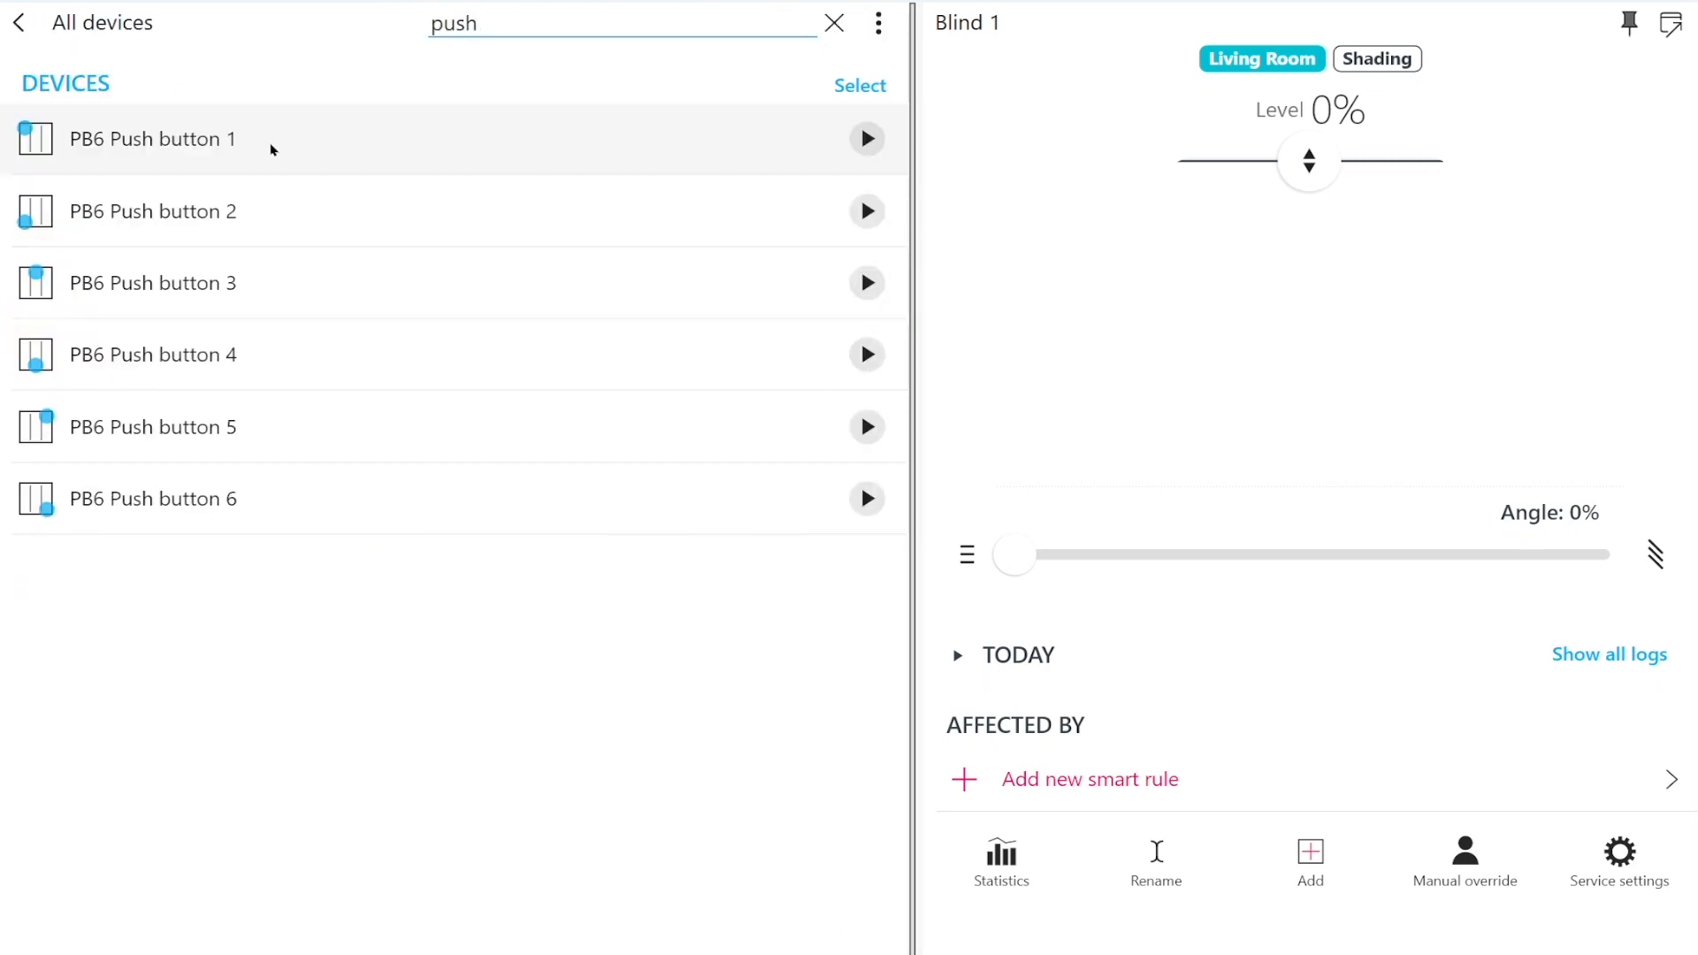
click(273, 150)
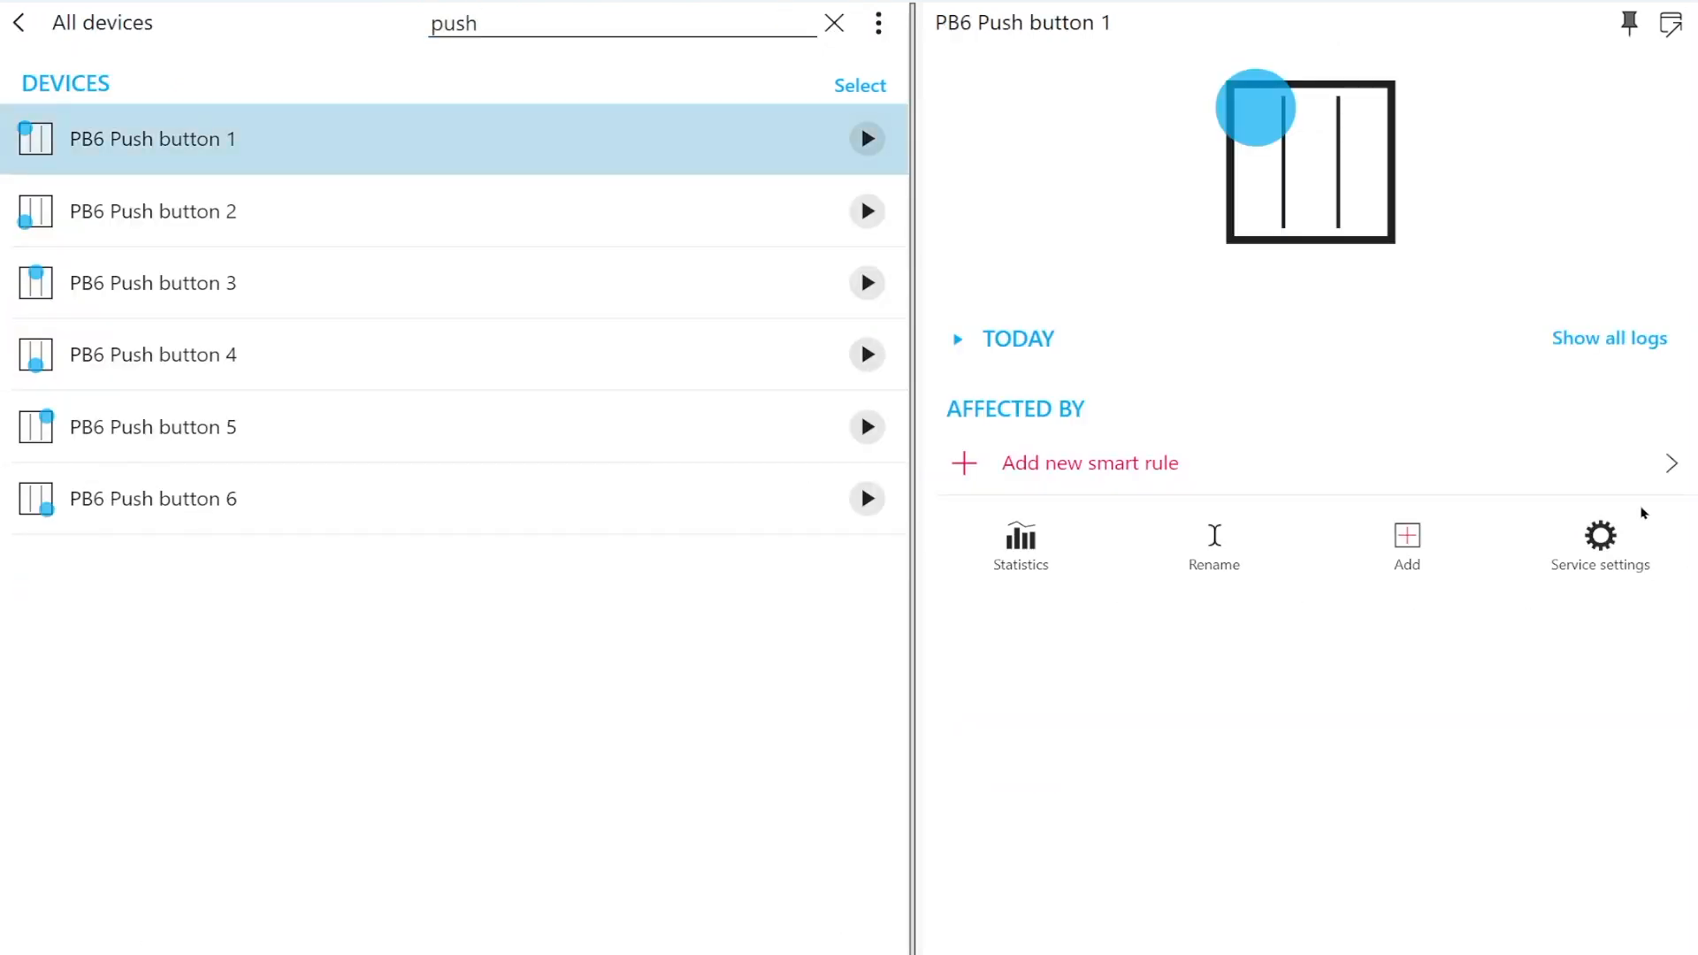
click(1588, 561)
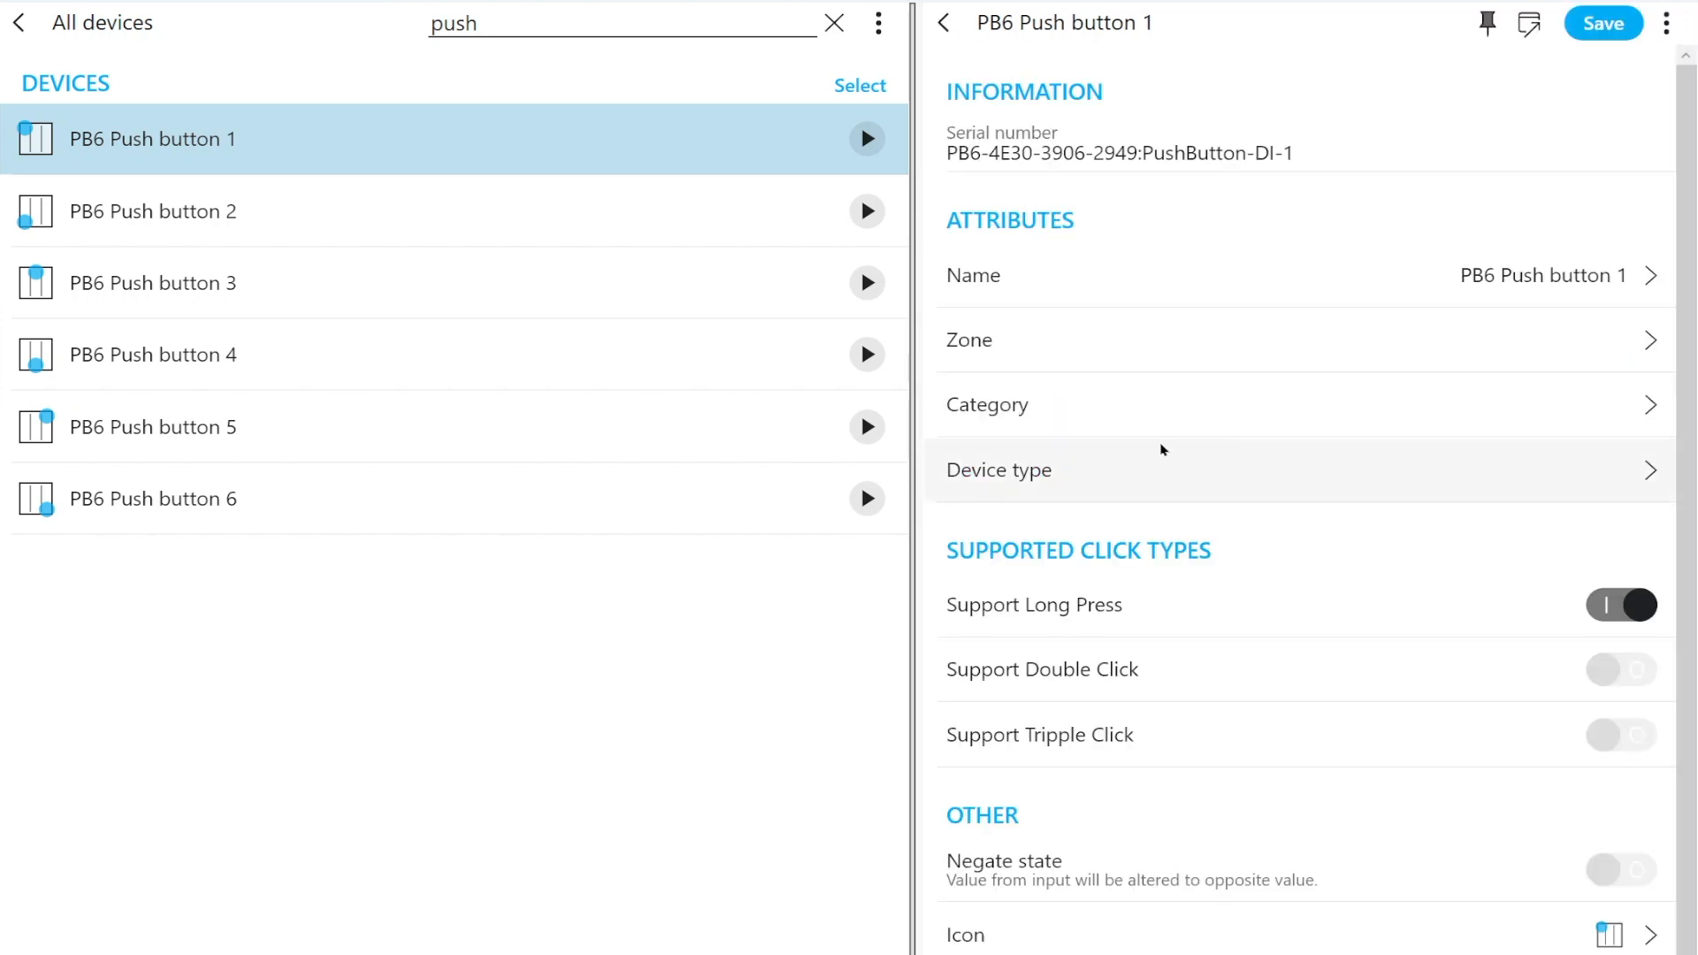
click(1156, 343)
click(610, 496)
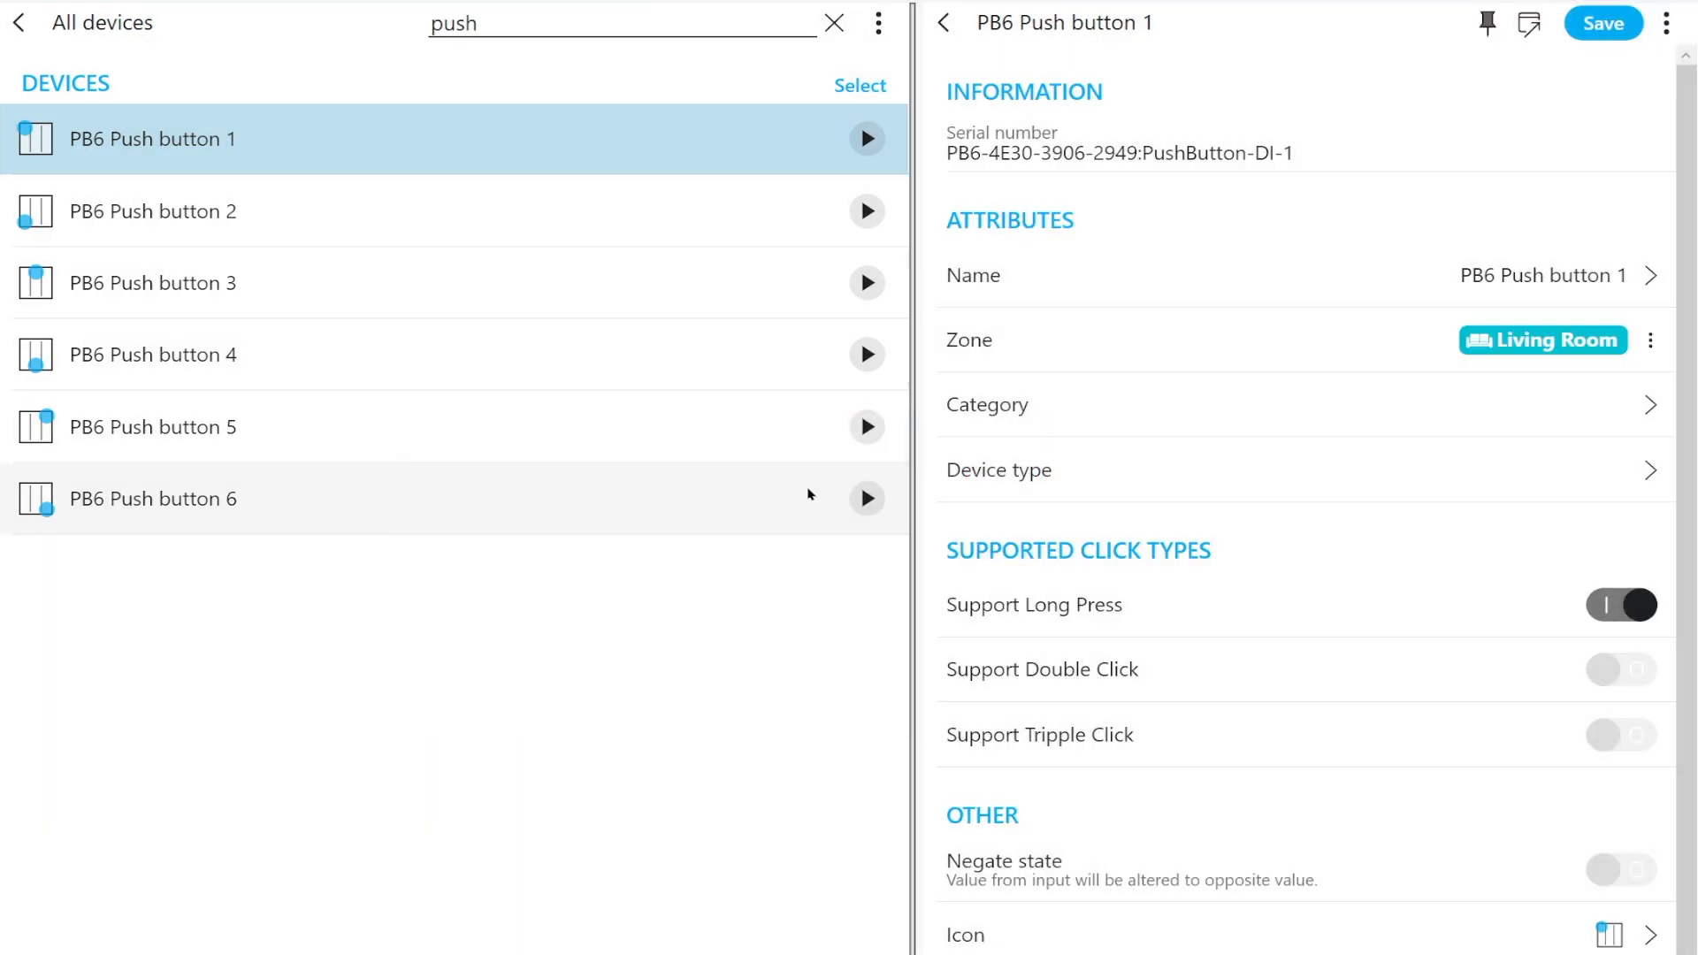
click(1040, 405)
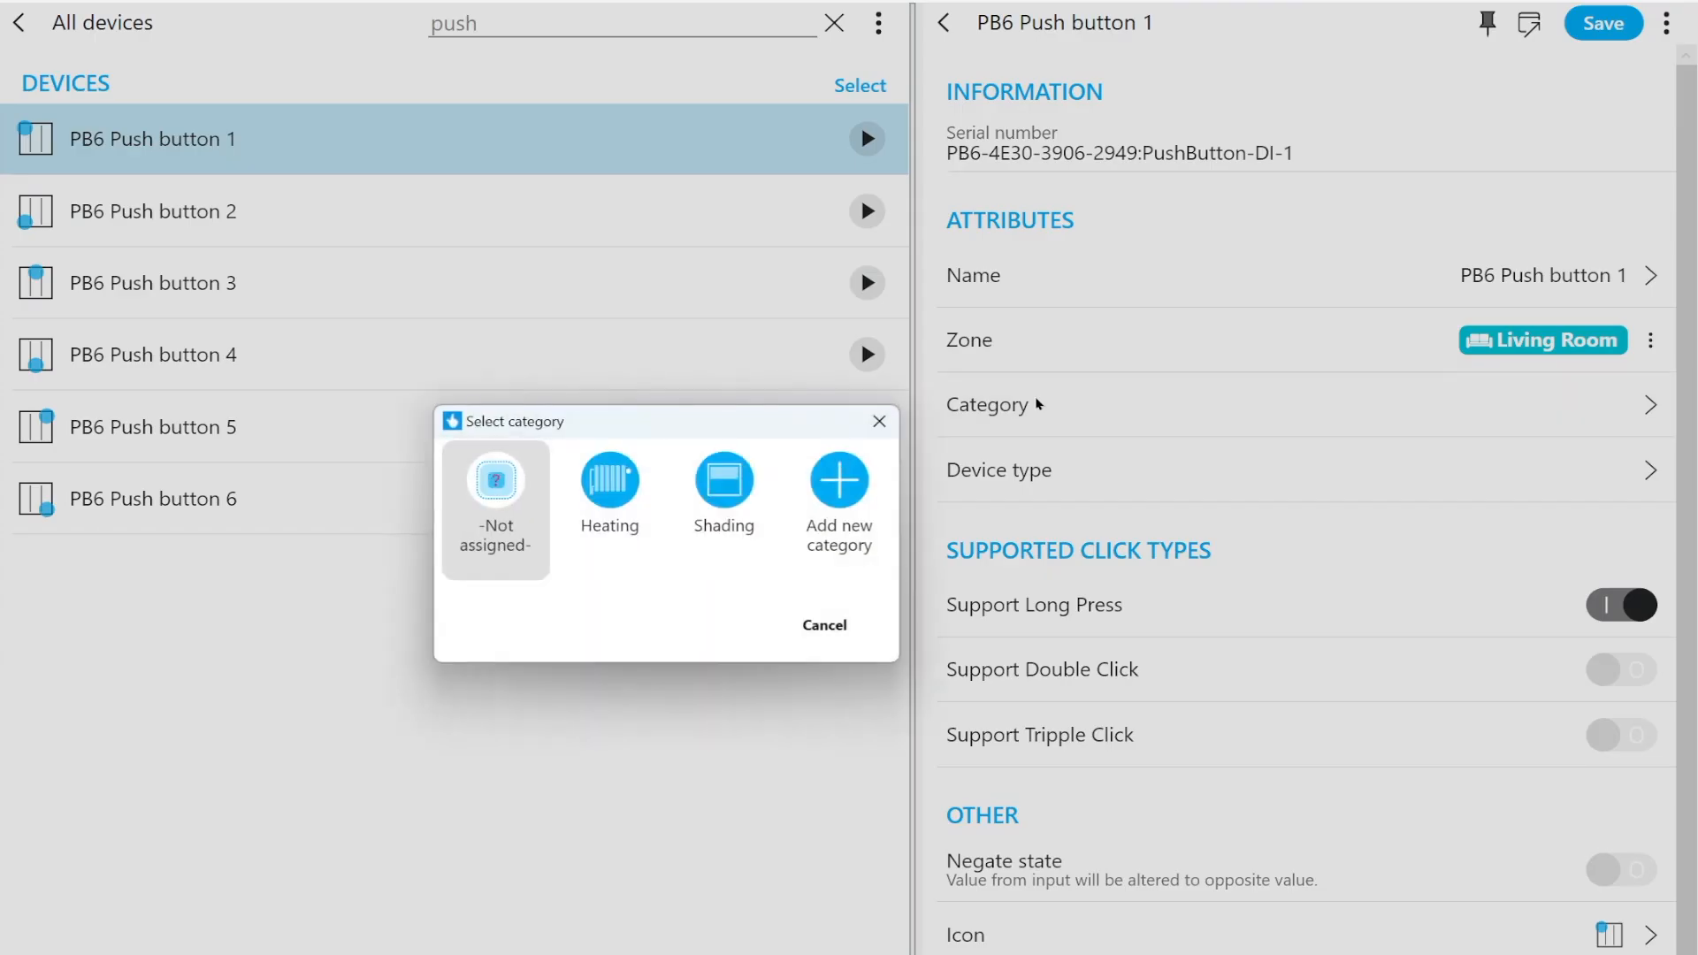
click(732, 498)
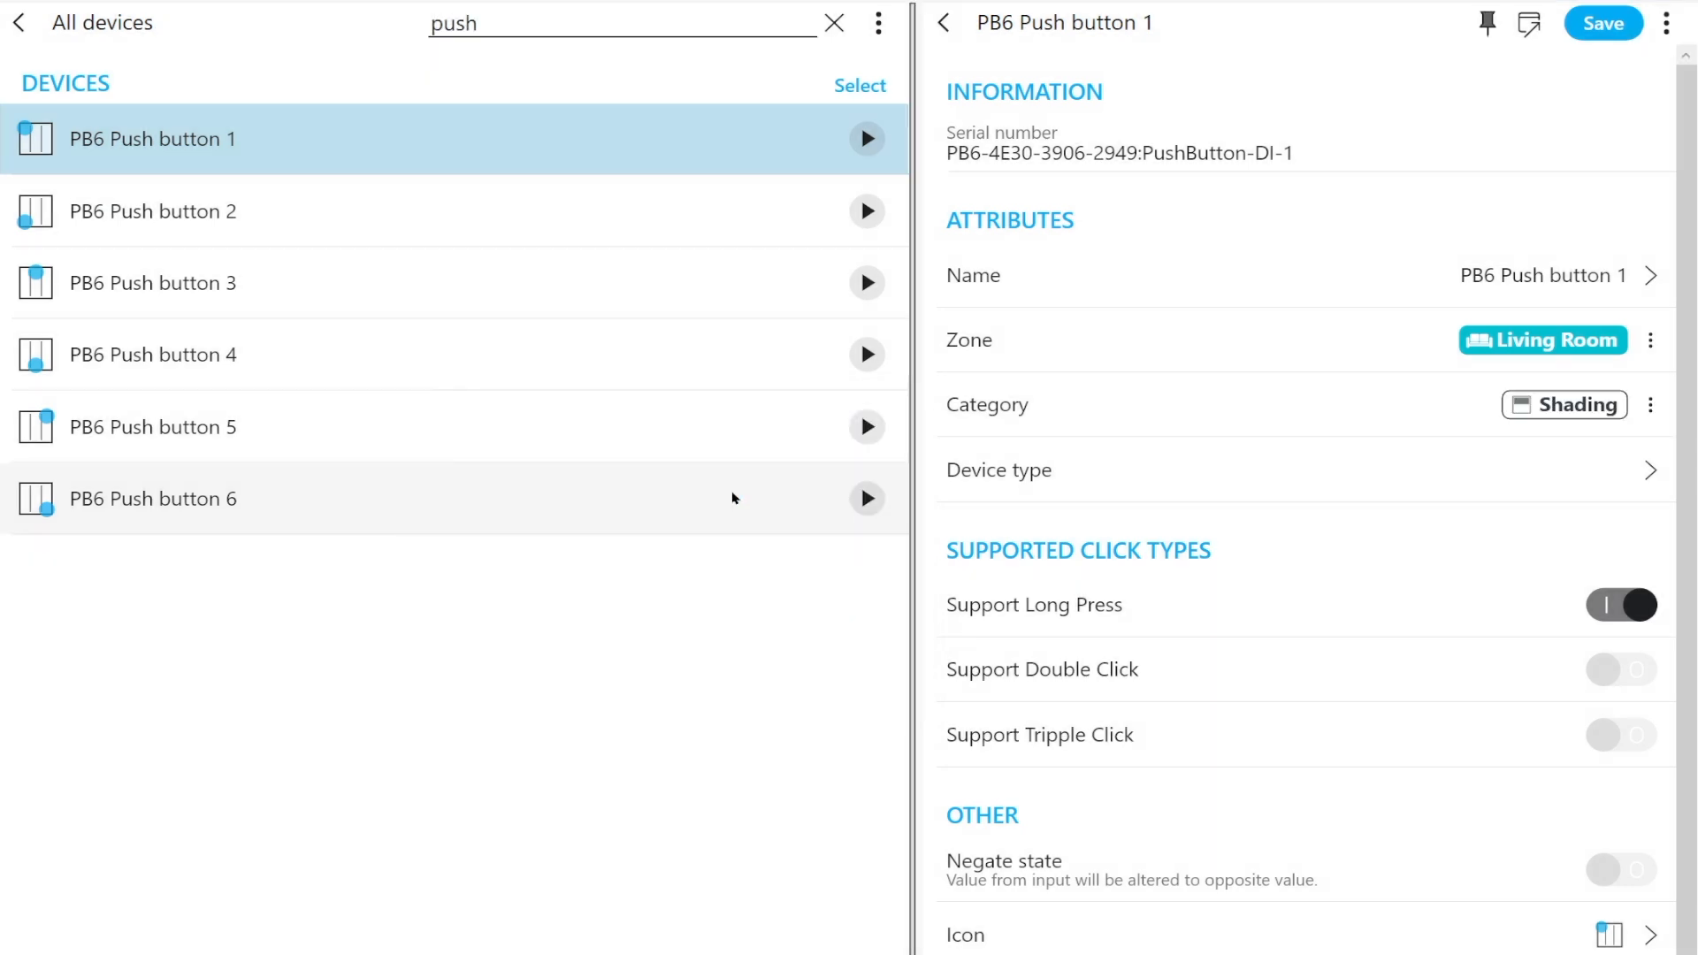
click(1576, 36)
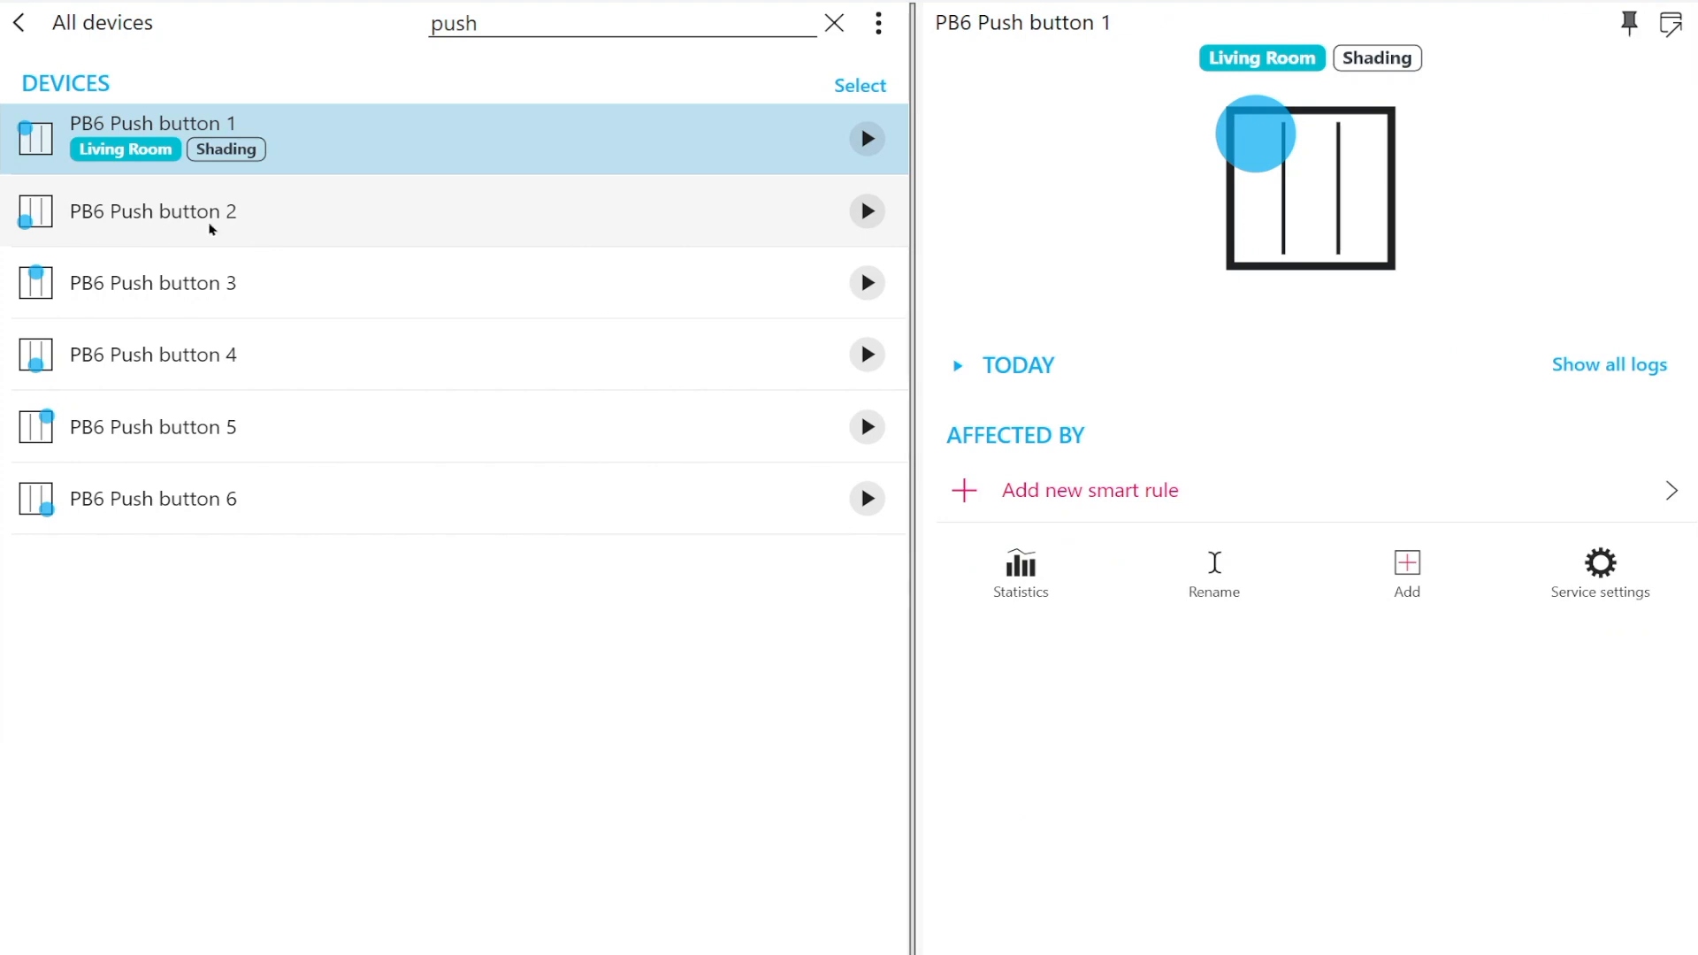
Assign PB6 Push button 2 to the Living Room zone and Shading category in its service settings, and save it
click(210, 228)
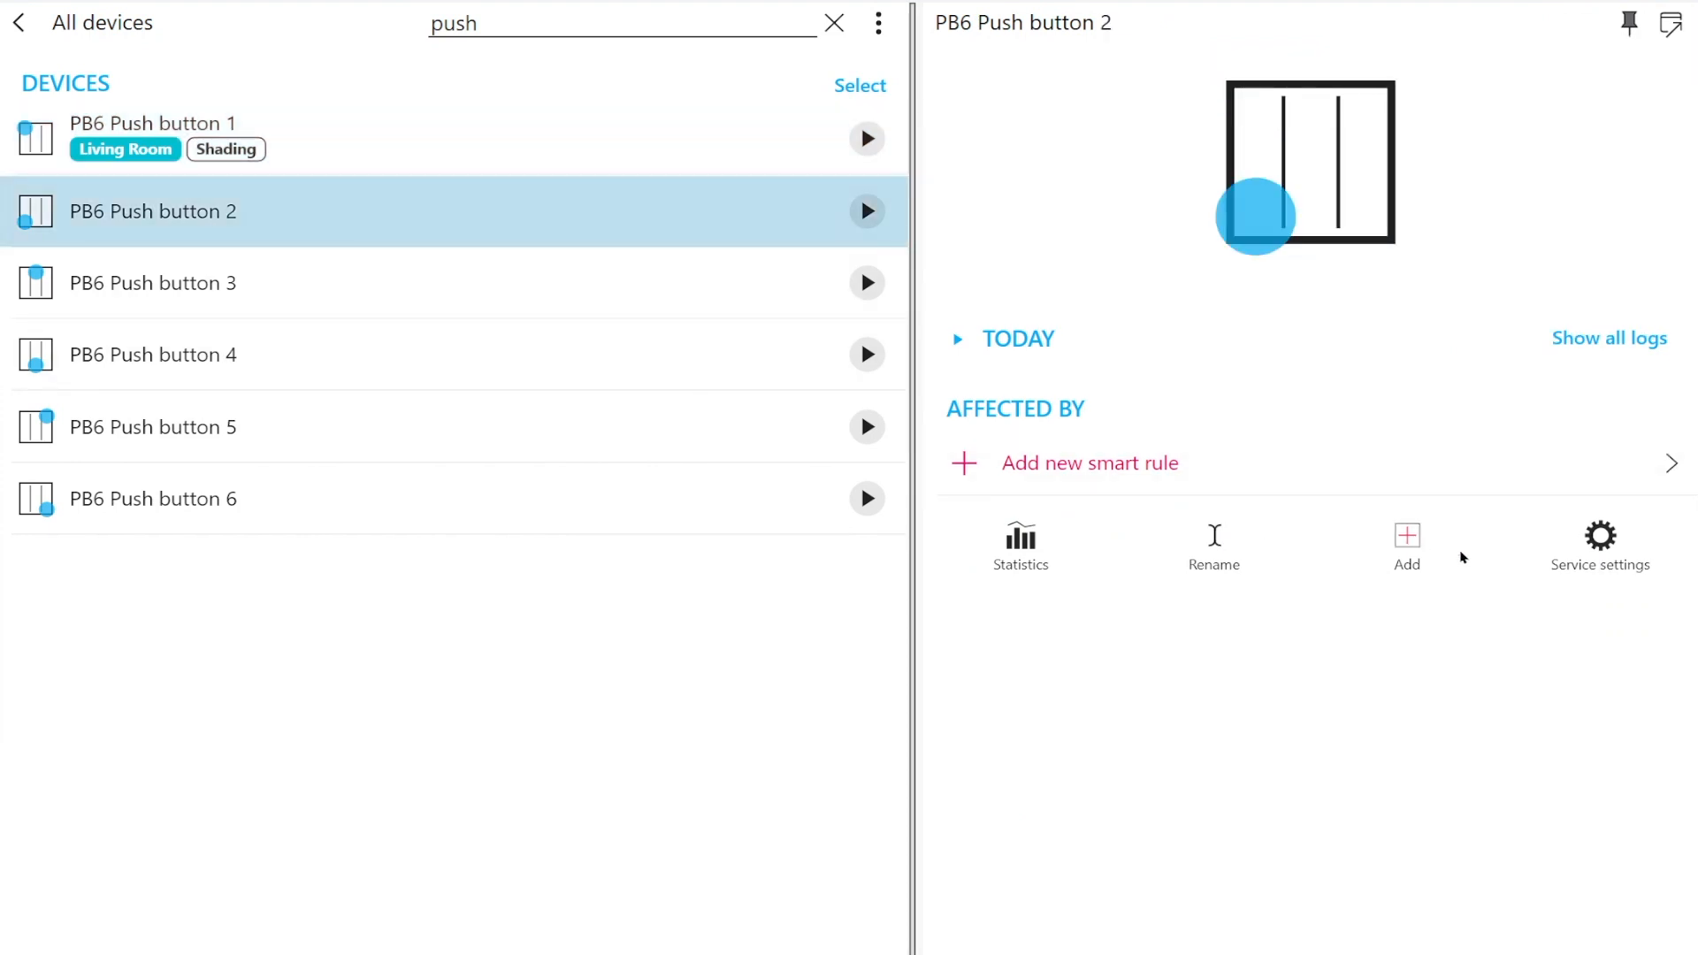
click(1601, 542)
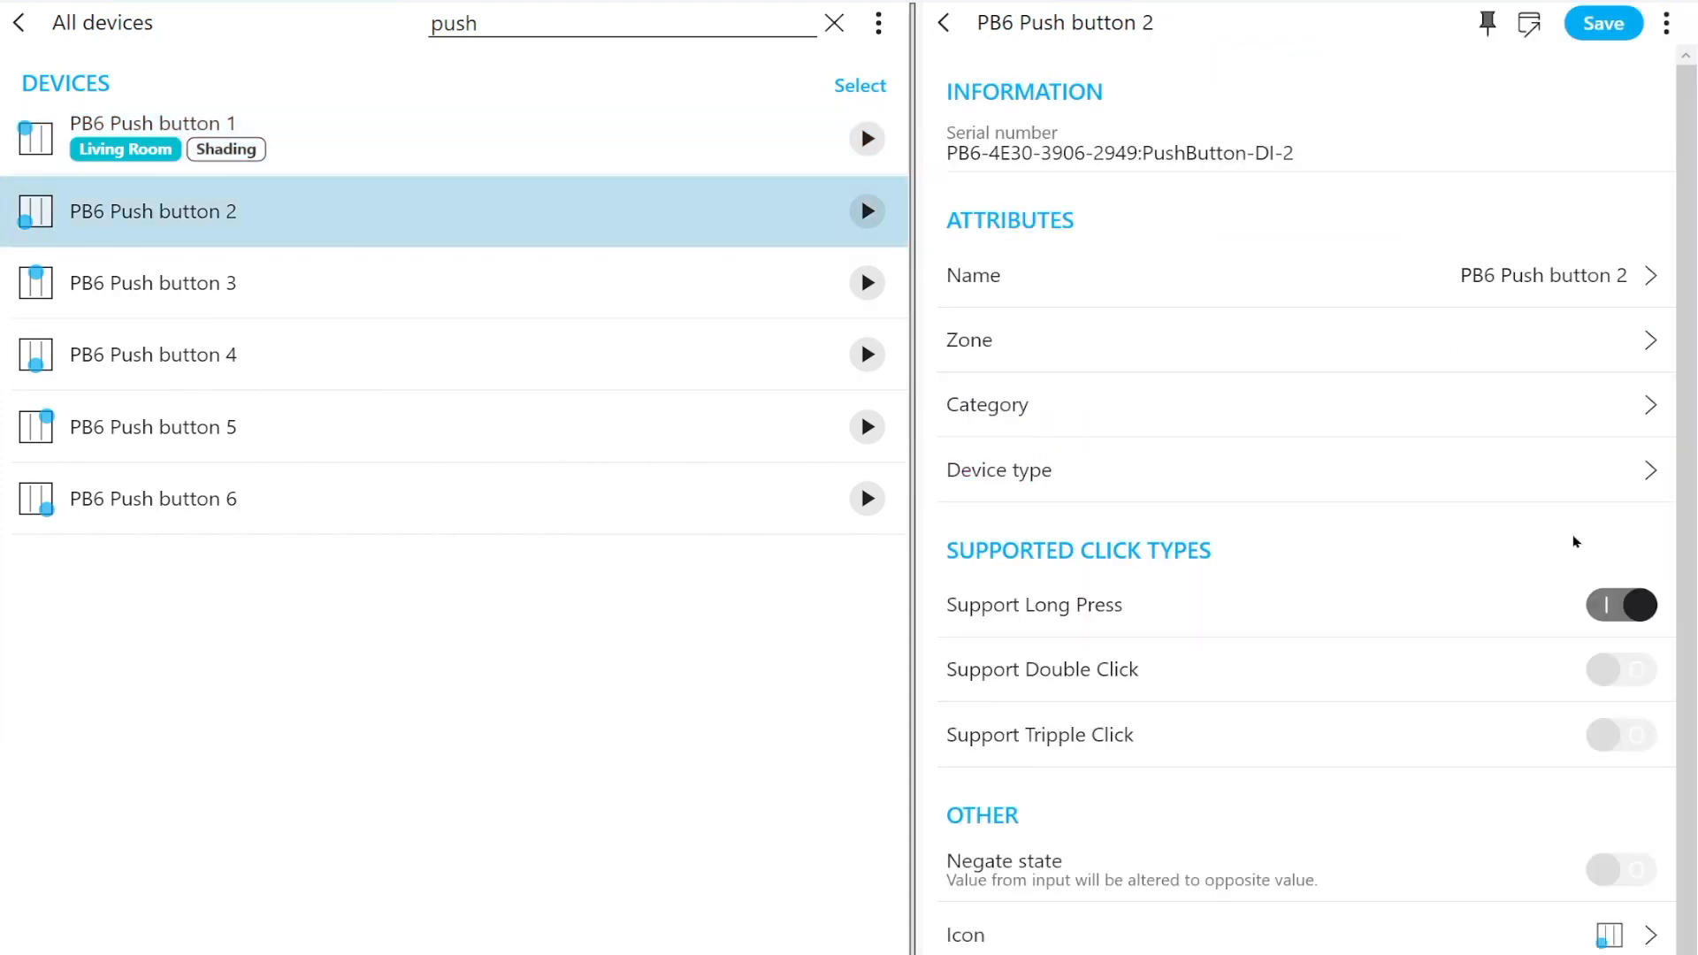
click(1251, 353)
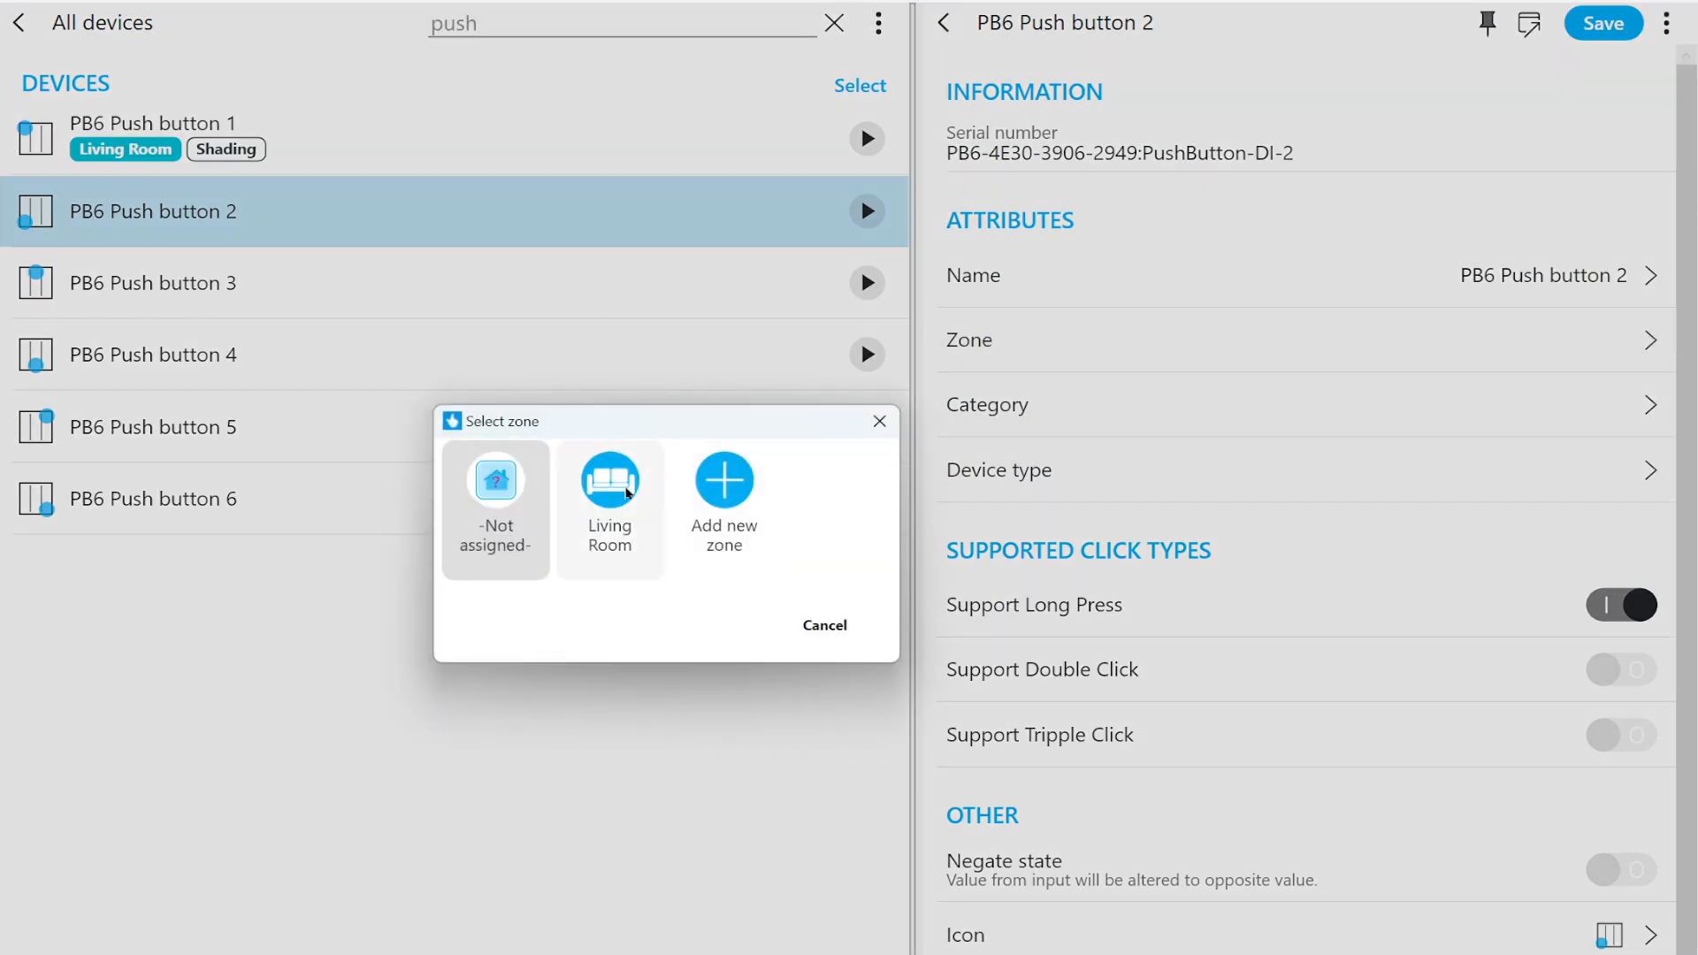
click(609, 483)
click(980, 408)
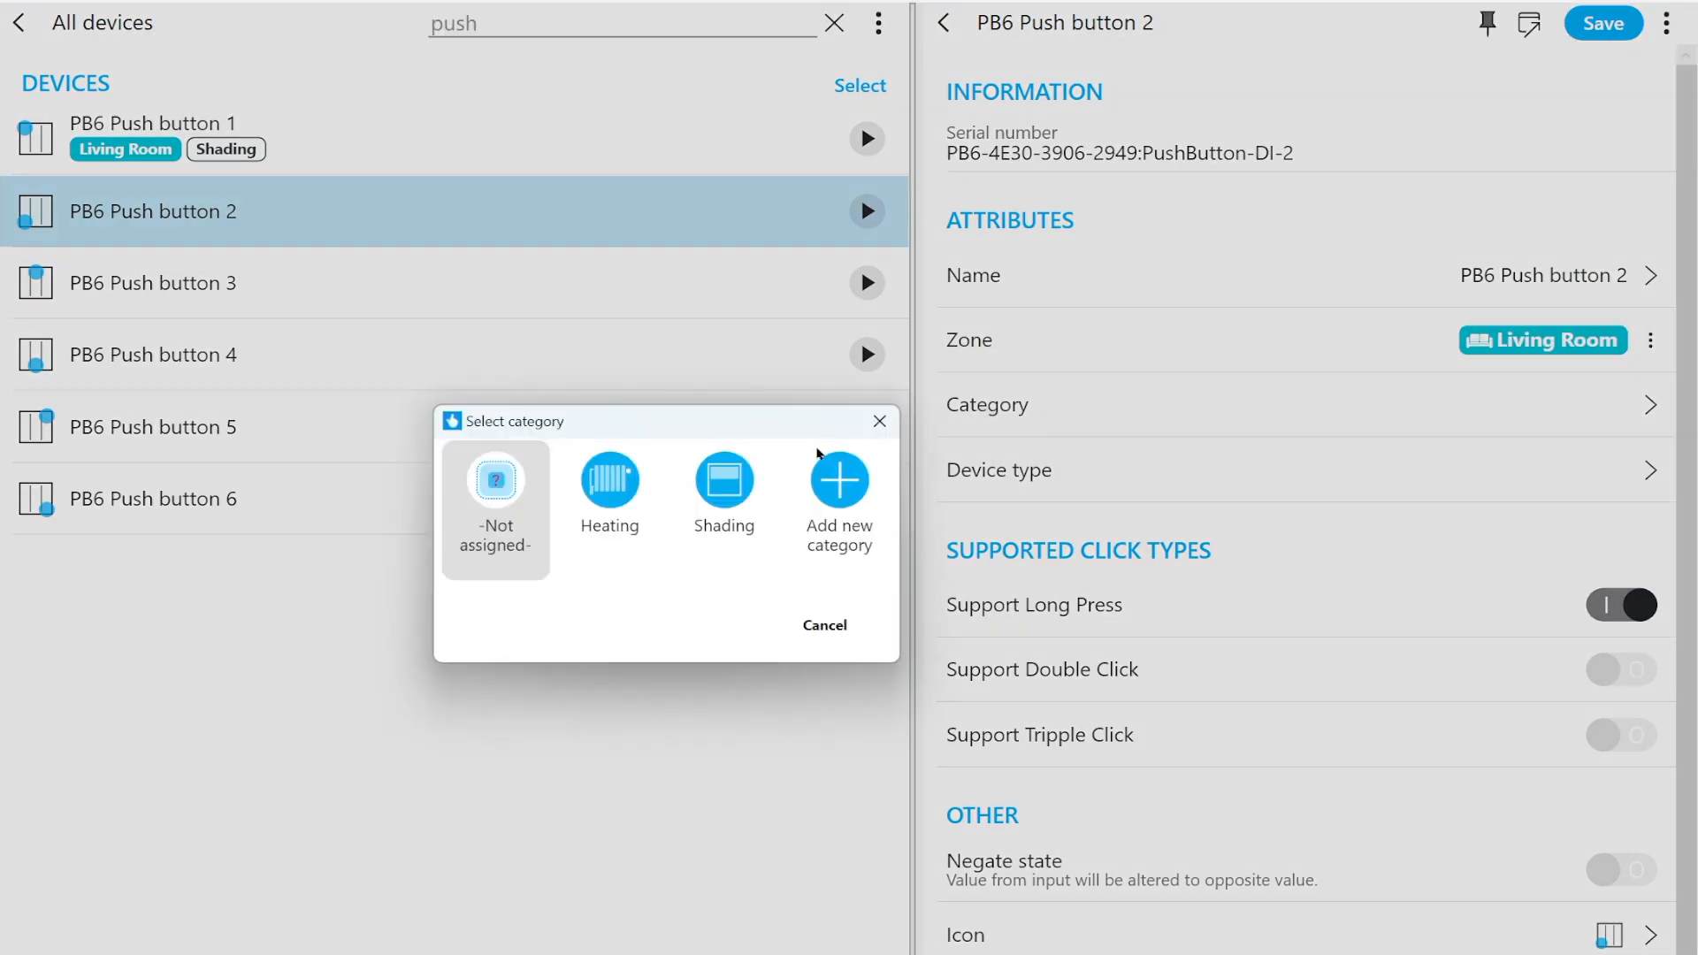
click(732, 487)
click(1619, 33)
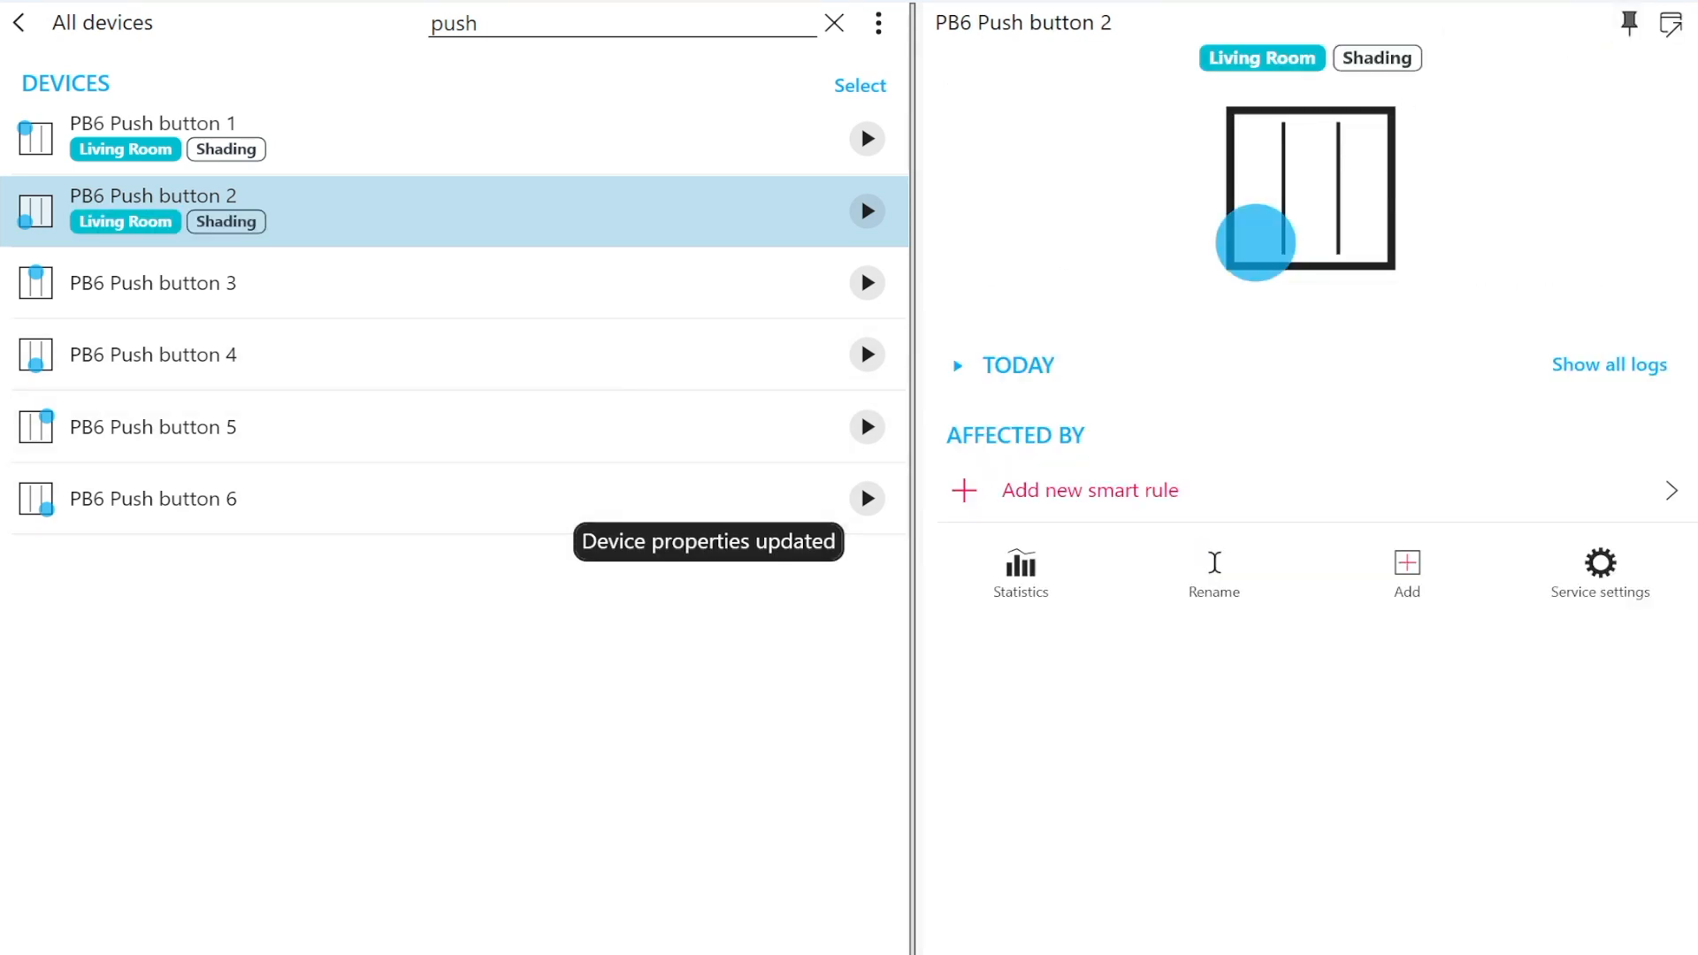
Create a "Control blinds with Up and Down push buttons" smart rule for Blind 1 with PB6 Push button 1 as the direction up button
click(19, 23)
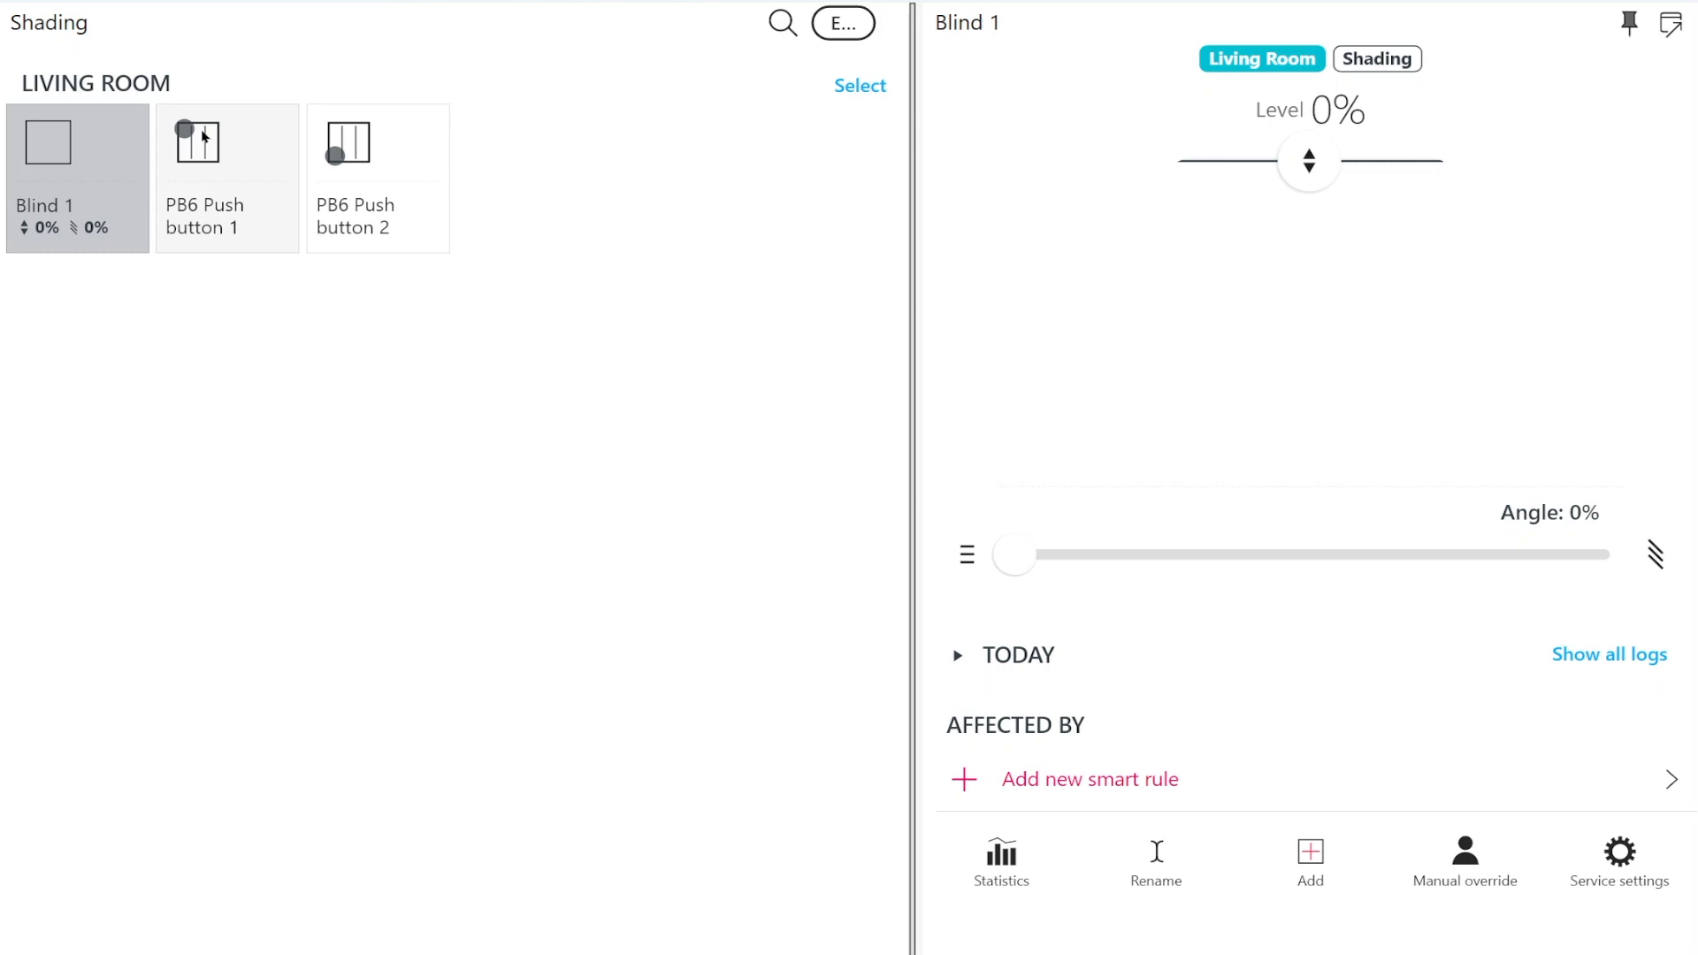
click(1229, 782)
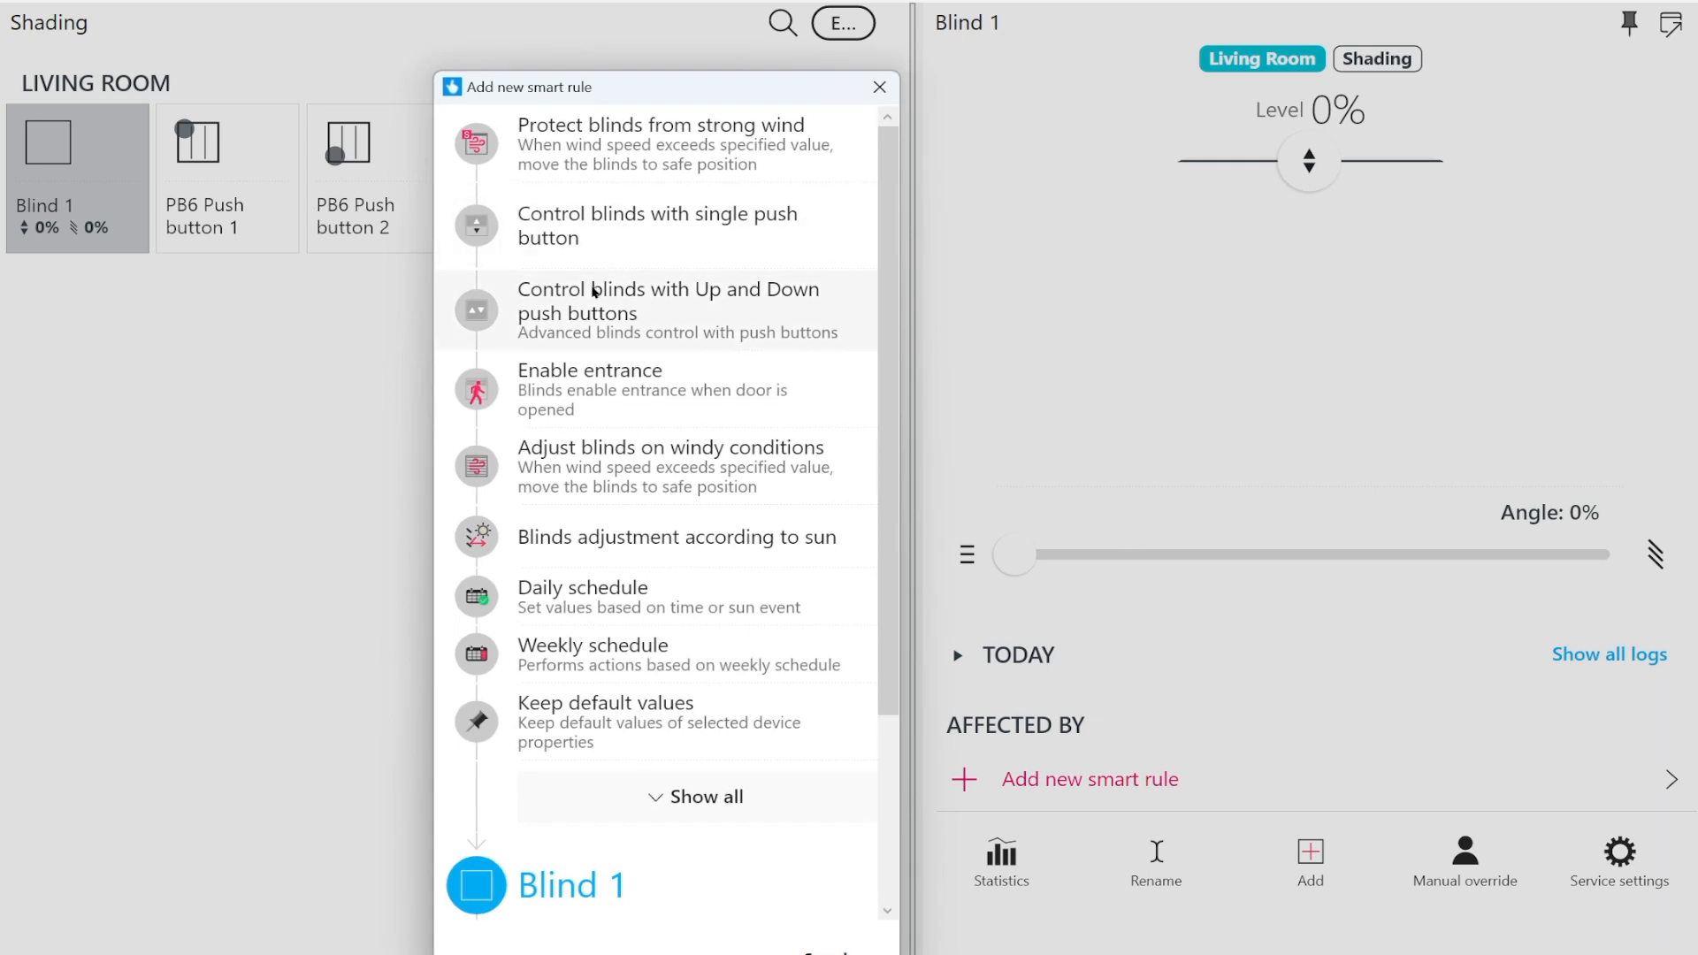
click(767, 303)
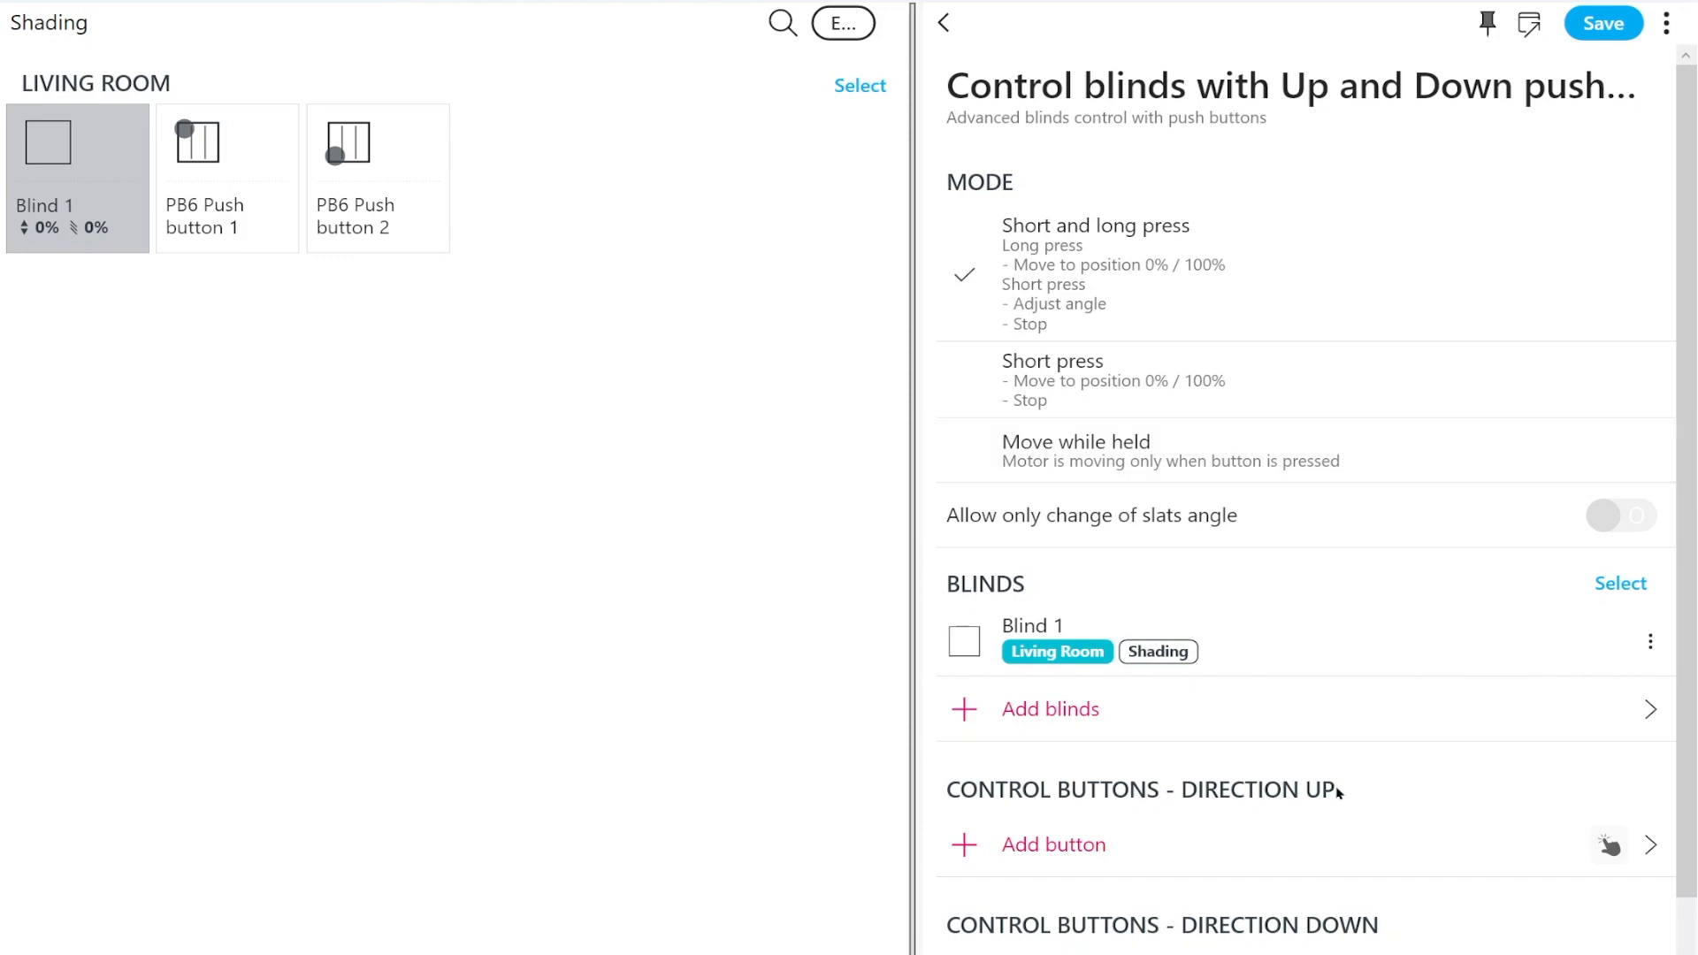
click(1246, 822)
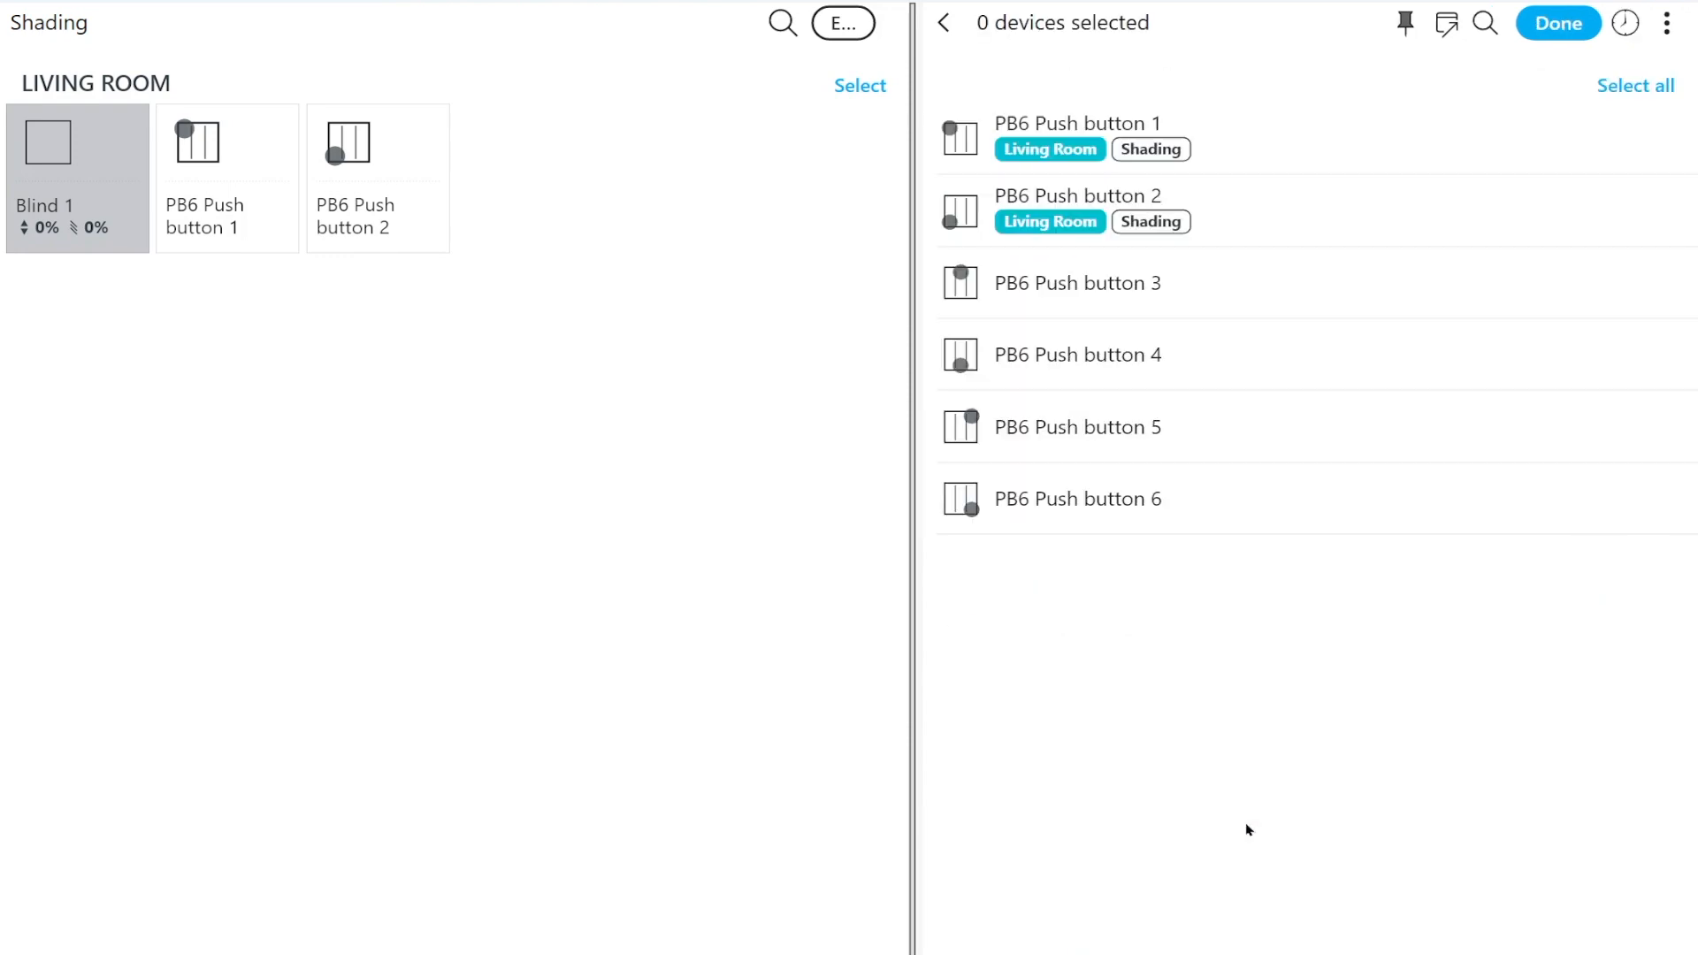
click(1236, 159)
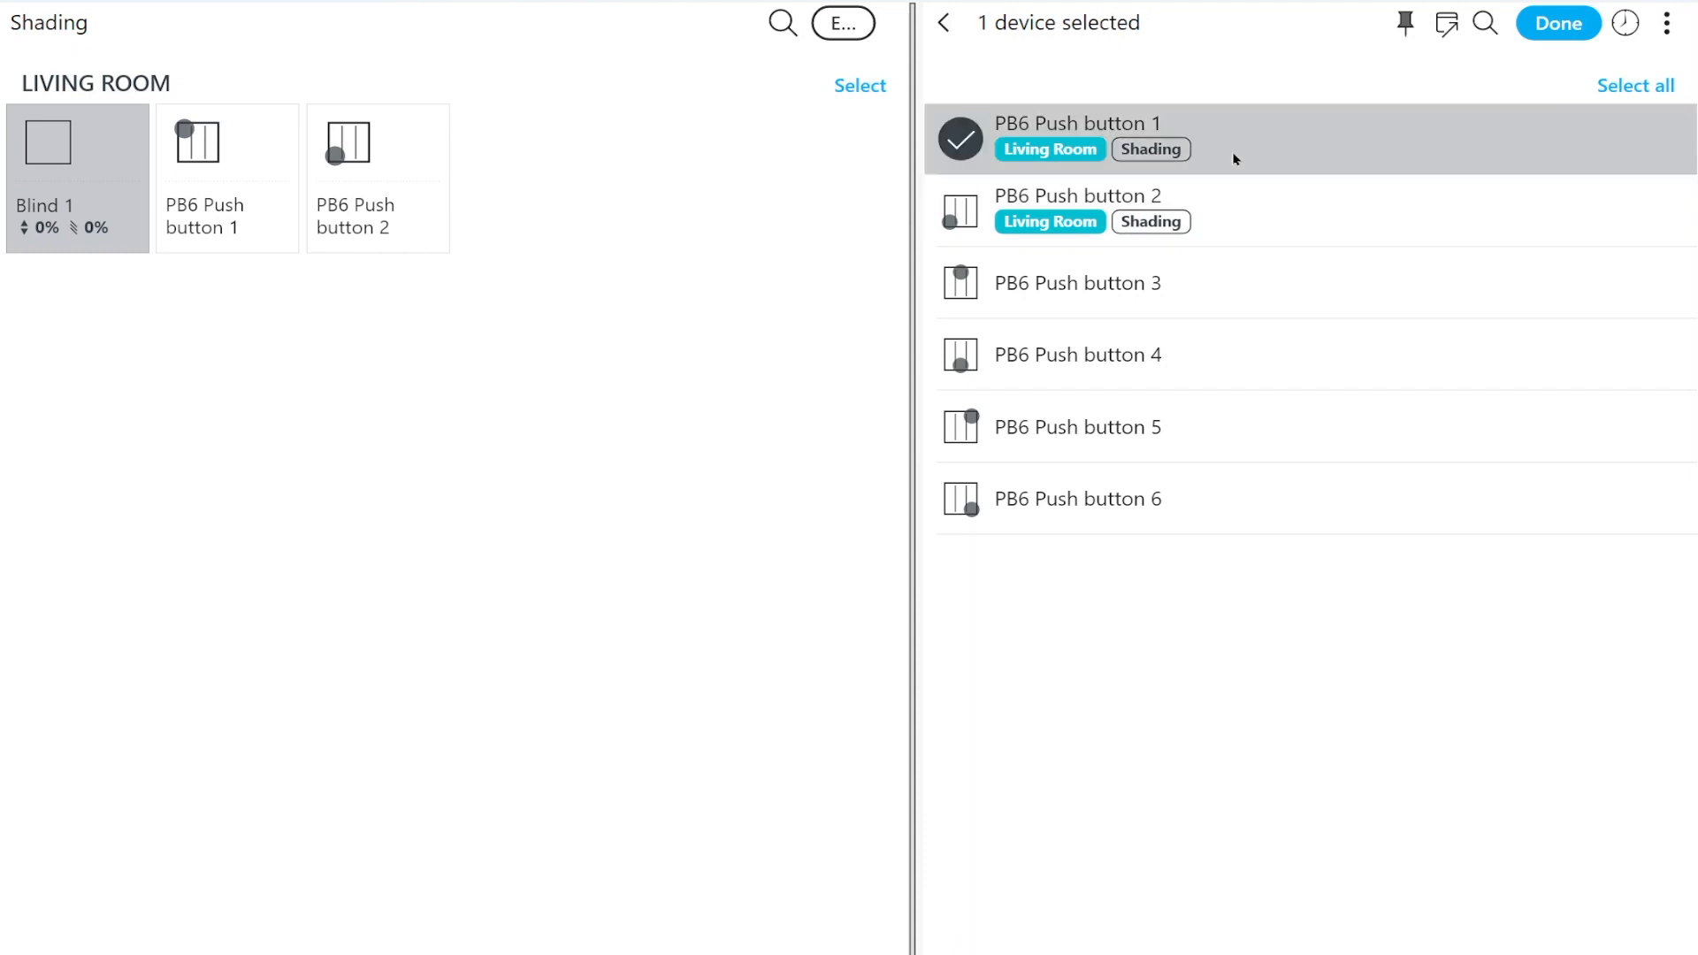
click(1545, 29)
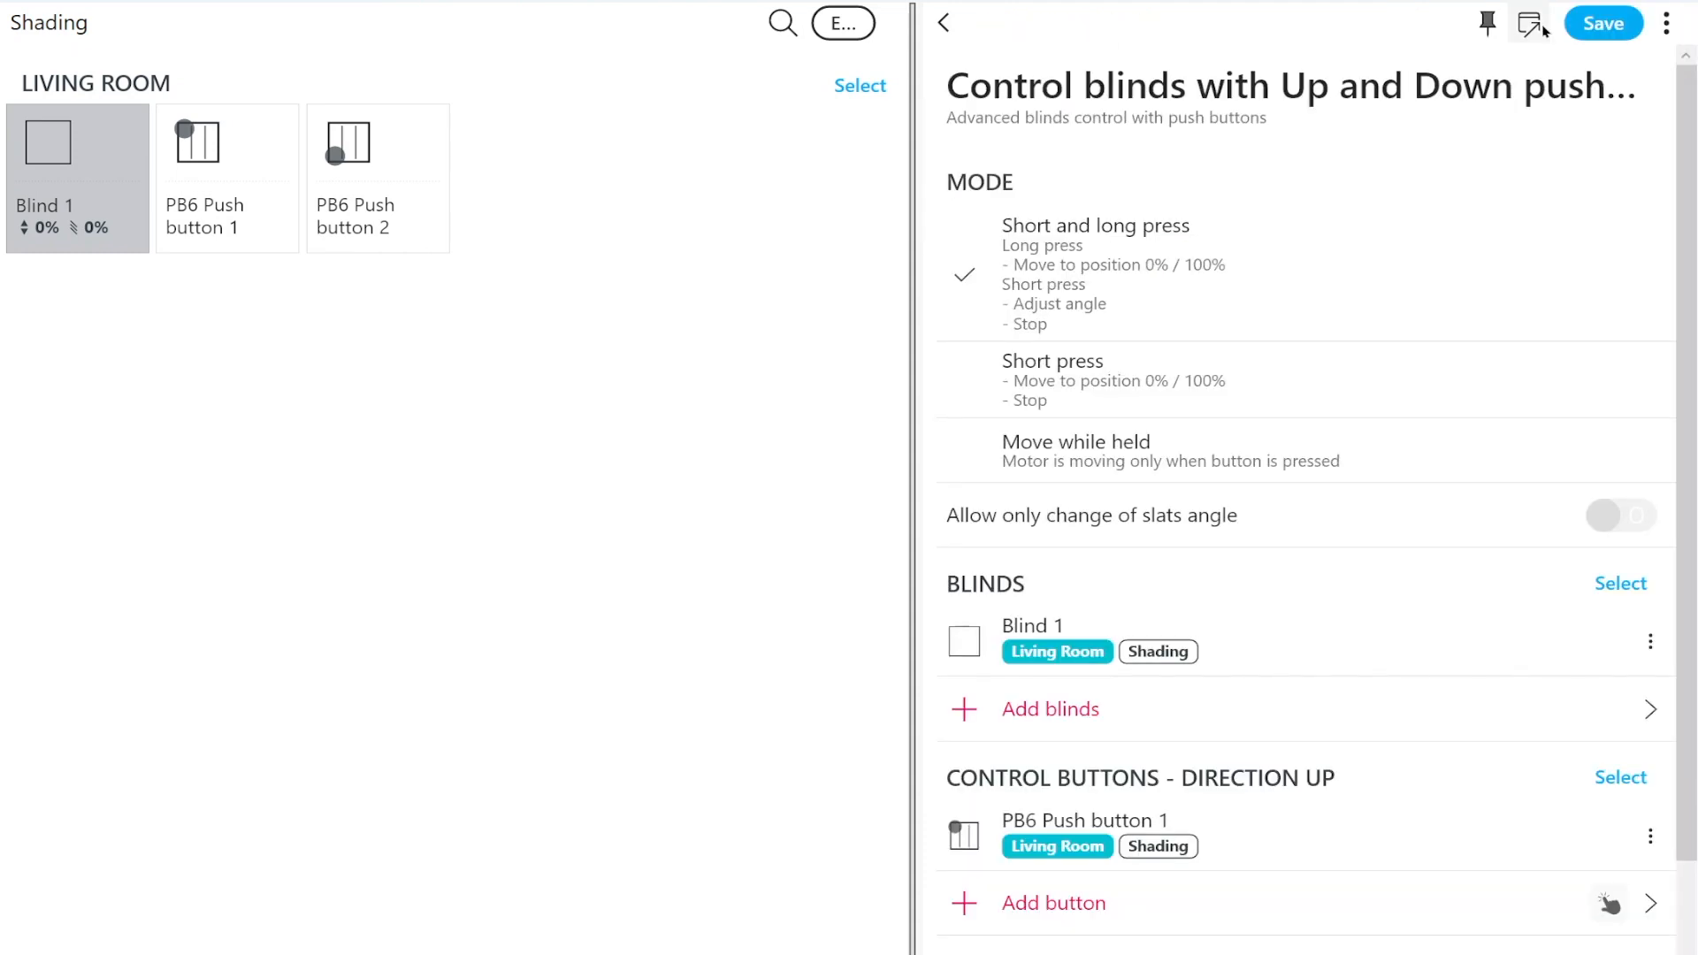
Add PB6 Push button 2 as the direction down control button and save the smart rule
scroll(1372, 550, down, 2)
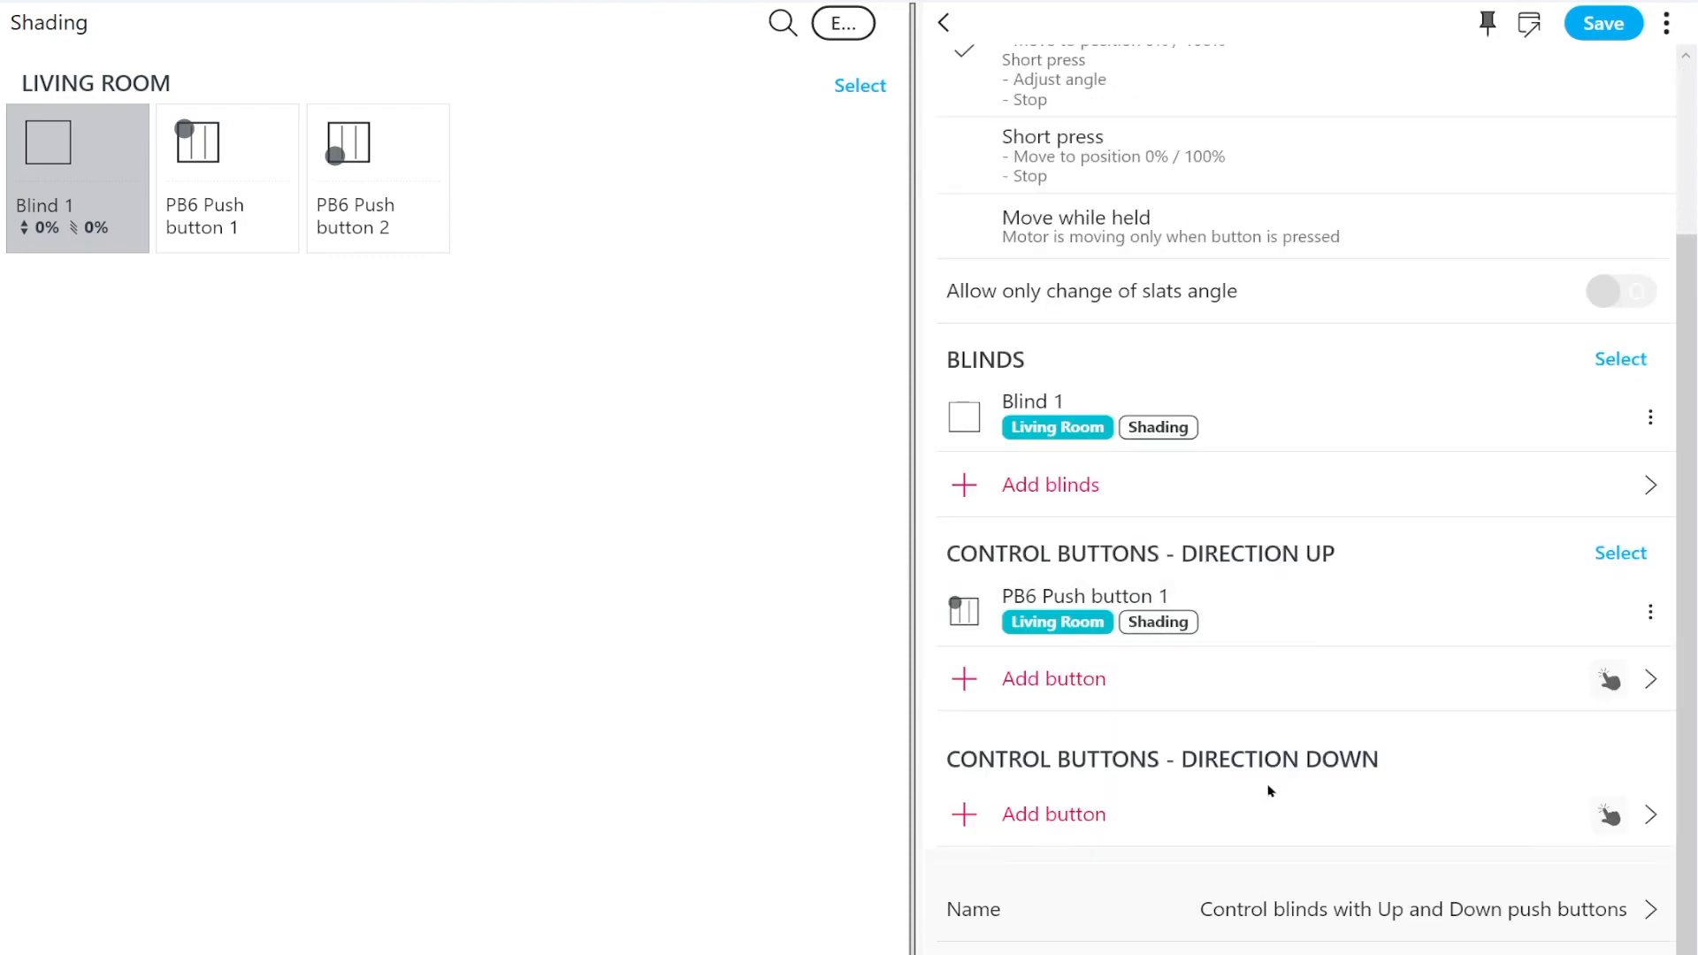
click(1204, 810)
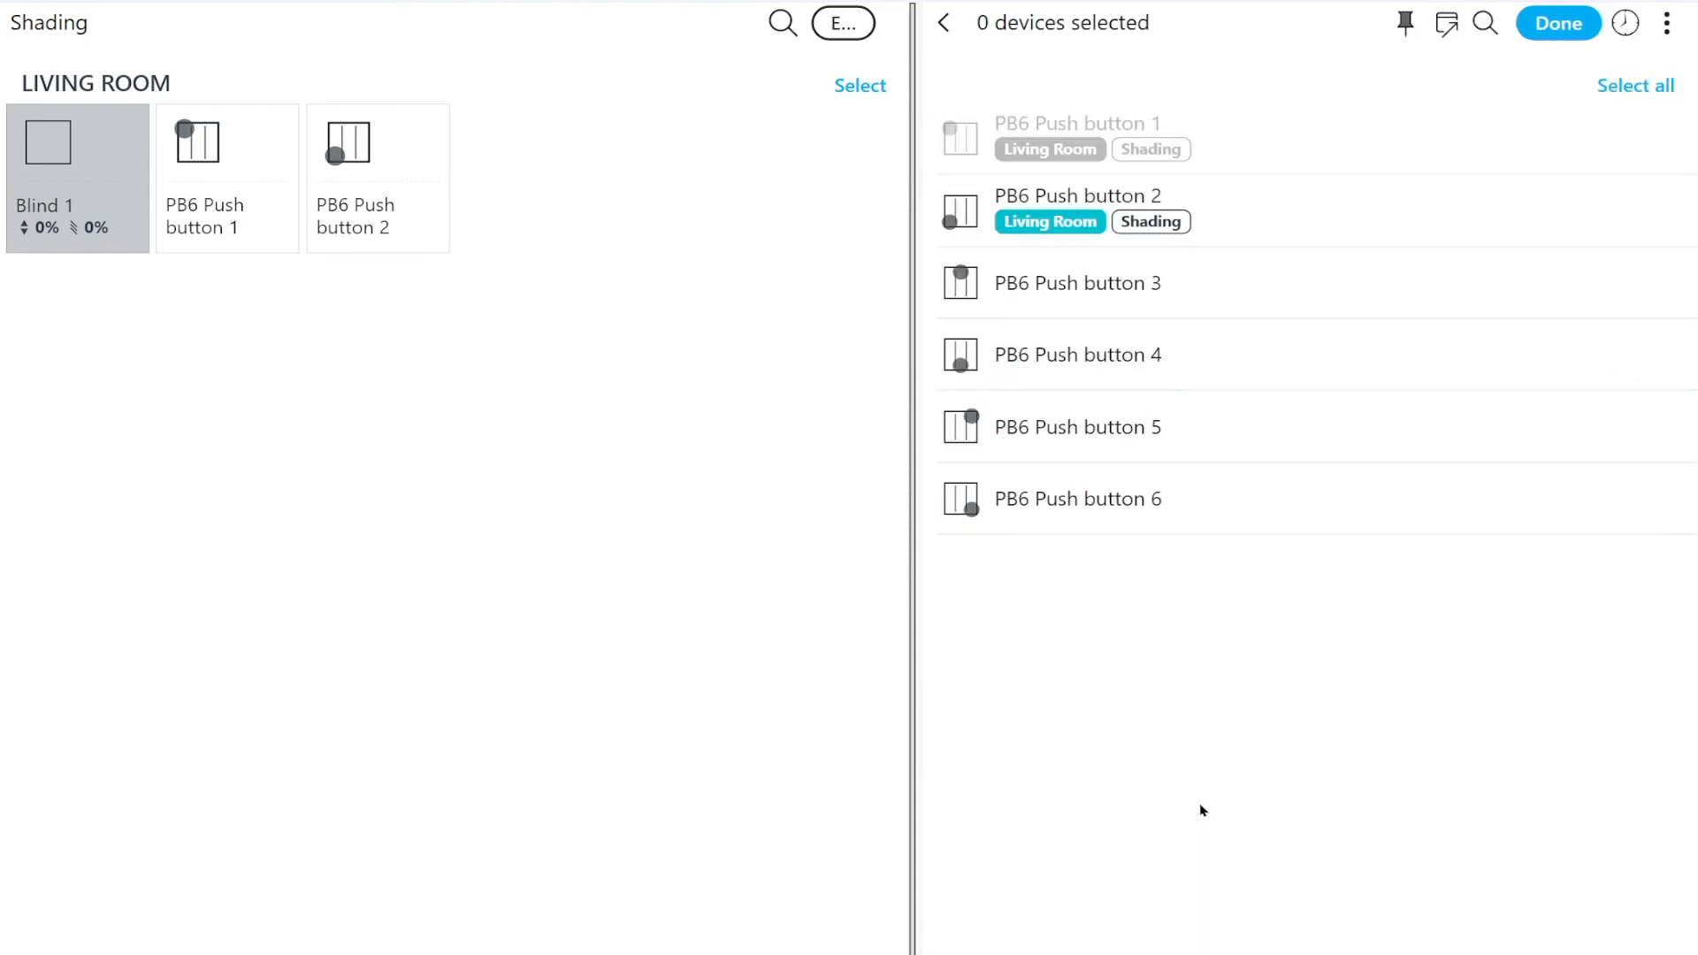
click(1234, 214)
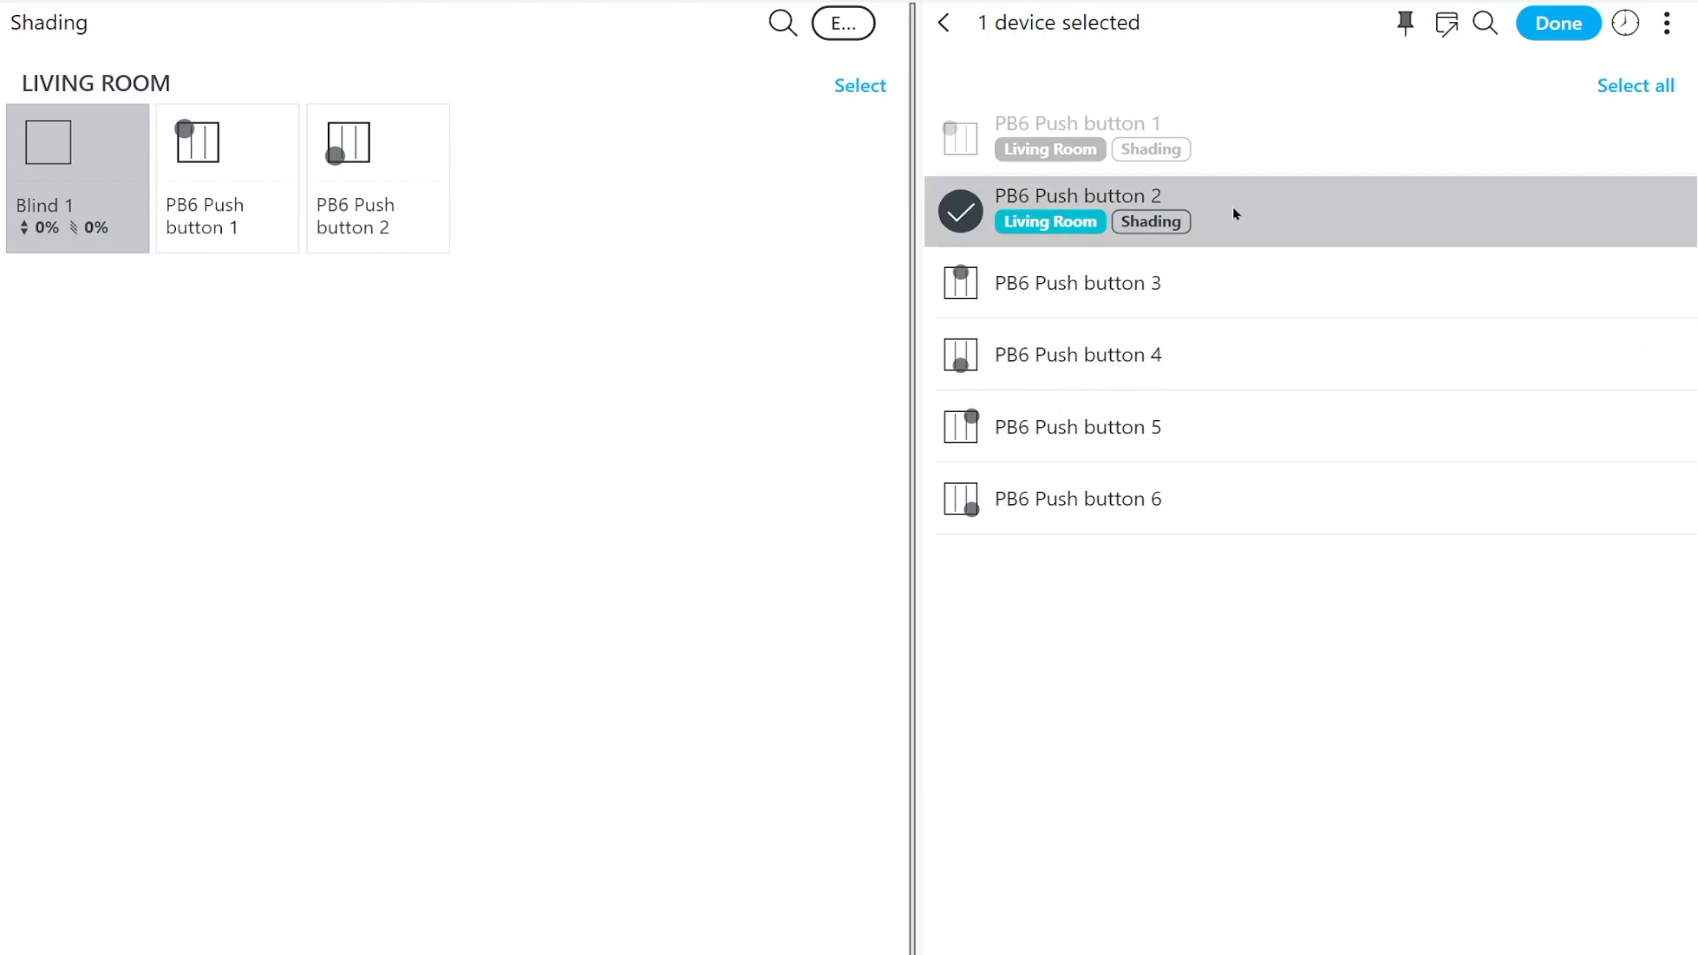
click(1546, 26)
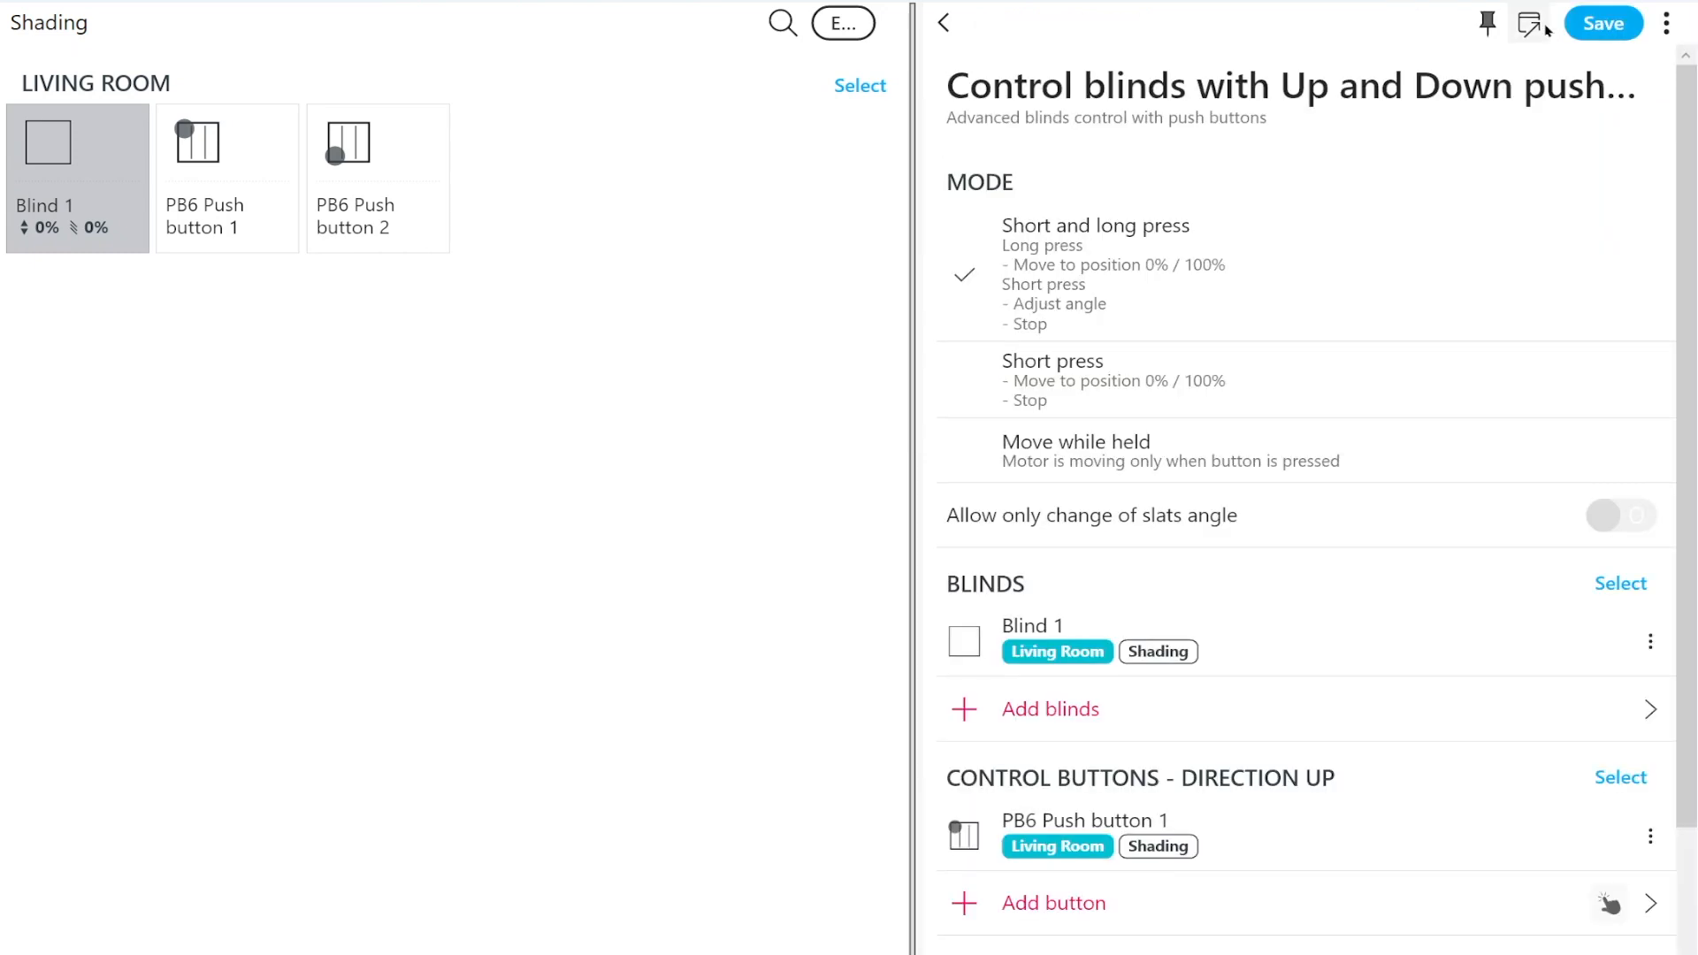
click(1605, 24)
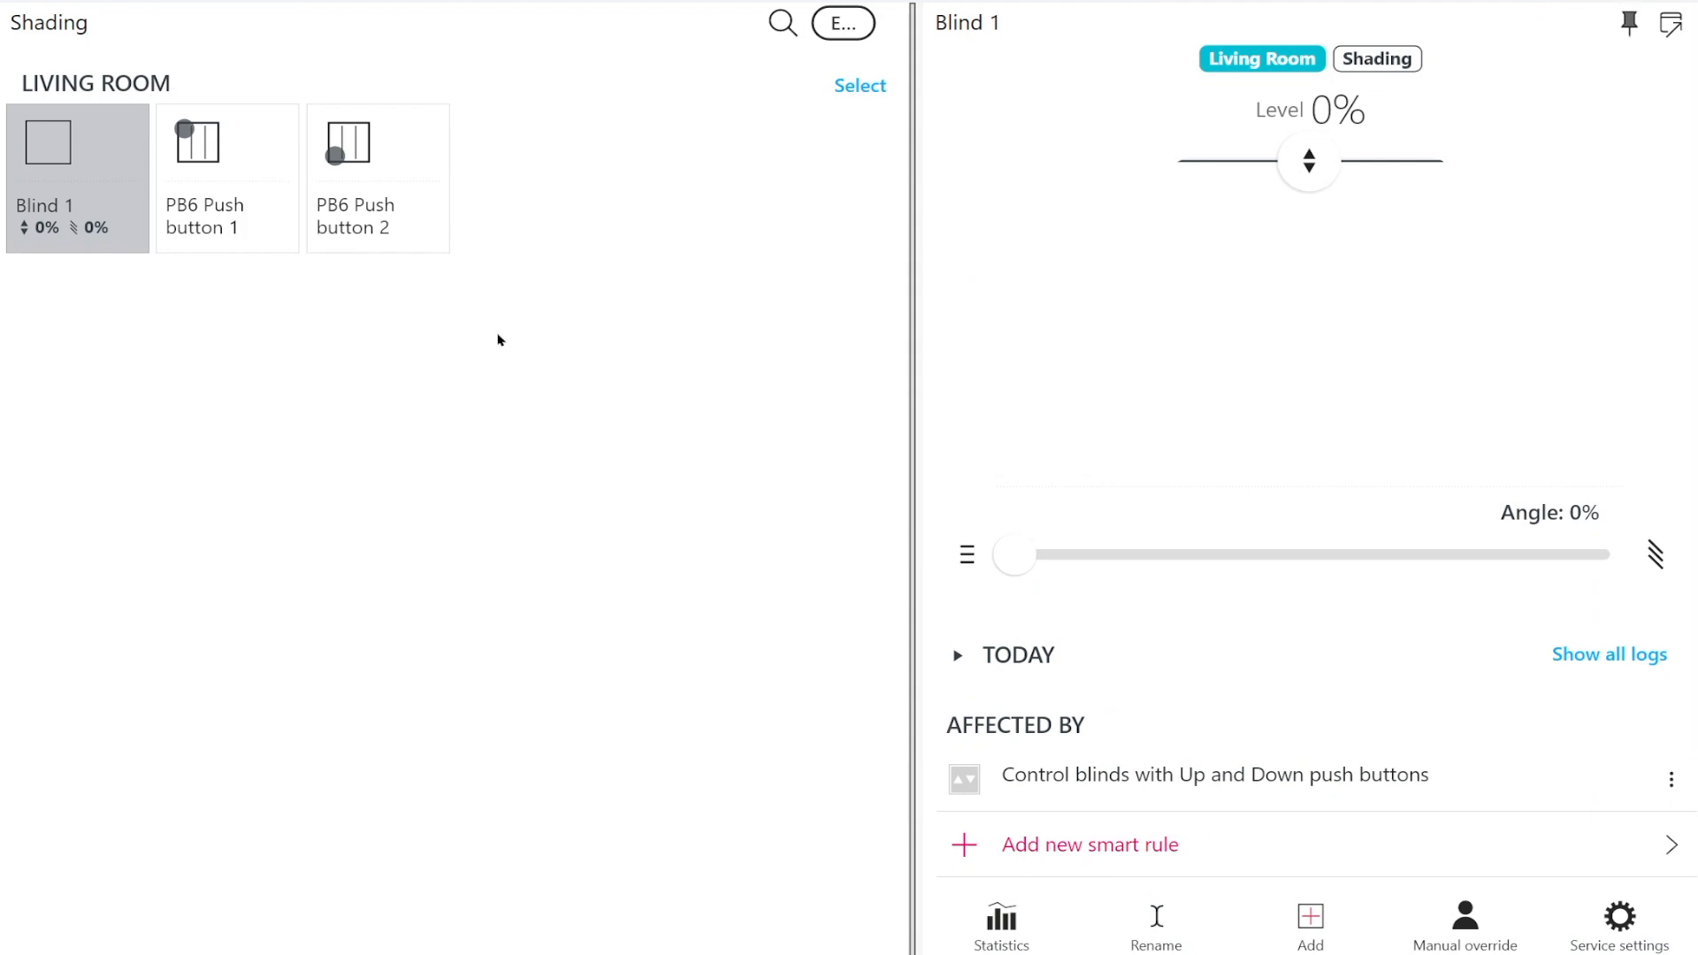
Test the push buttons by lowering Blind 1 fully, raising it to level 45%, and tilting its slats to 20%
click(345, 155)
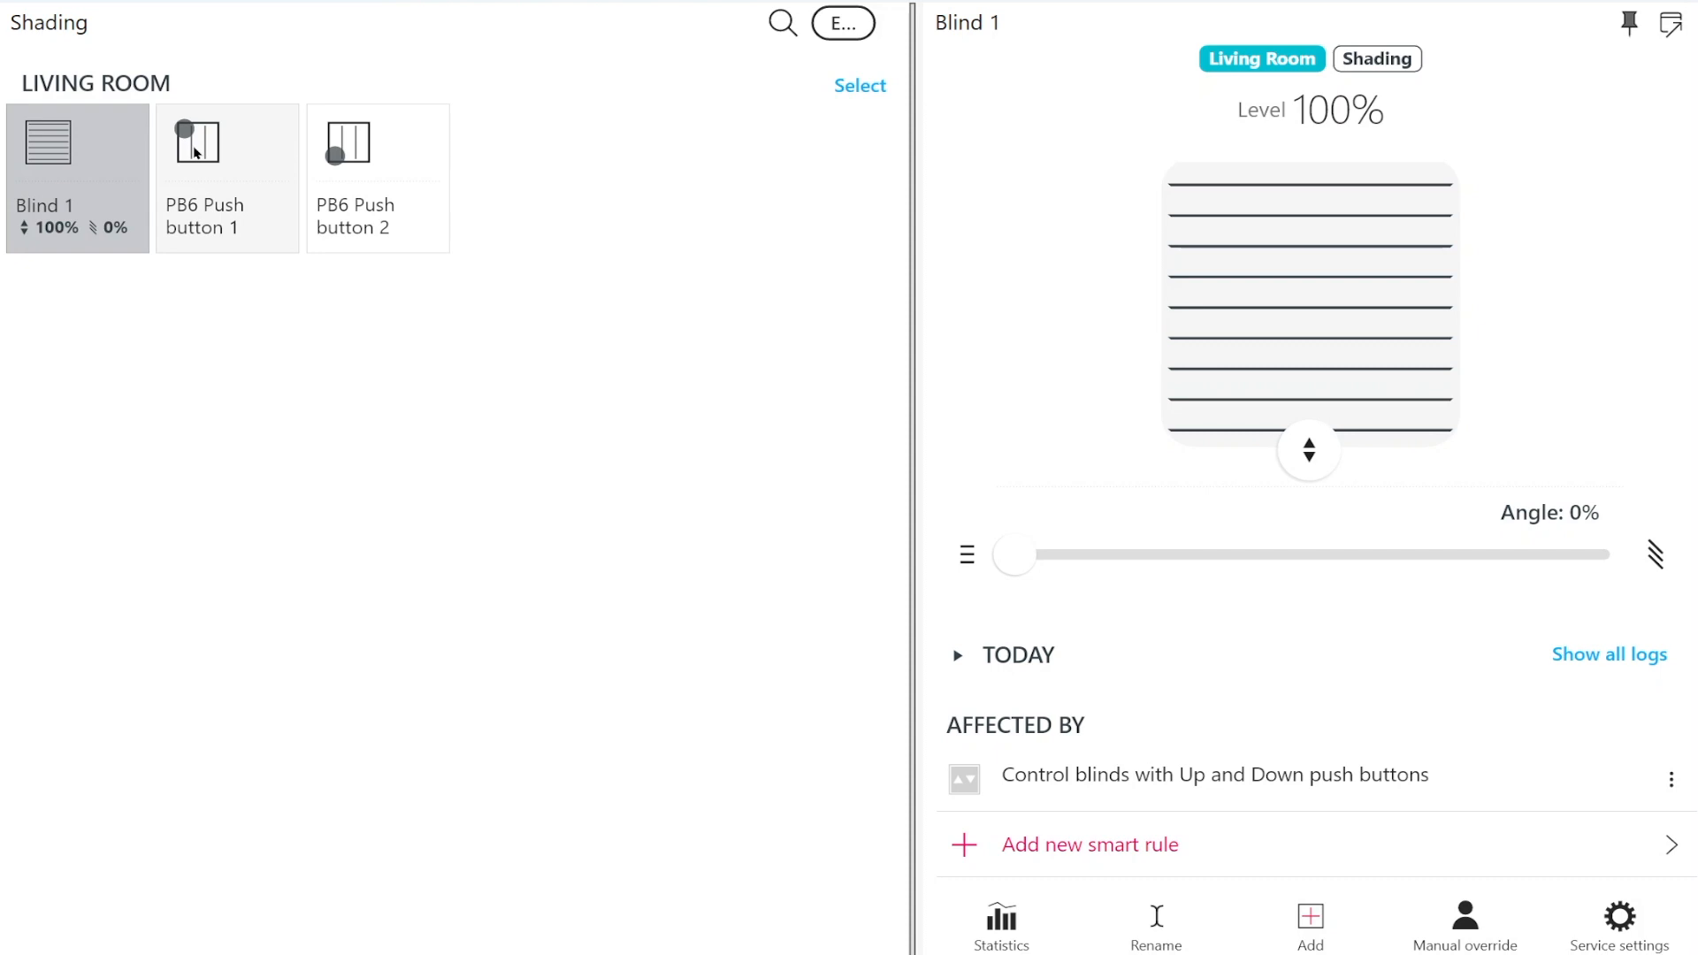
click(197, 152)
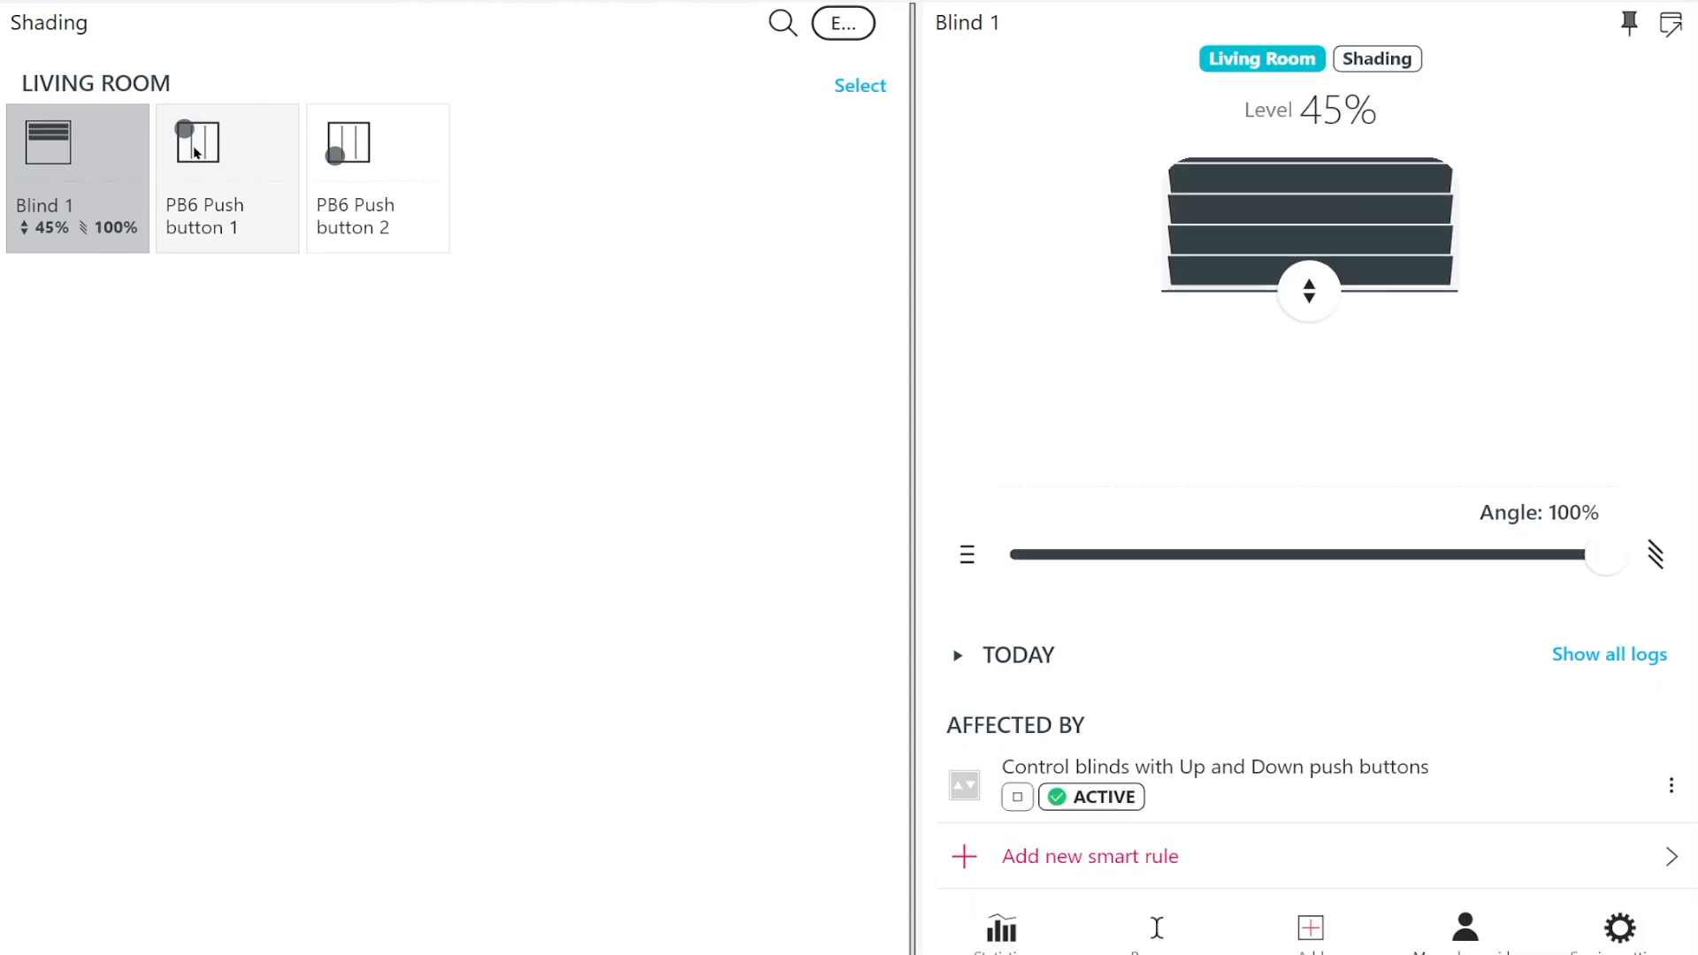
click(196, 152)
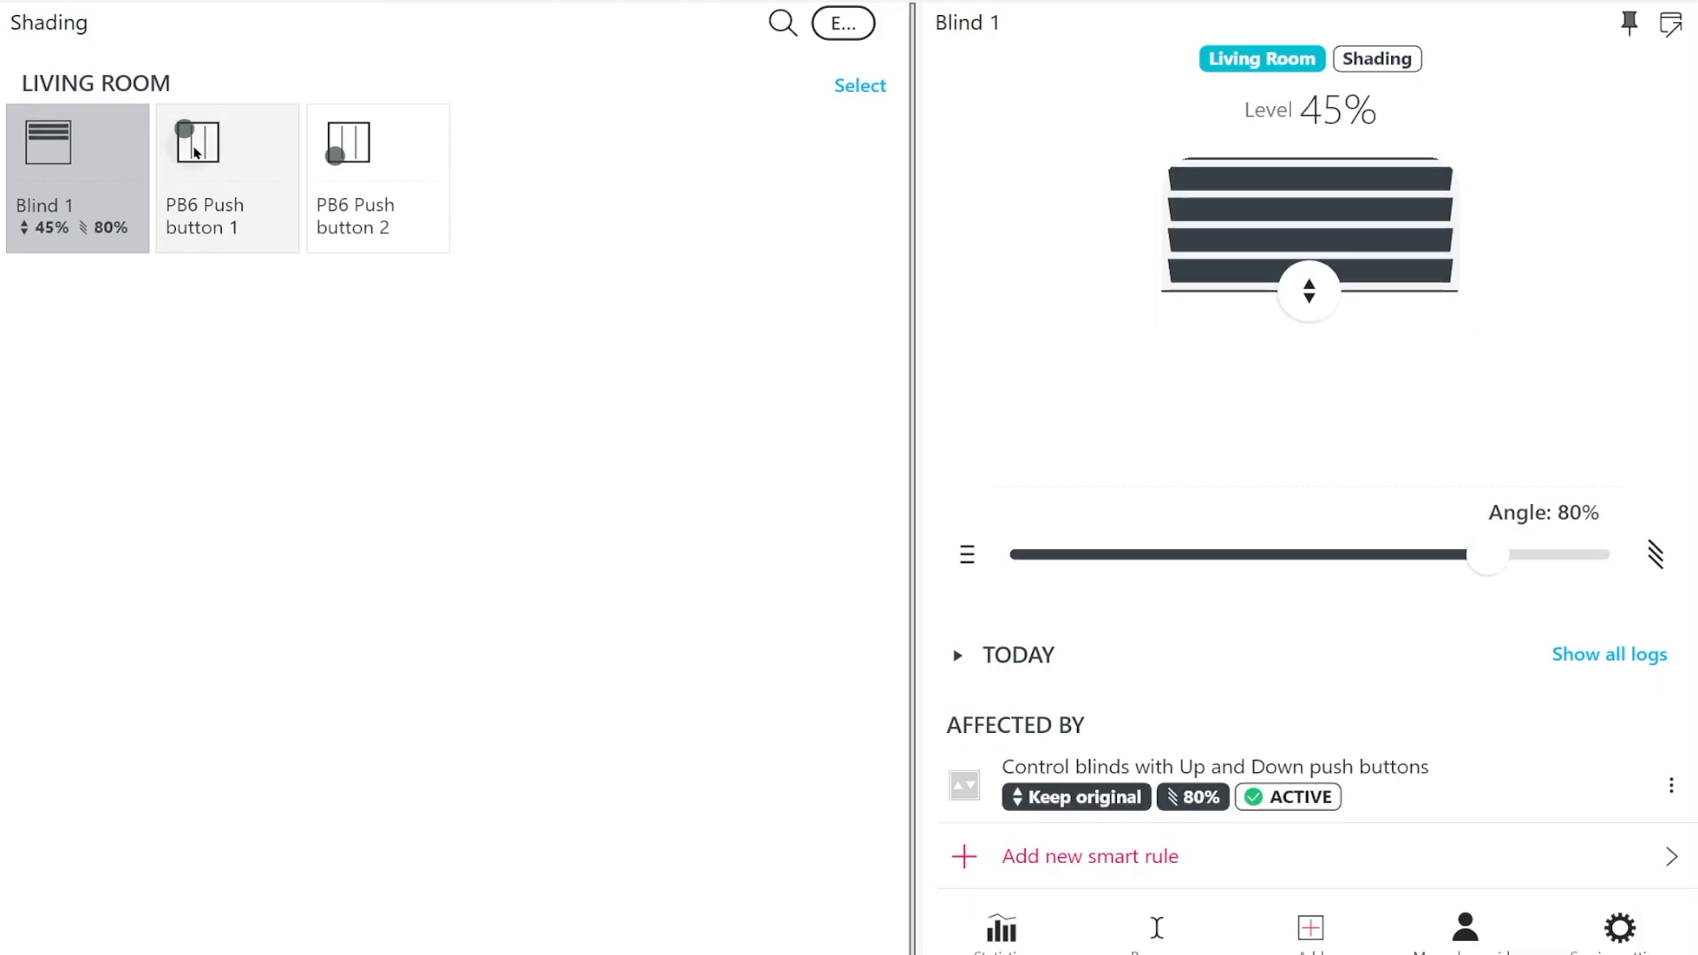
click(197, 152)
click(196, 153)
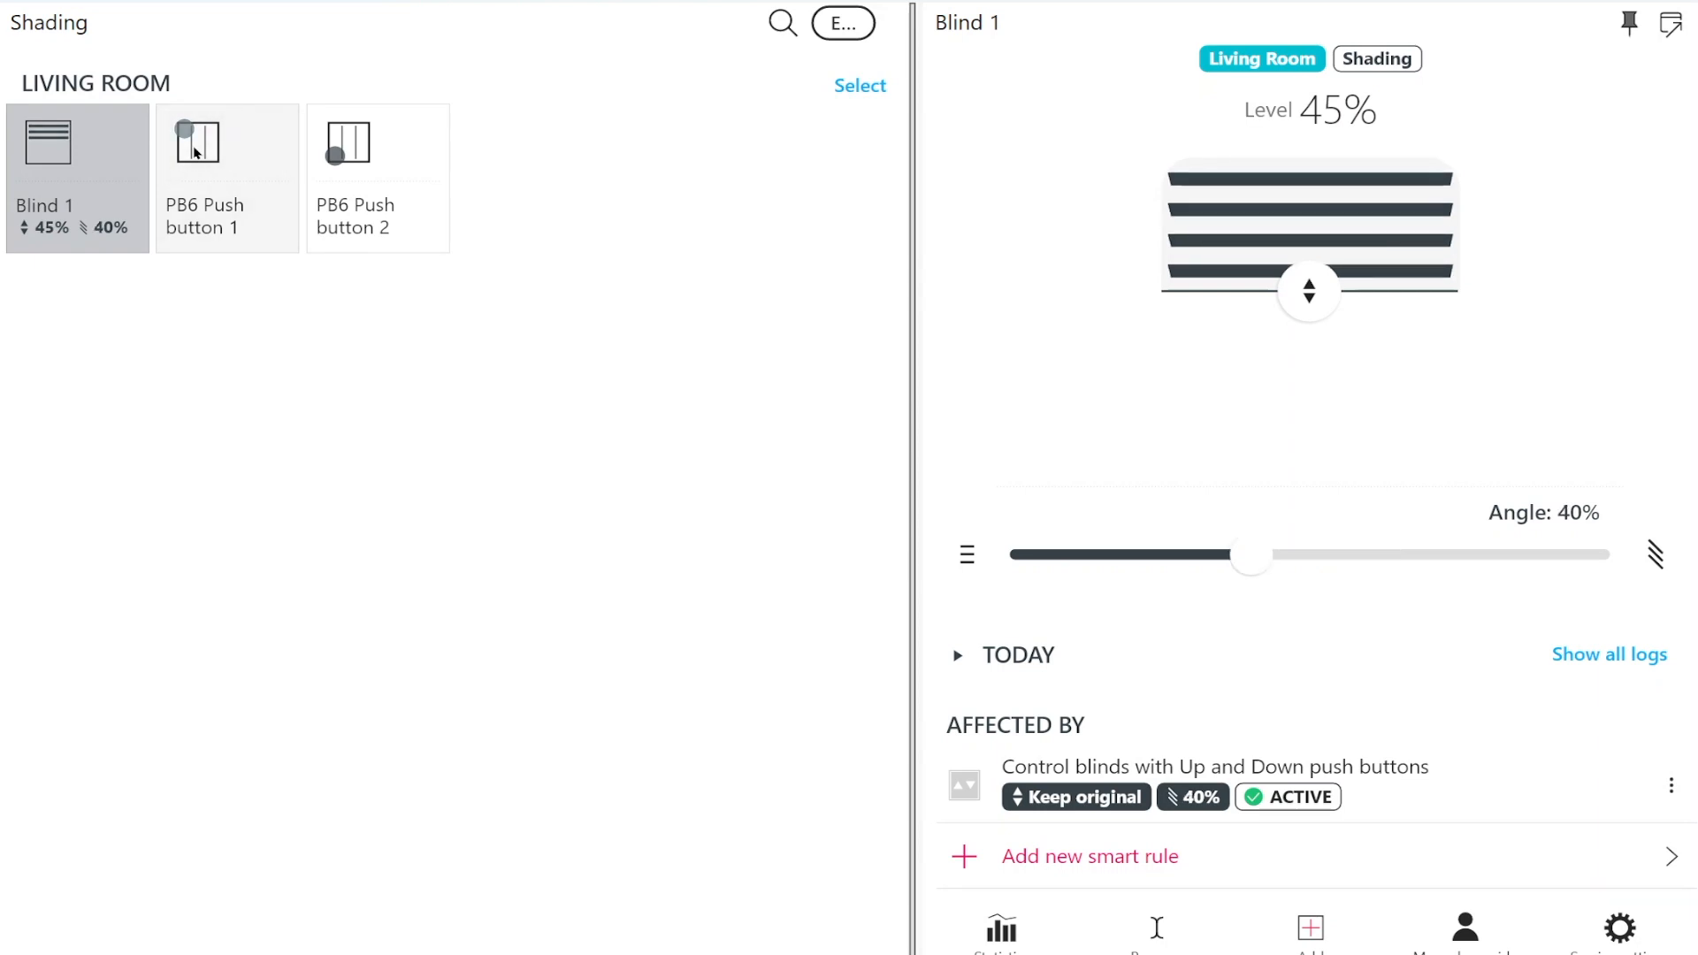
click(196, 152)
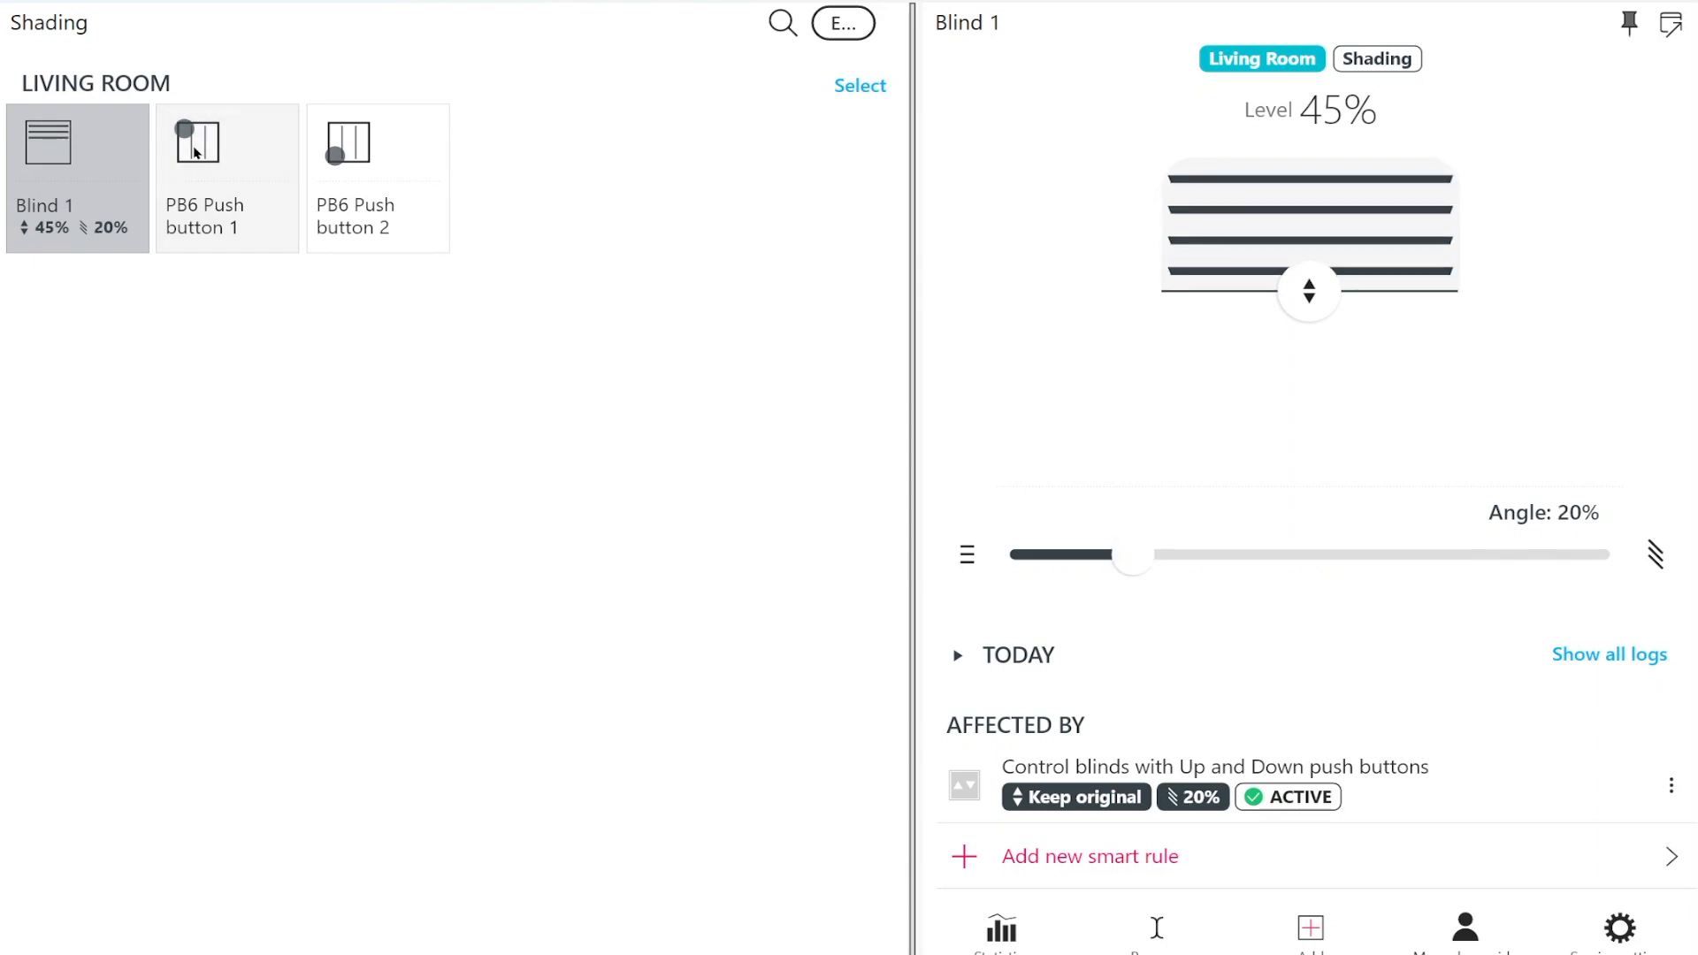
Add a "Protect blinds from strong wind" rule to Blind 1 using the Wind speed sensor with a 30 kmh limit, and save it
click(1227, 852)
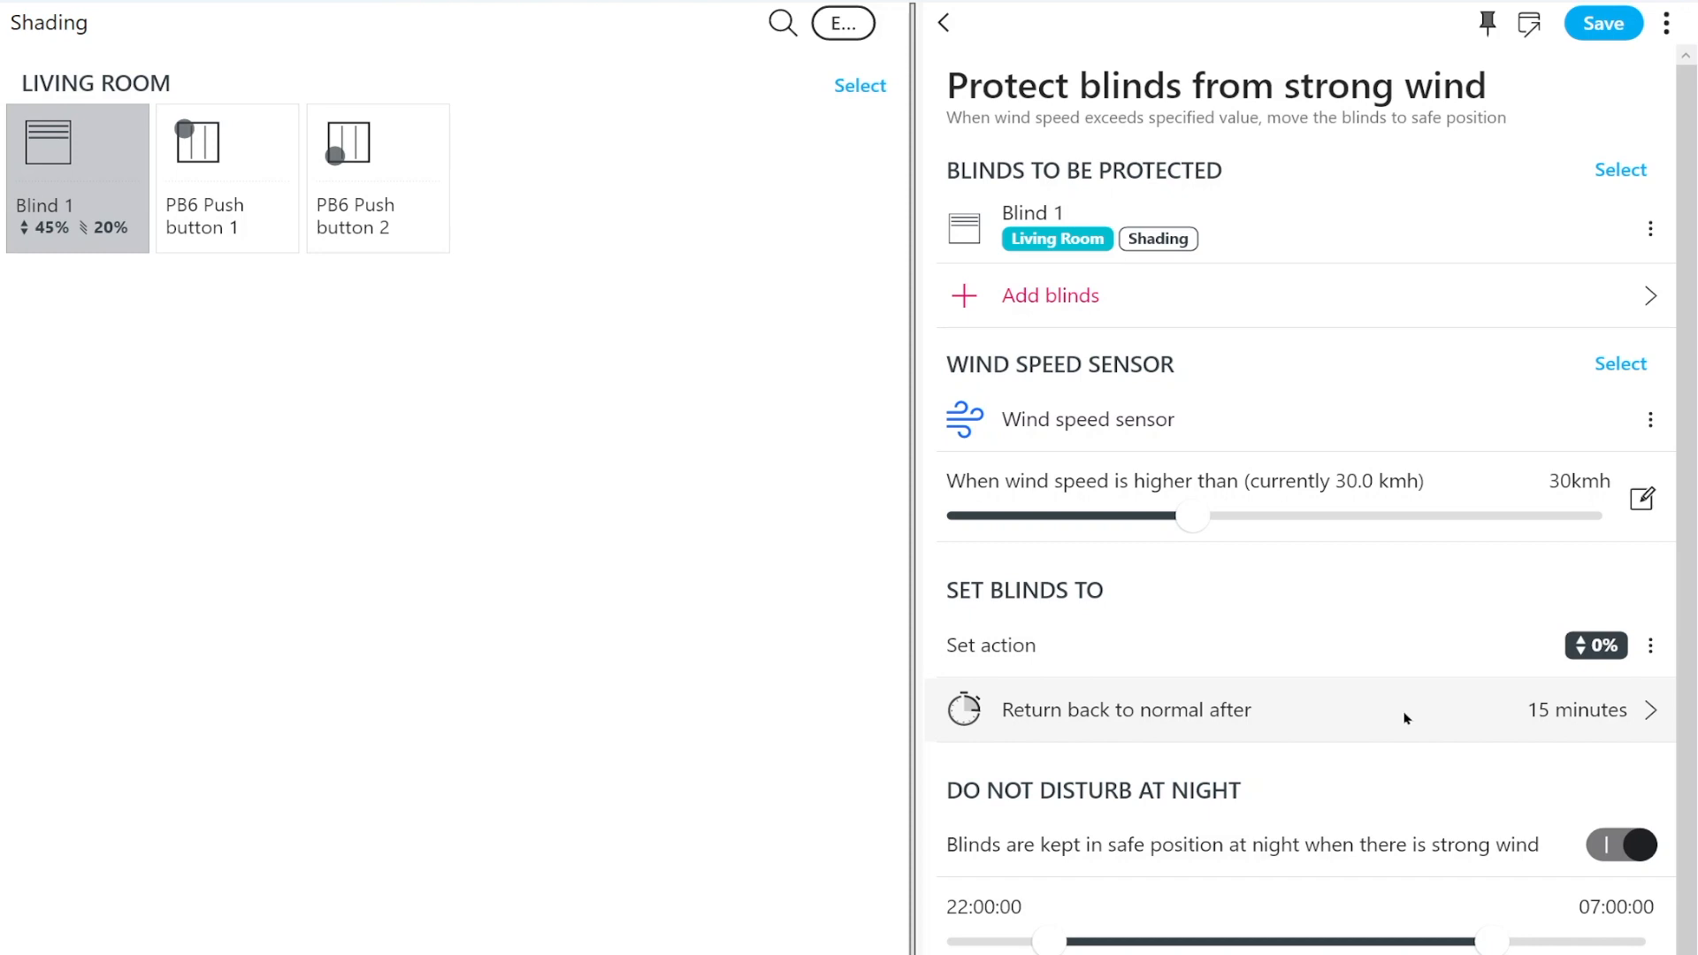
click(1630, 29)
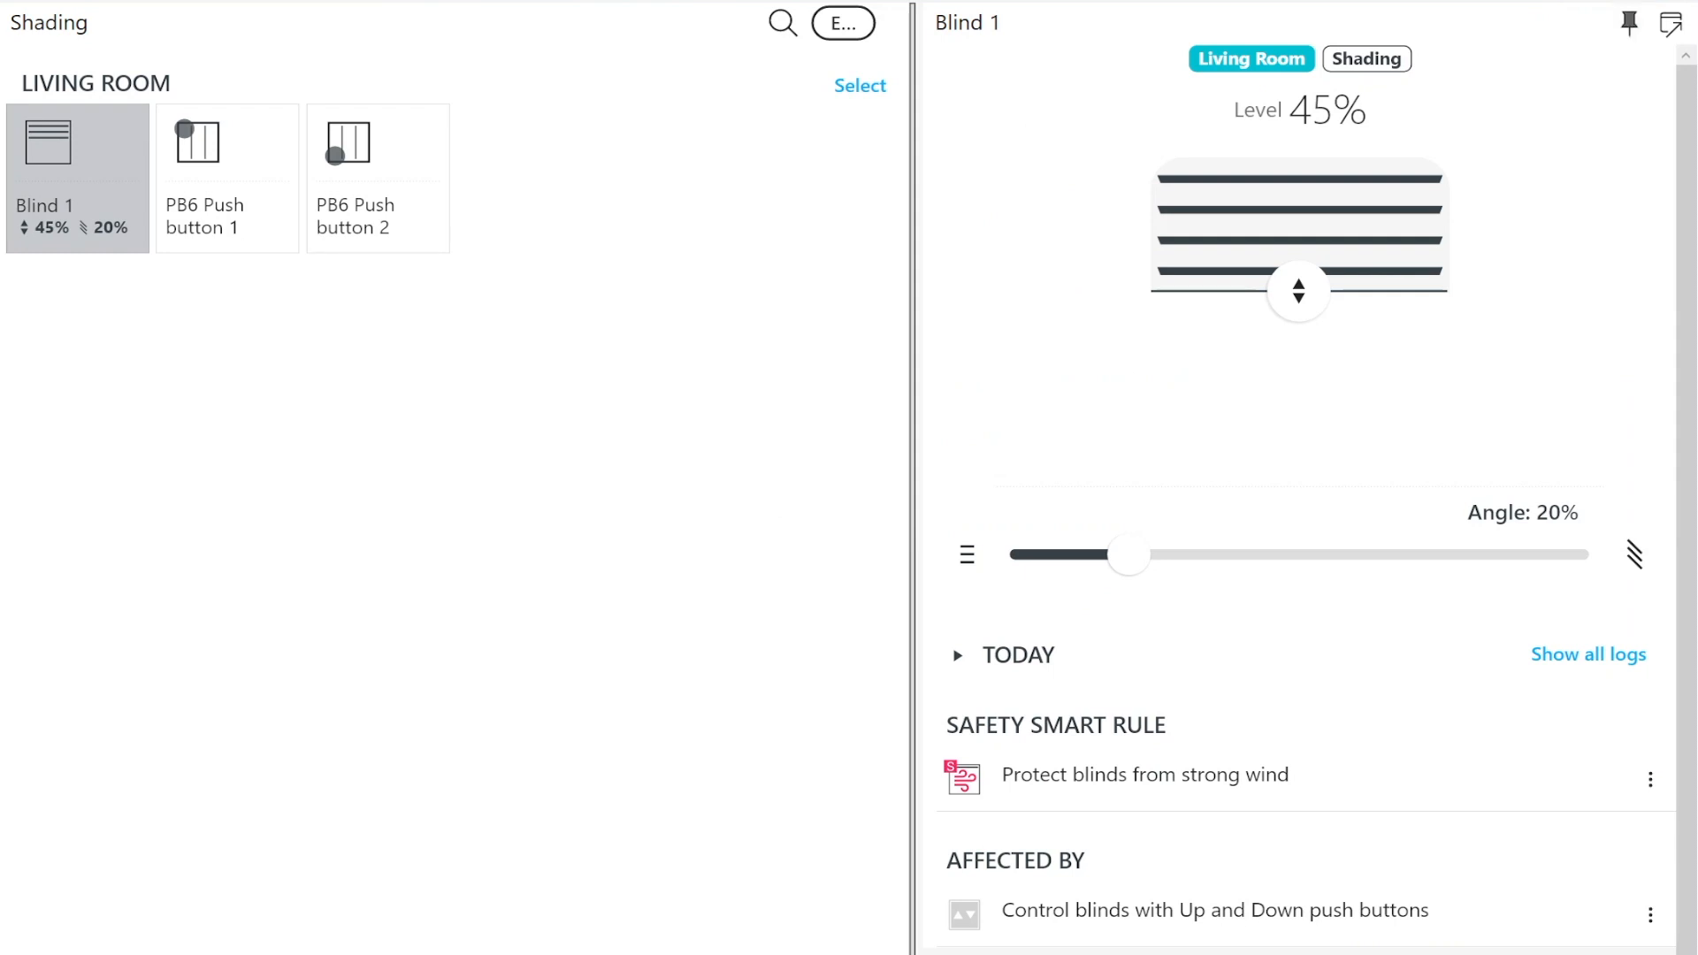
Create a Daily schedule rule for Blind 1 that starts at 06:00 and ends on sunset with a +1:00 adjustment
click(1300, 952)
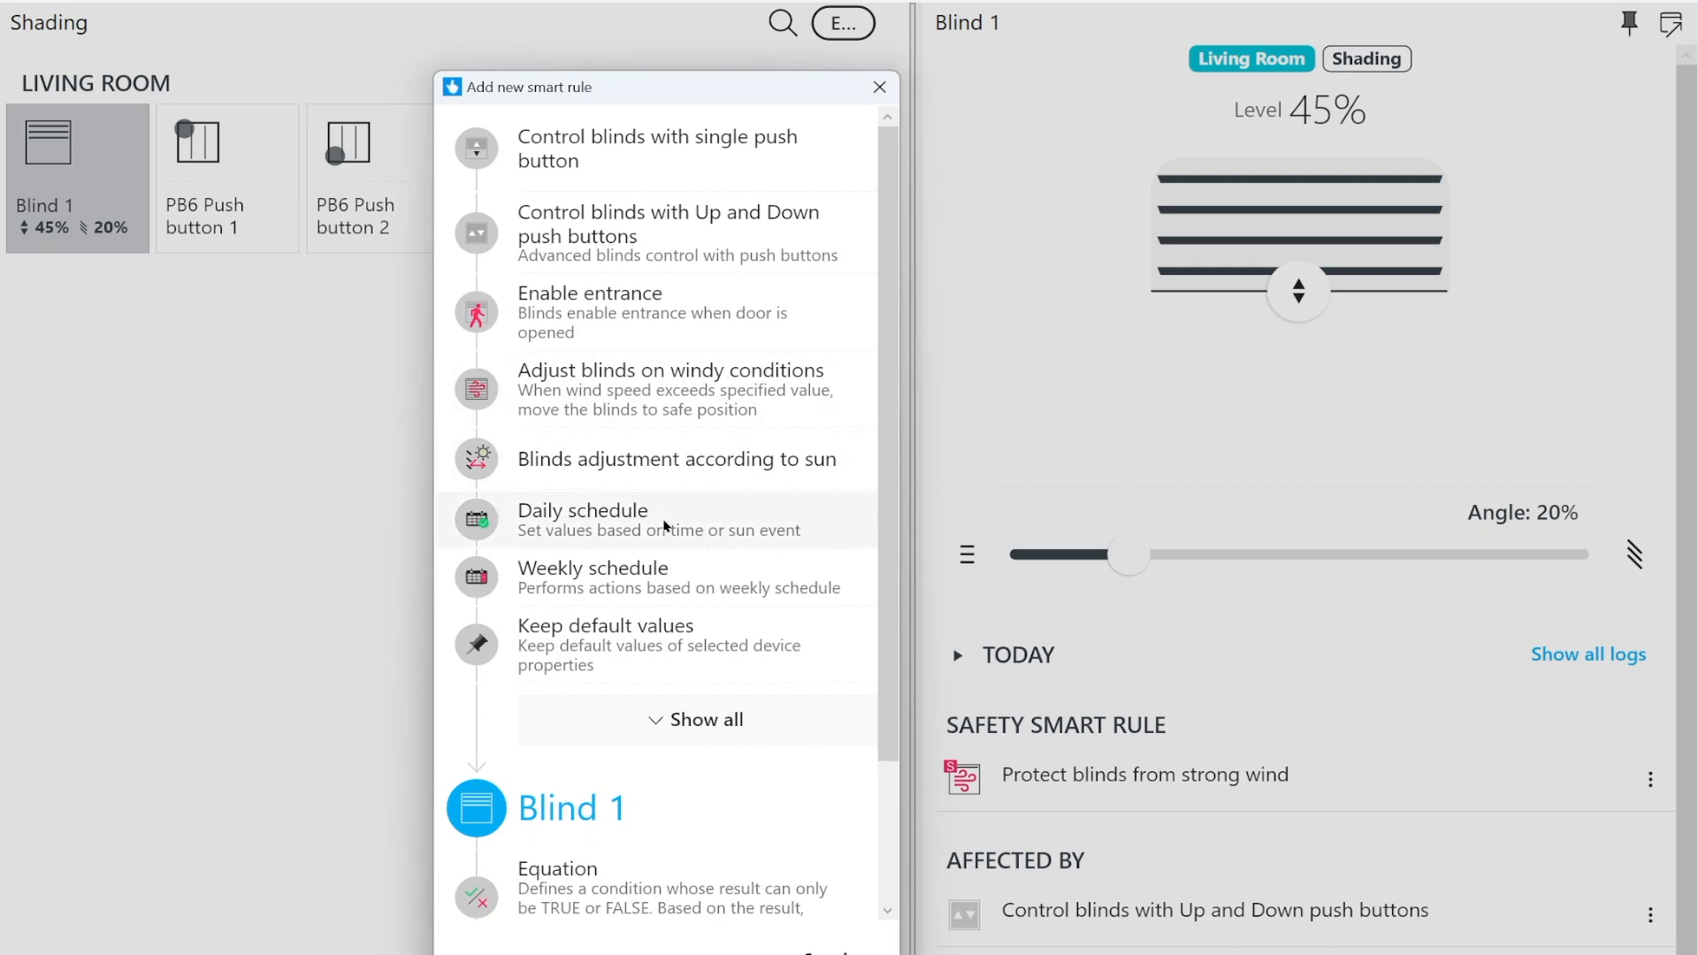
click(665, 526)
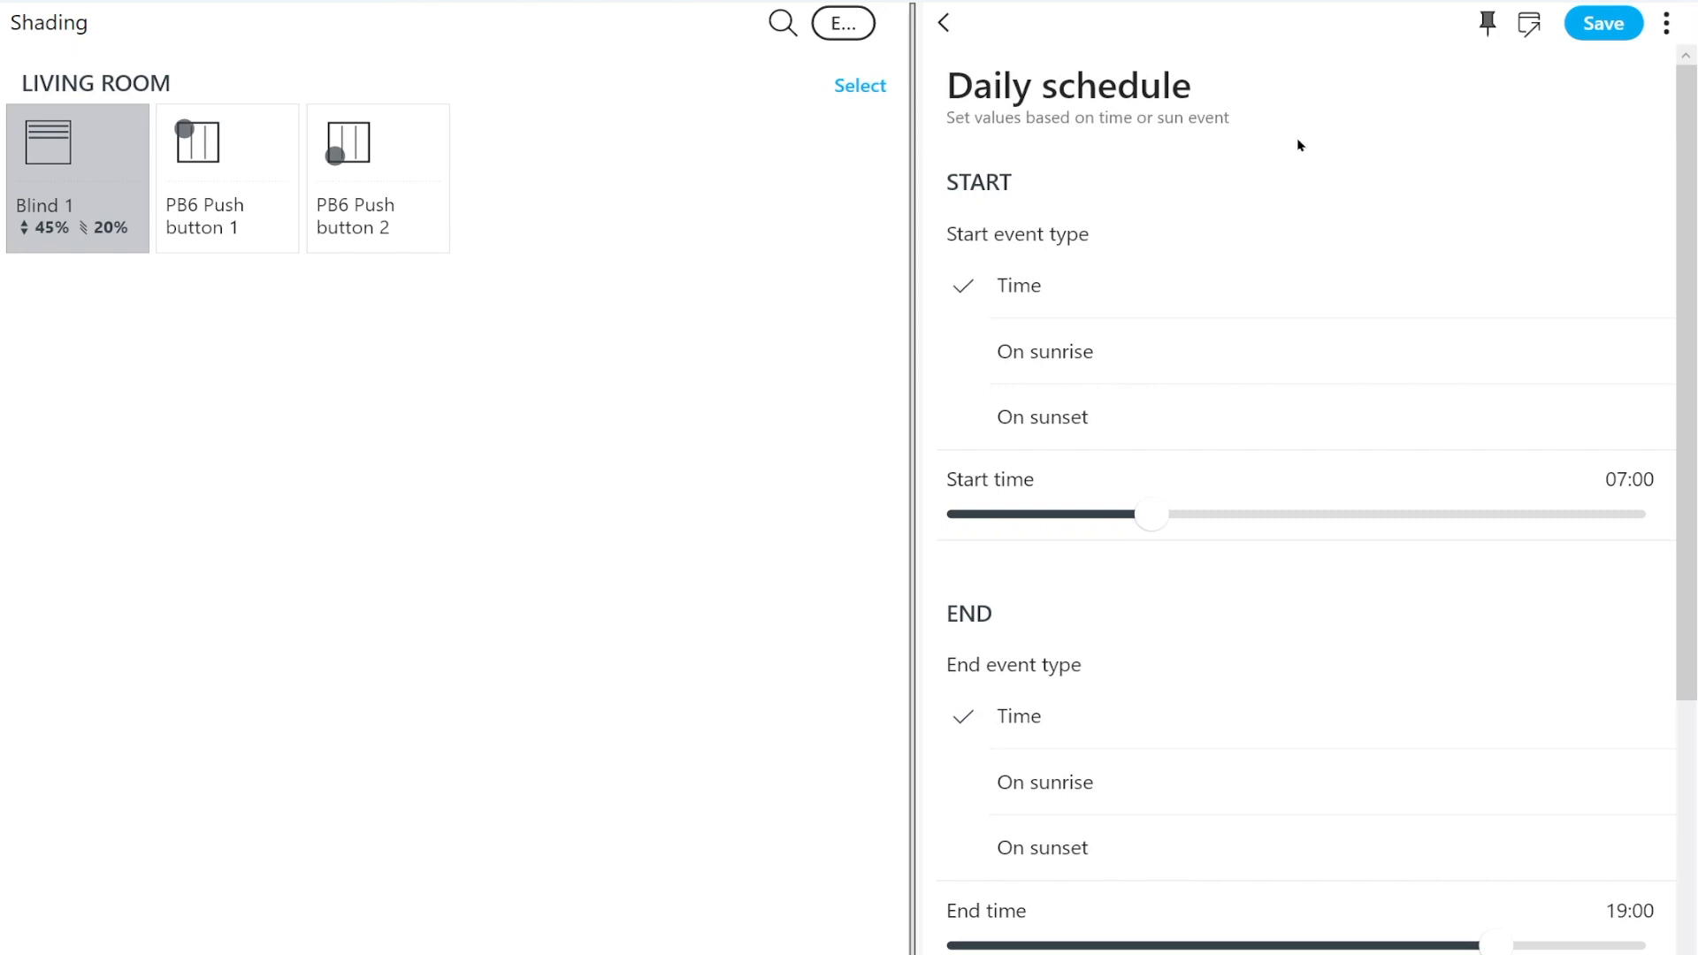
click(1165, 827)
click(1124, 517)
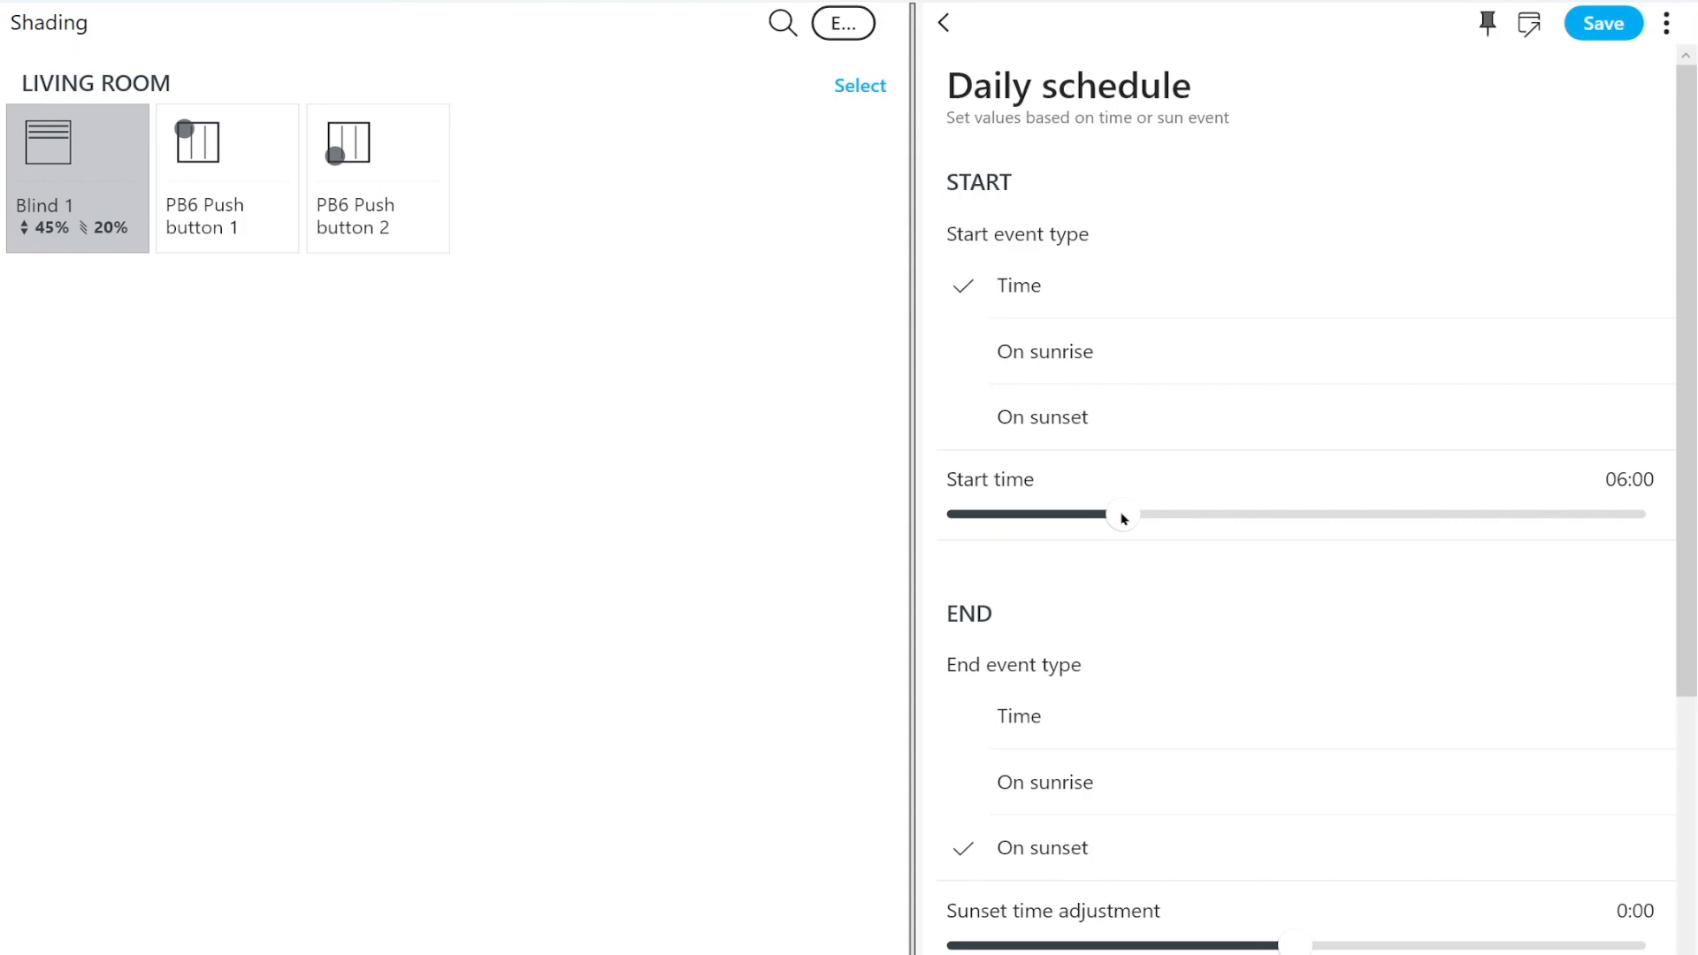
click(1437, 943)
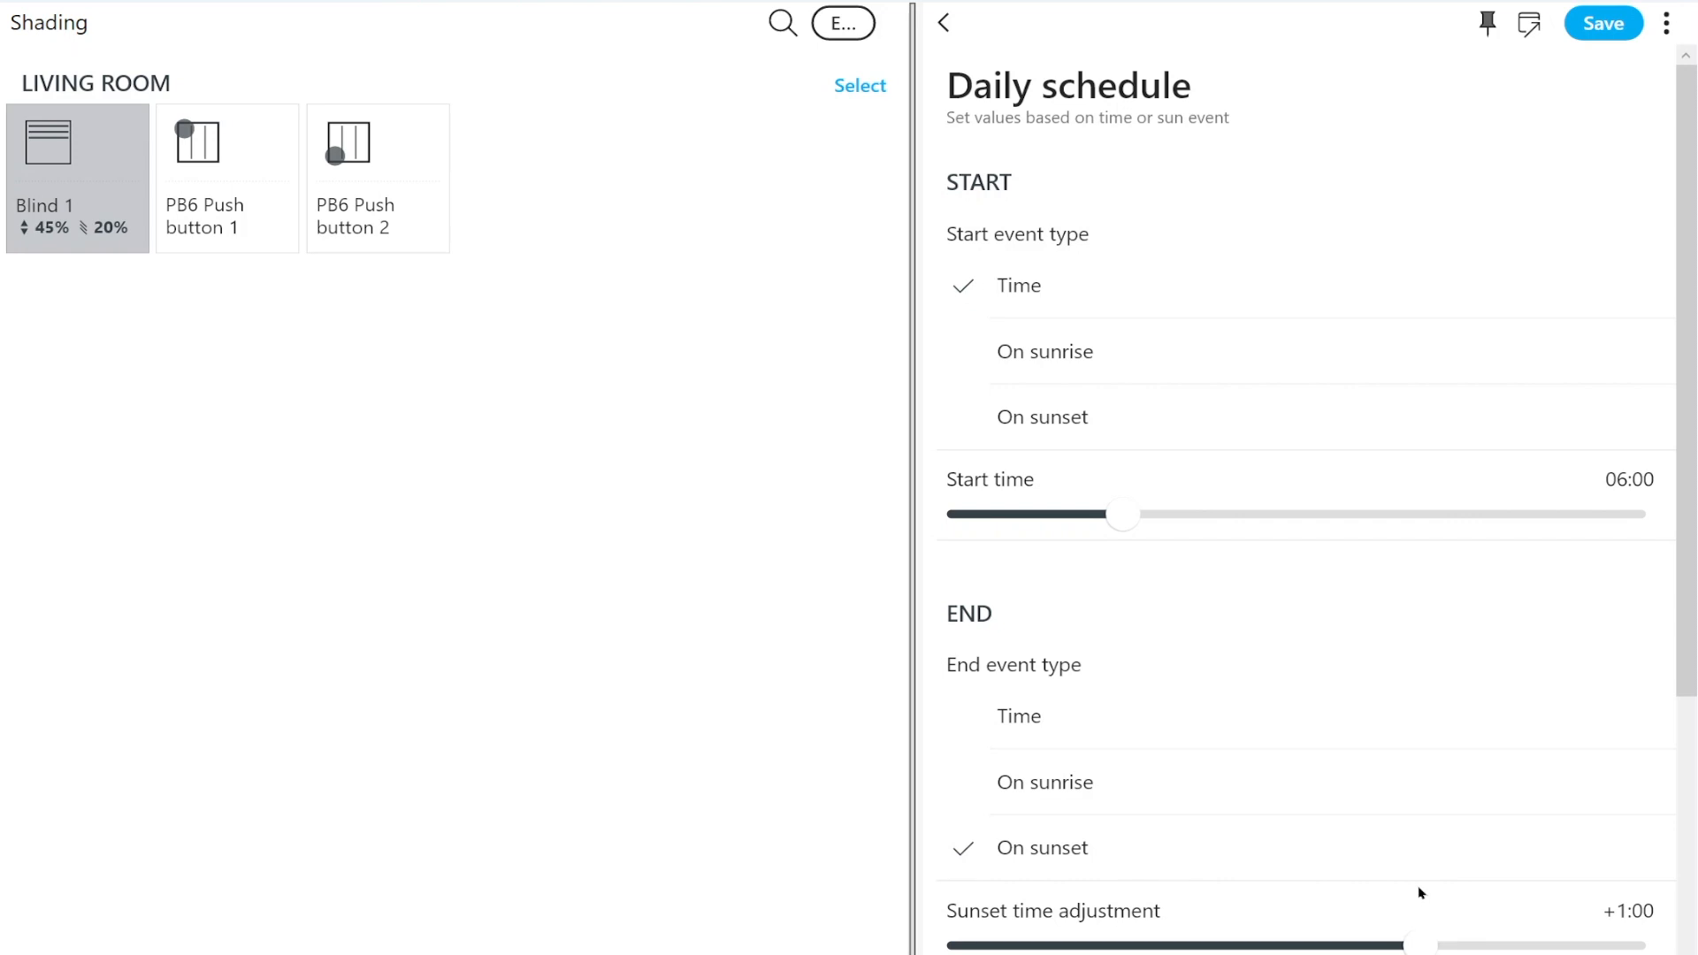
Set the in-period action of Blind 1 to a blinds level of 0%
scroll(1421, 893, down, 3)
scroll(1420, 894, down, 1)
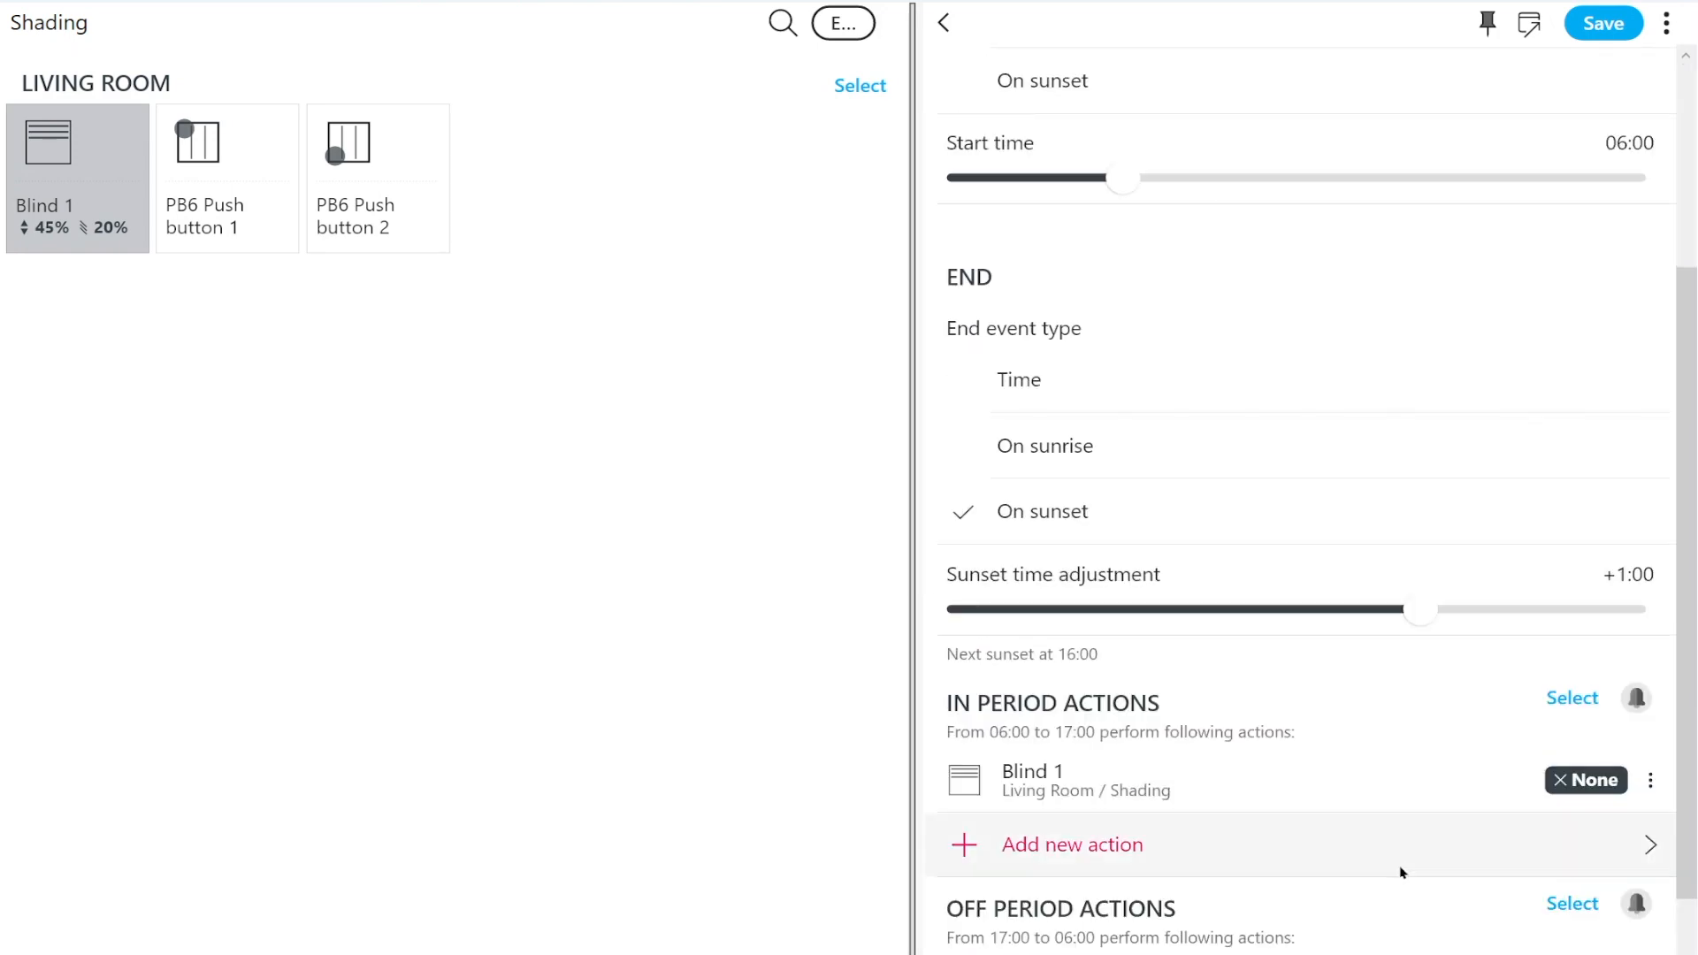
click(1263, 782)
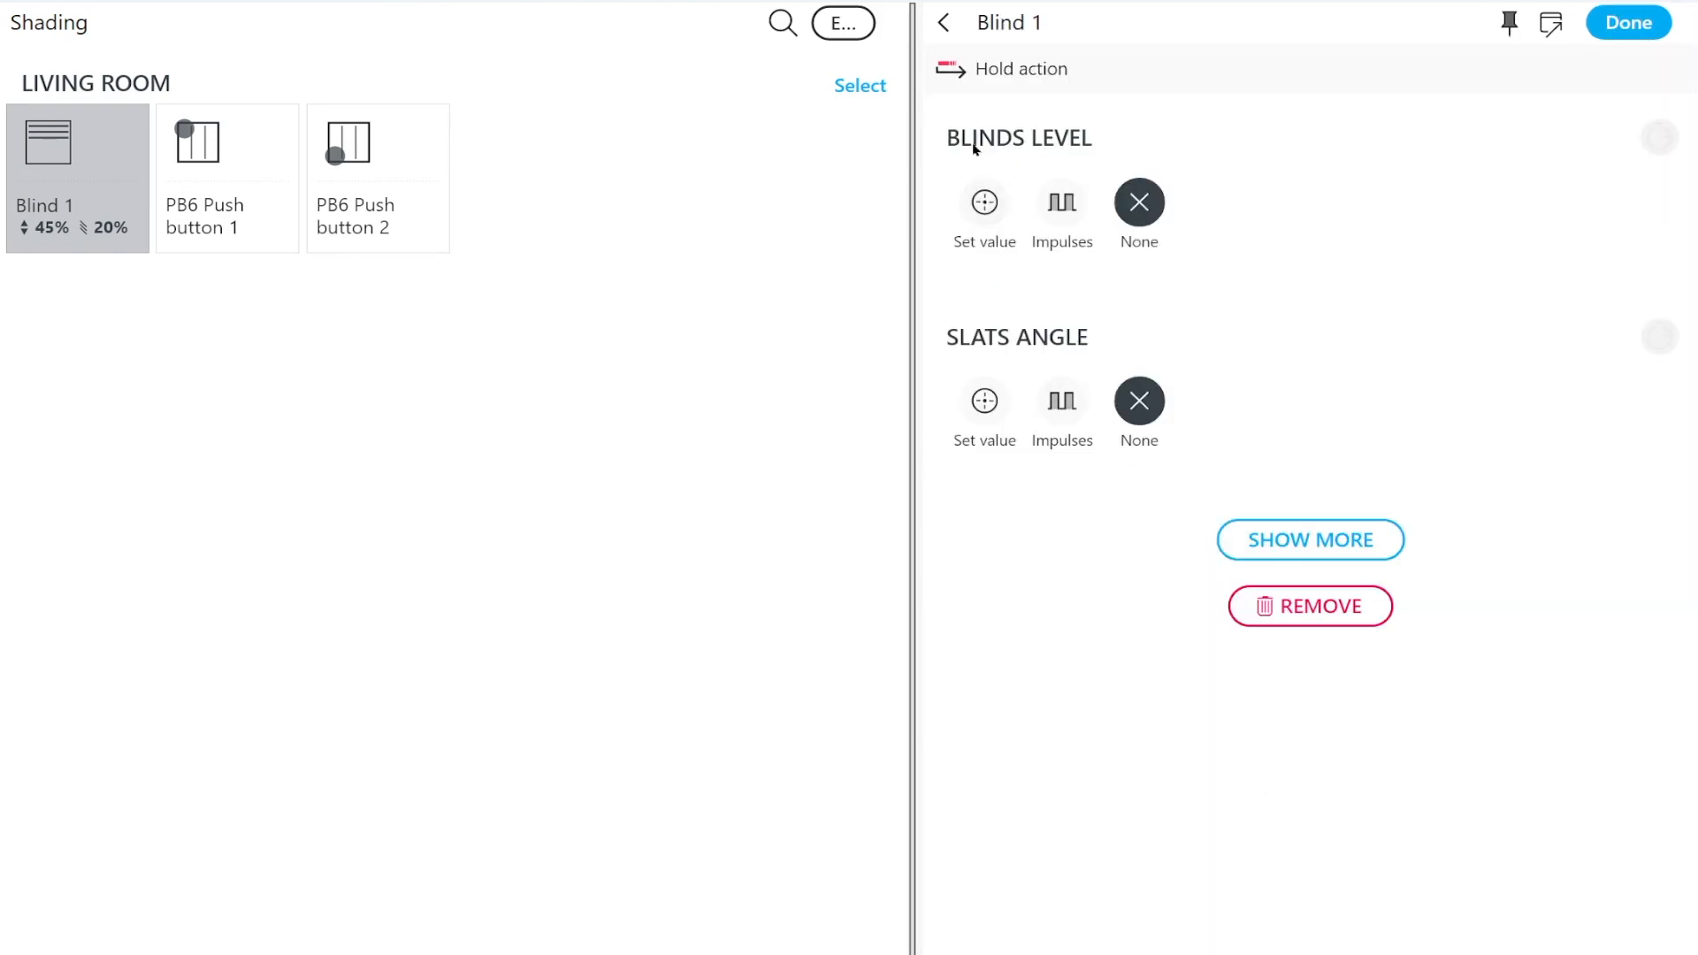
click(984, 202)
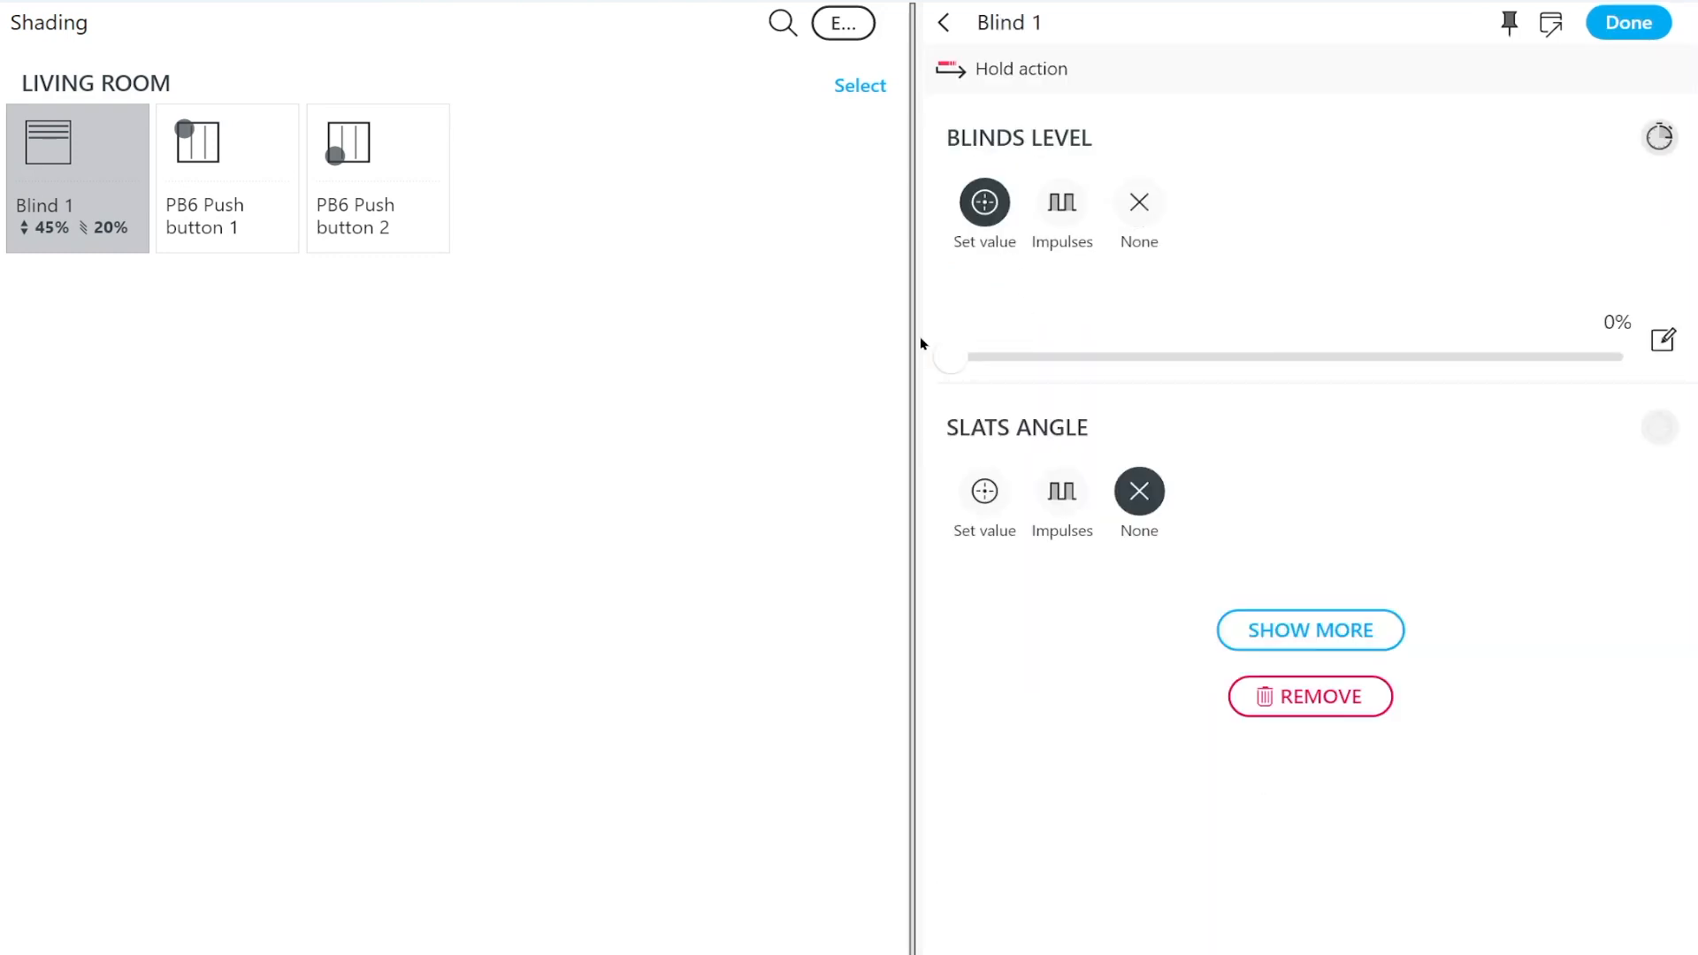
click(1632, 23)
Set the off-period action of Blind 1 to a blinds level of 100% and save the Daily schedule
scroll(1365, 698, down, 6)
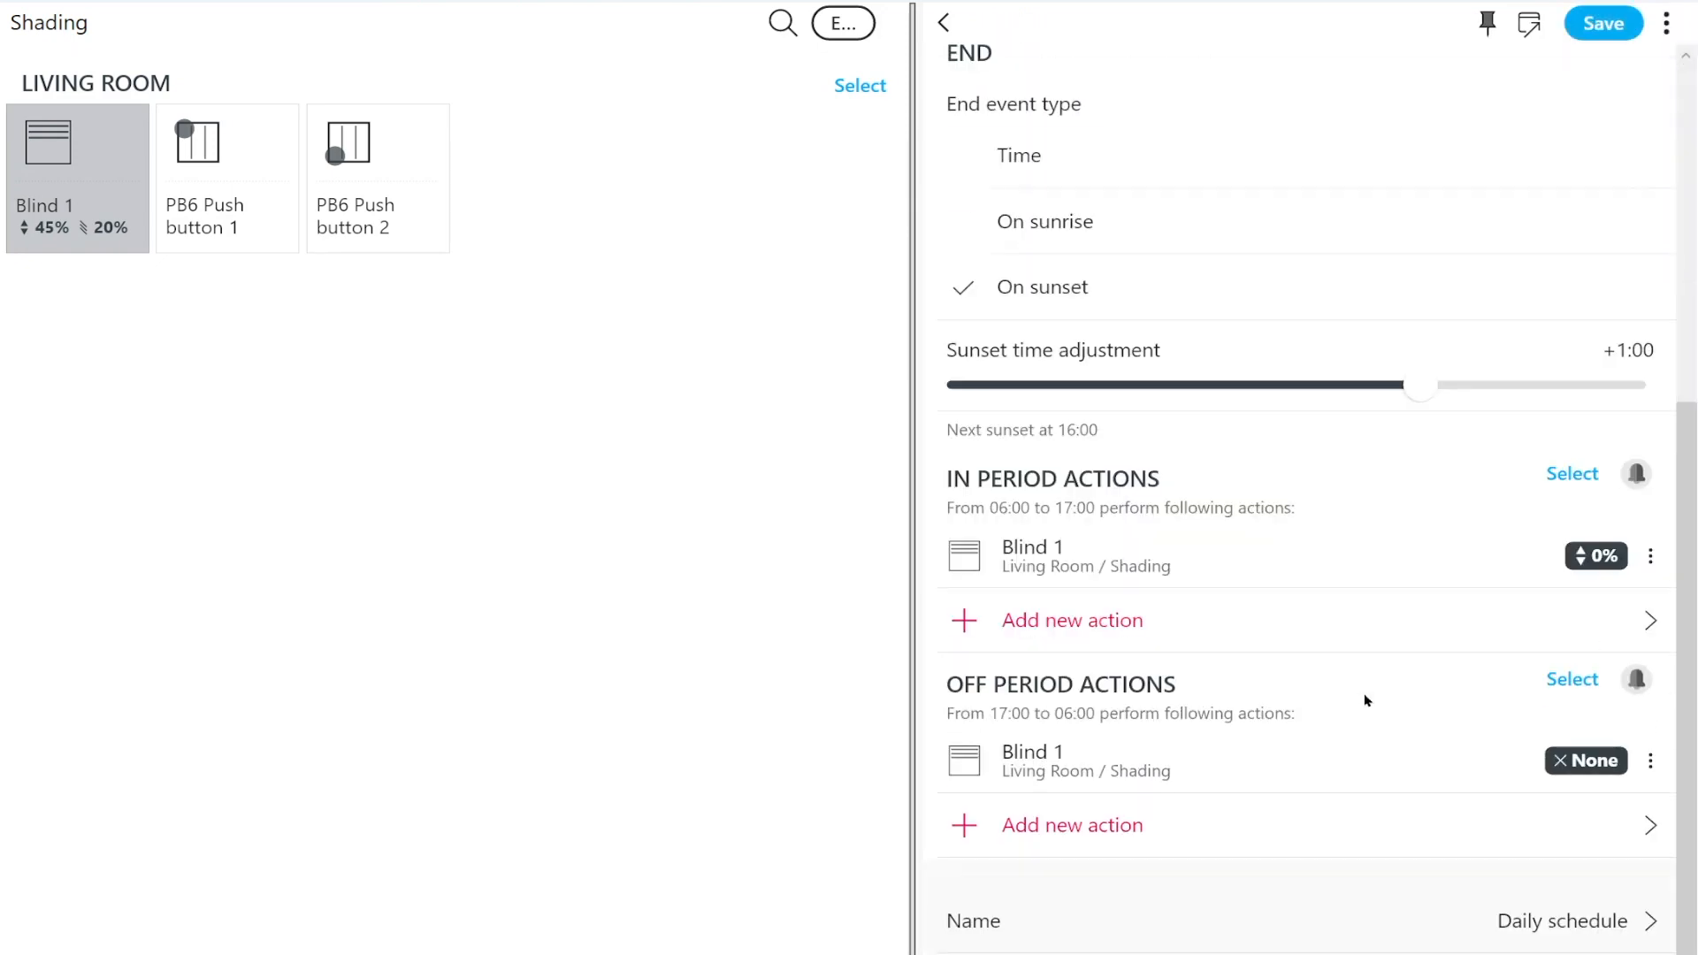
click(1251, 773)
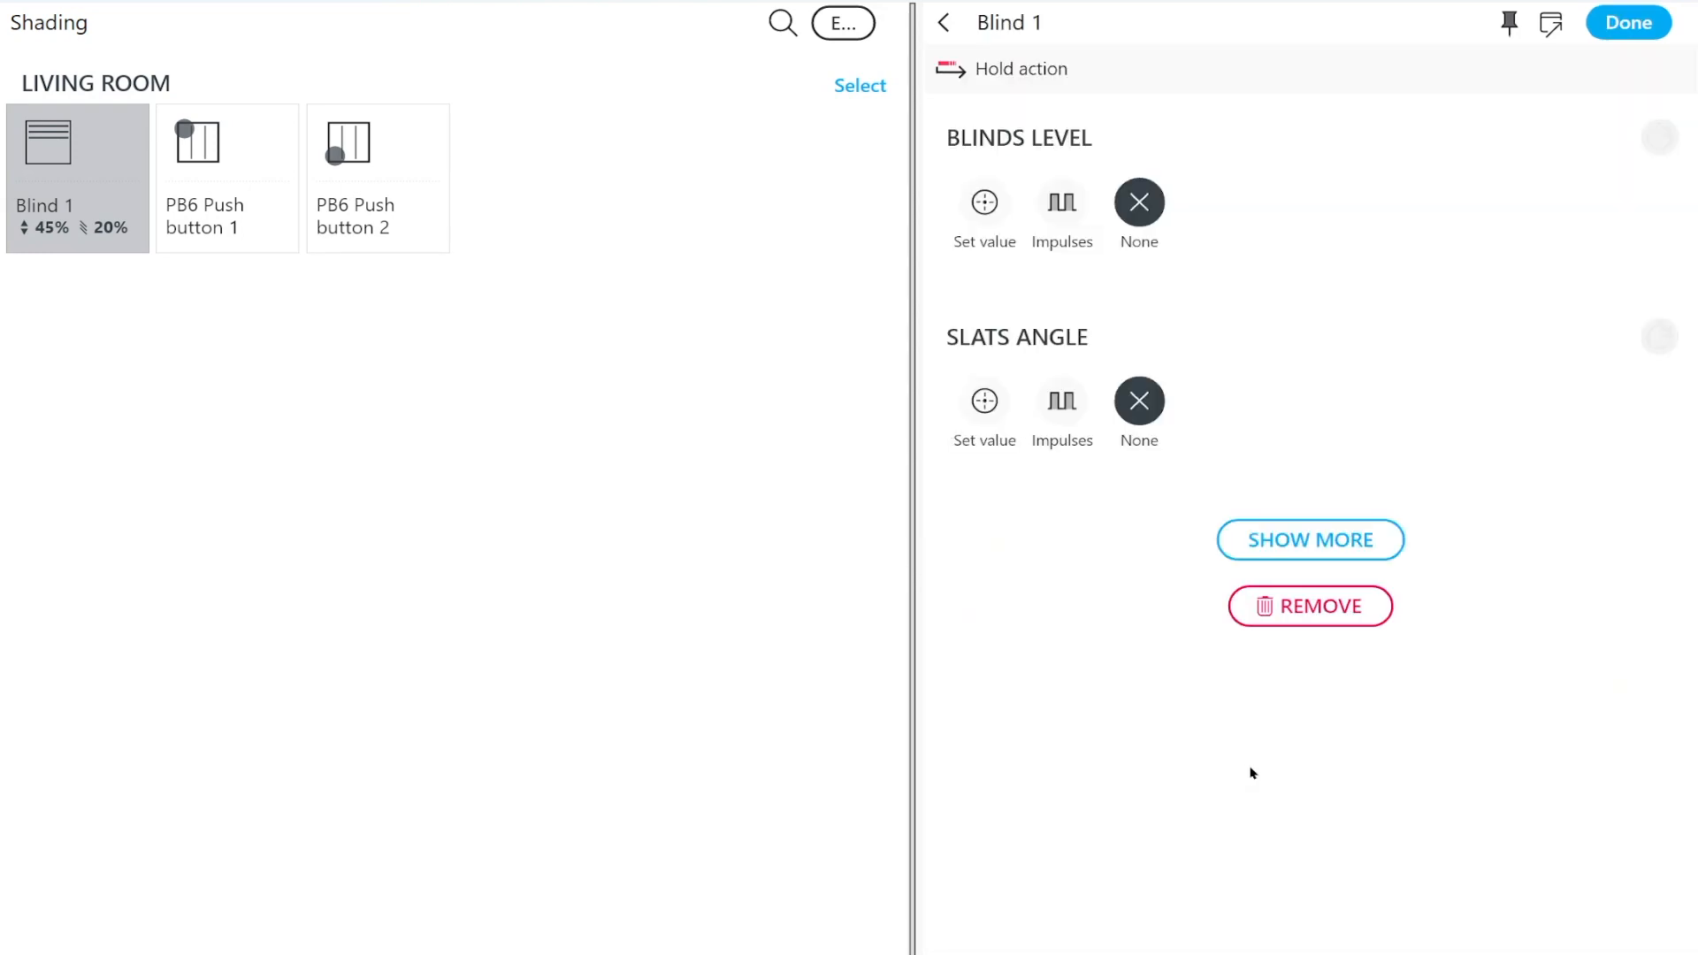
click(974, 212)
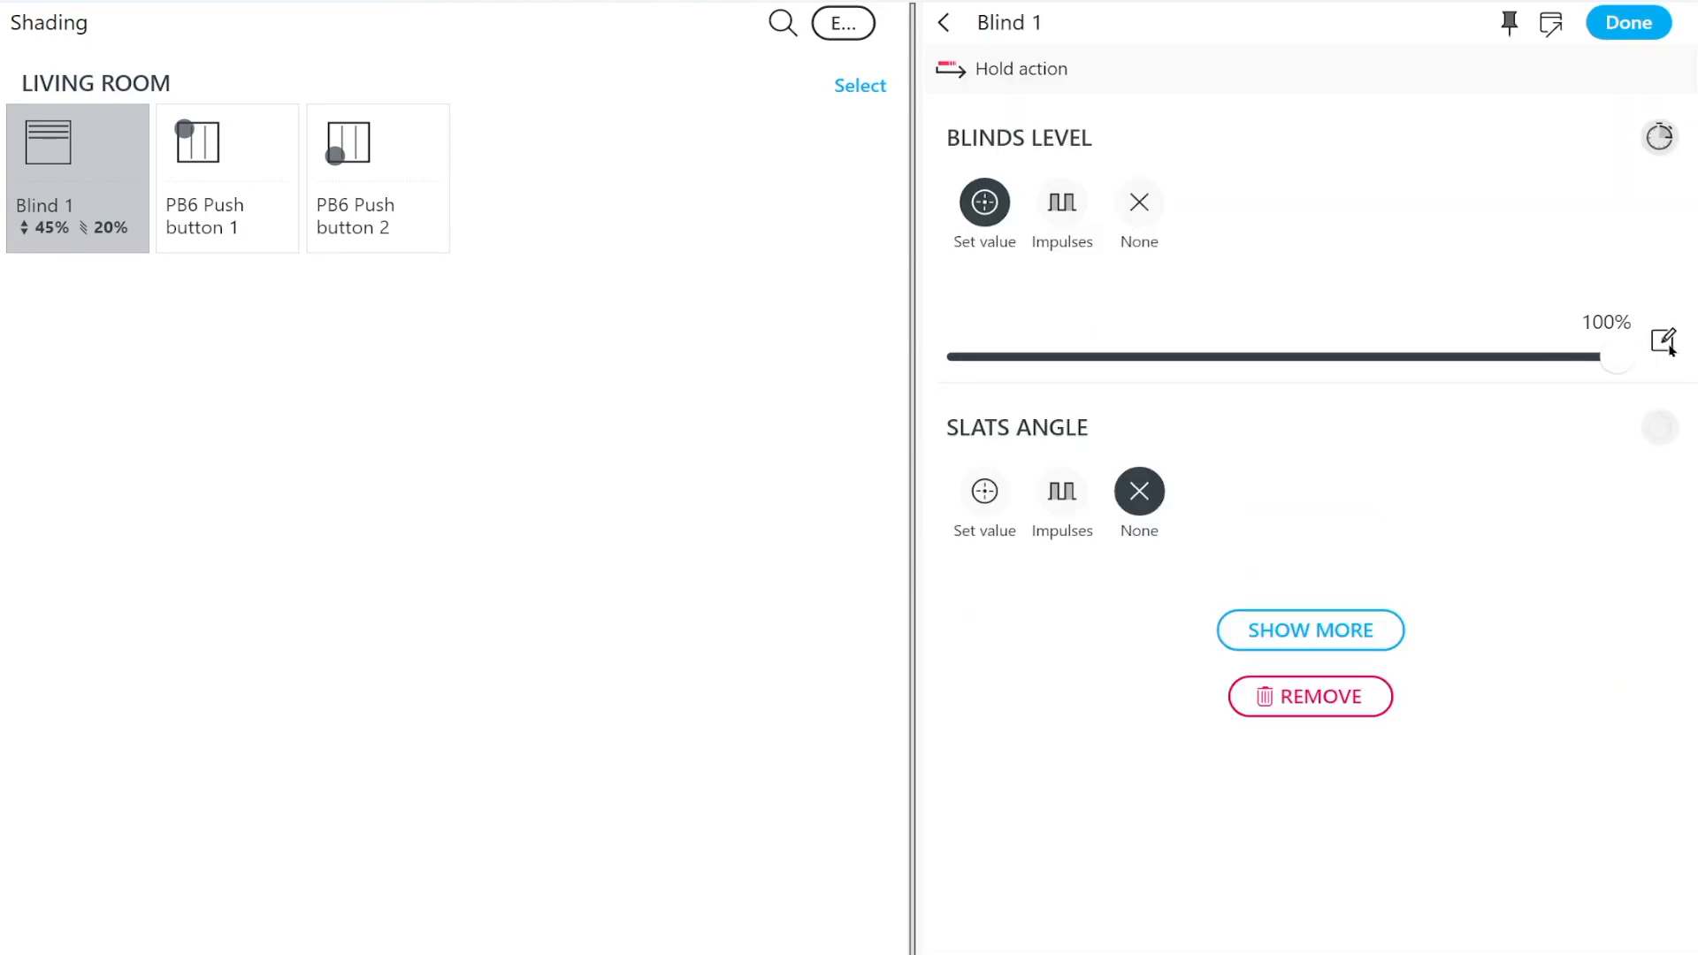
click(1624, 25)
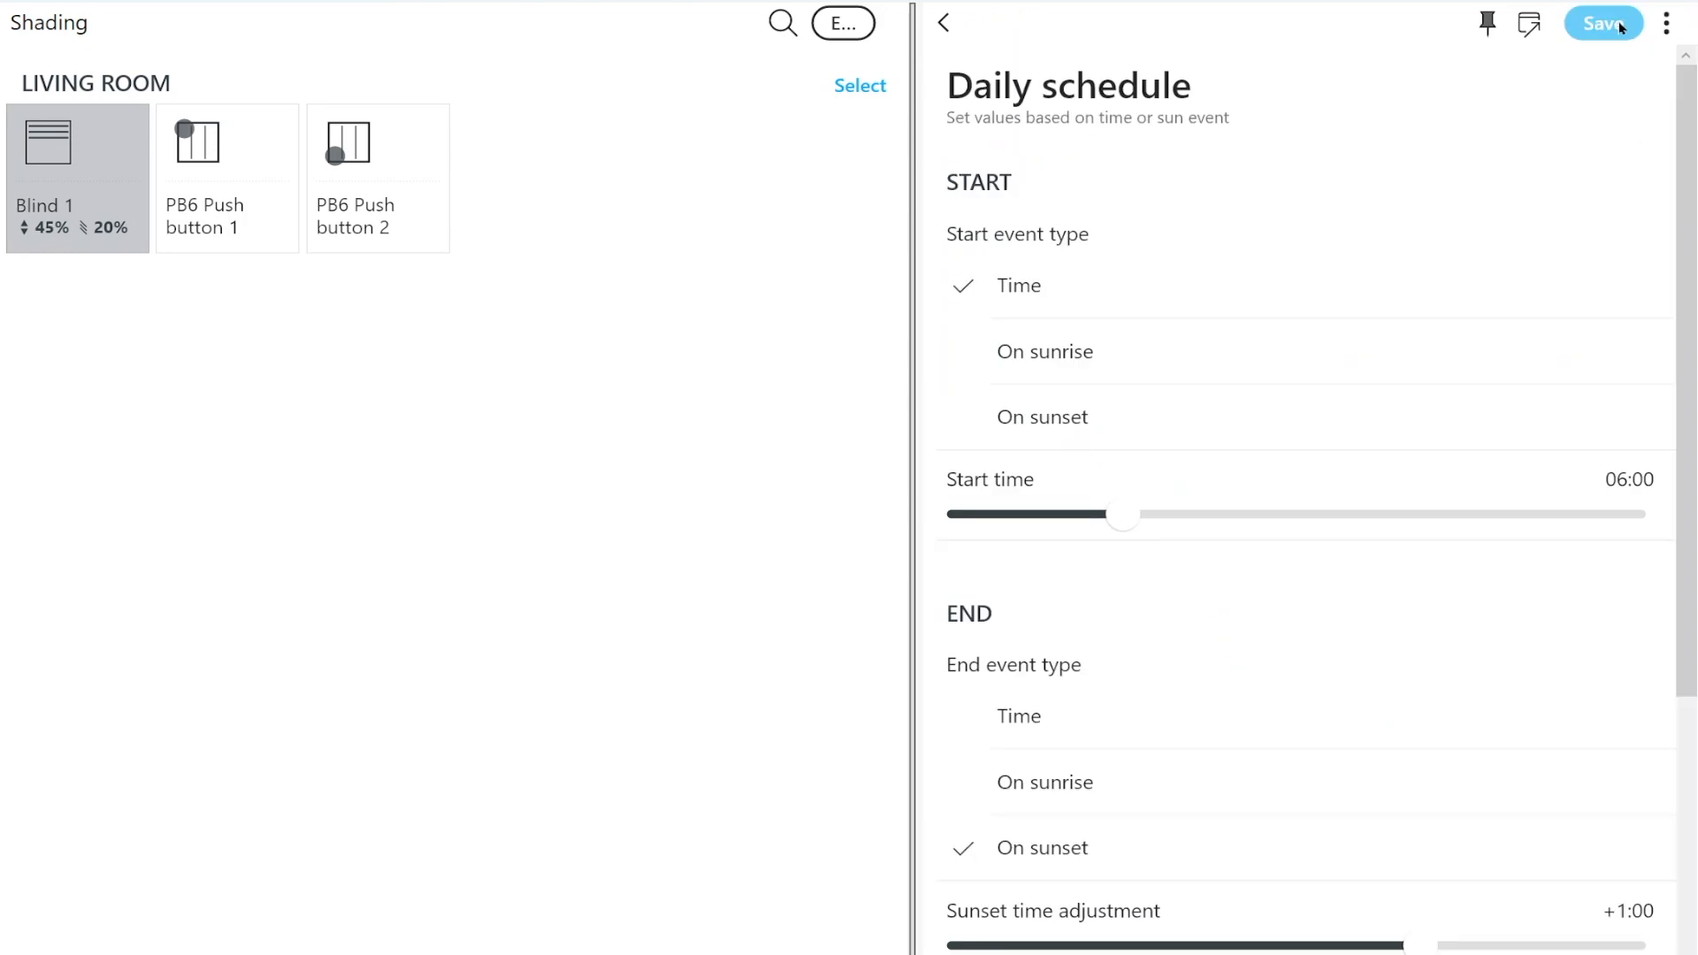
click(1622, 27)
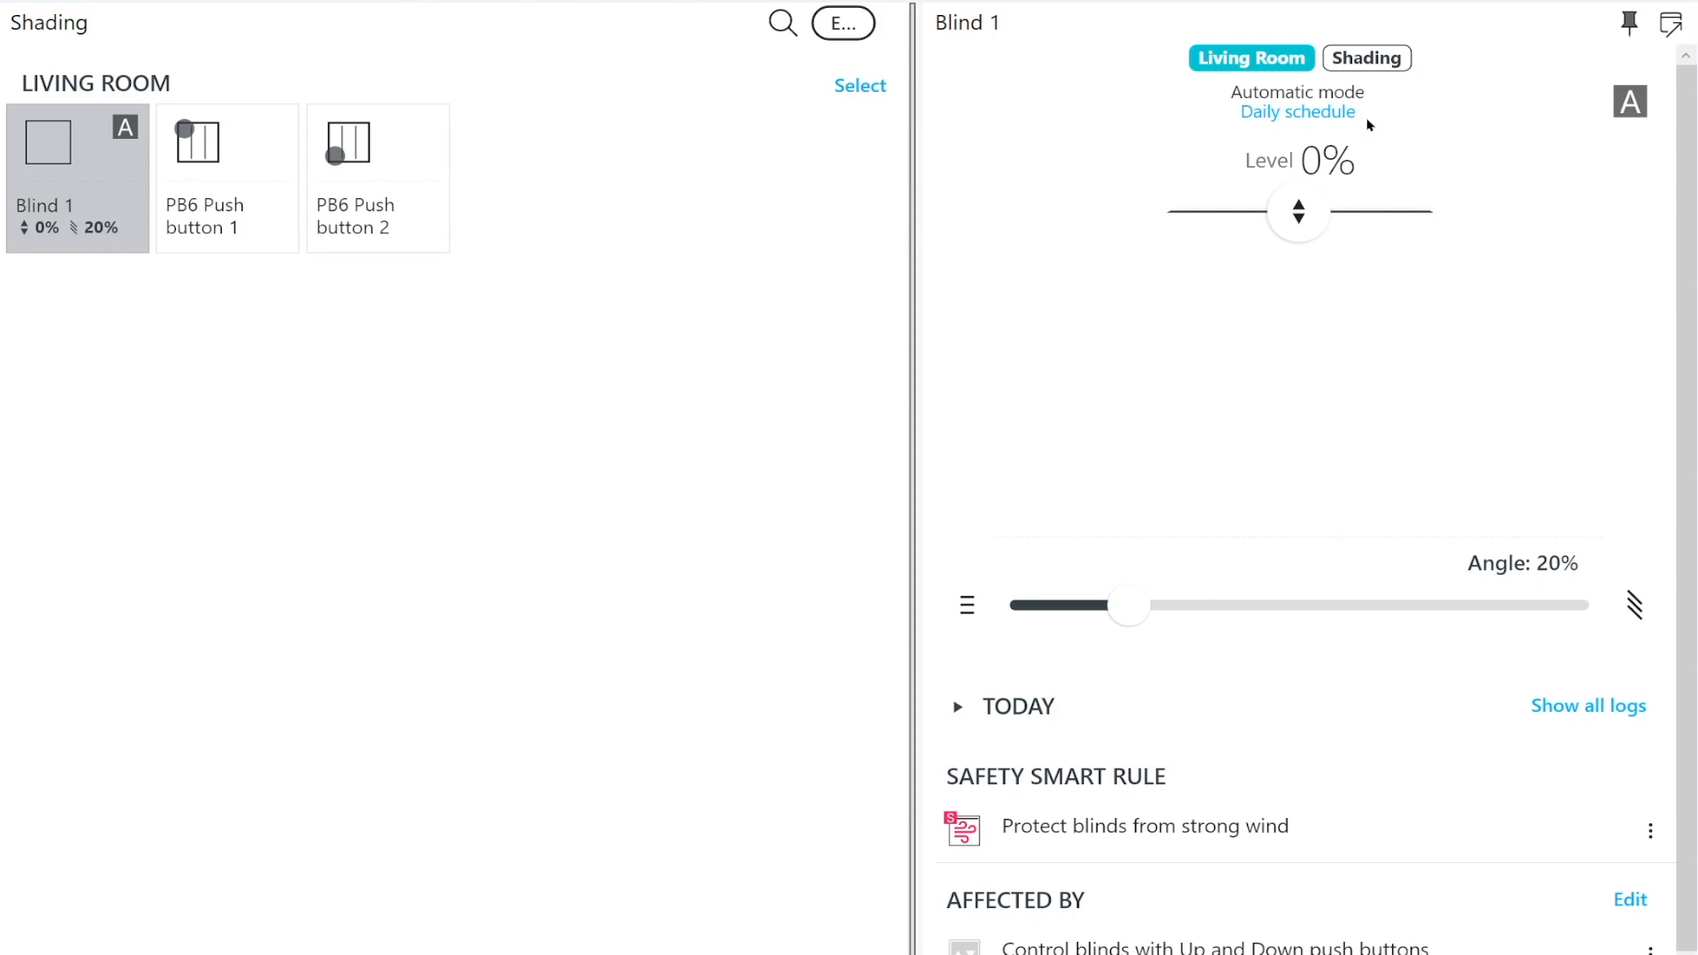
Check the smart rules affecting Blind 1 and manually lower the blind to level 51%
scroll(1417, 321, down, 2)
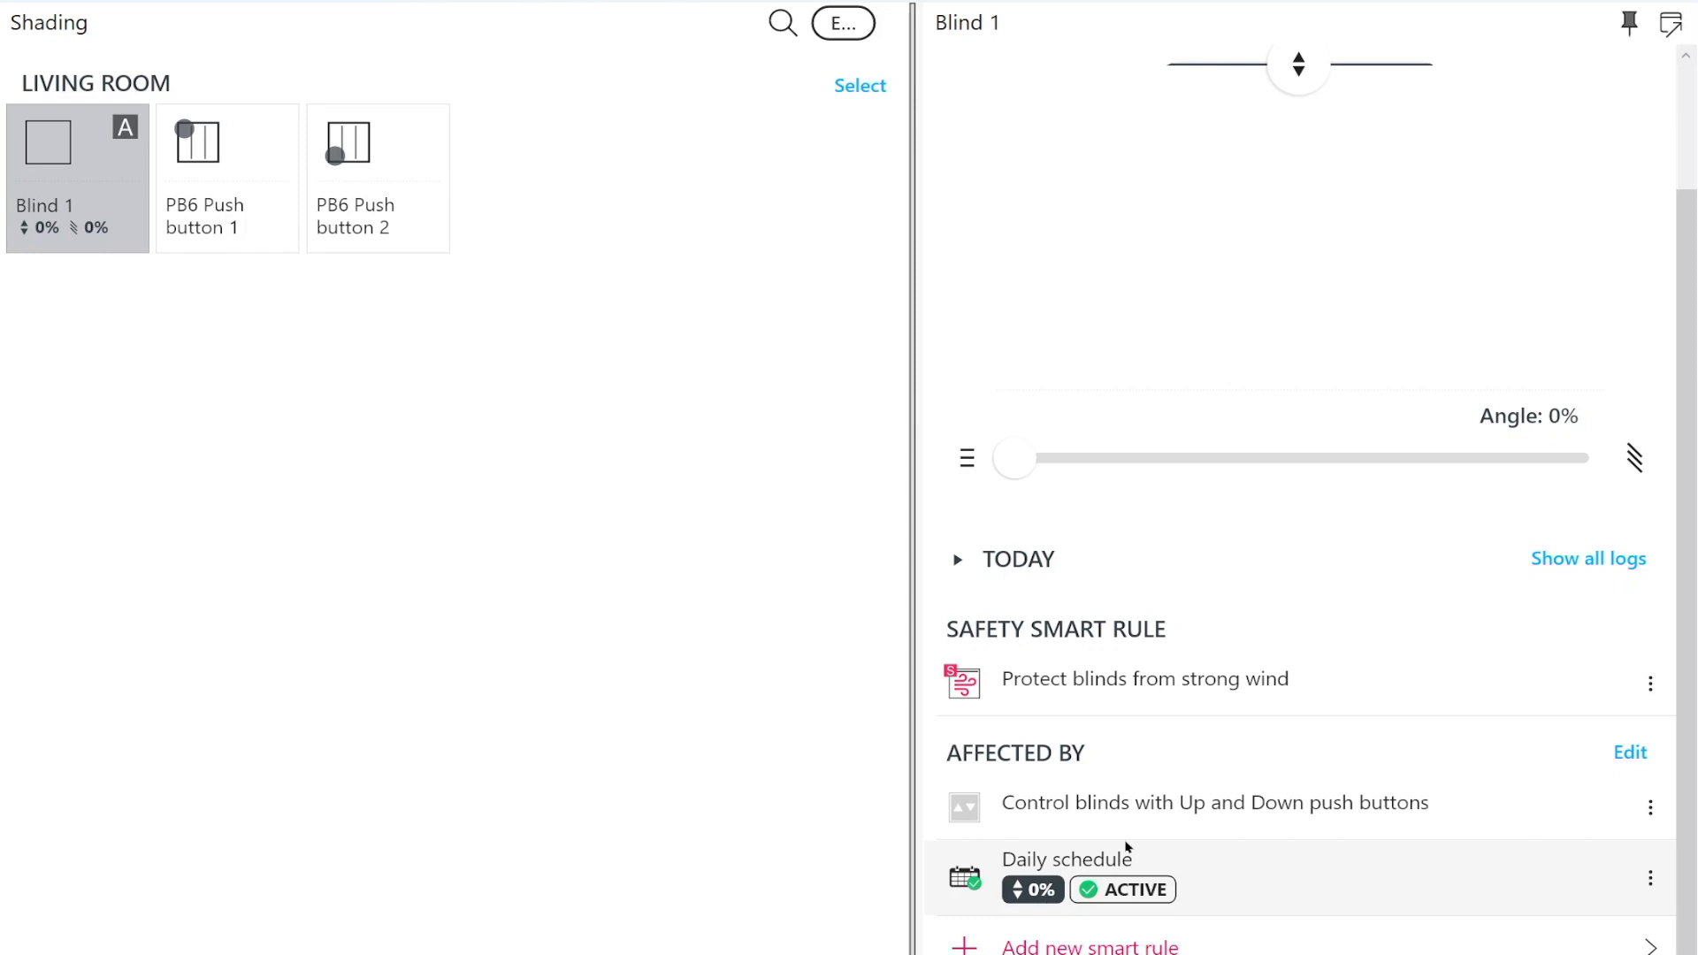
scroll(1309, 746, up, 2)
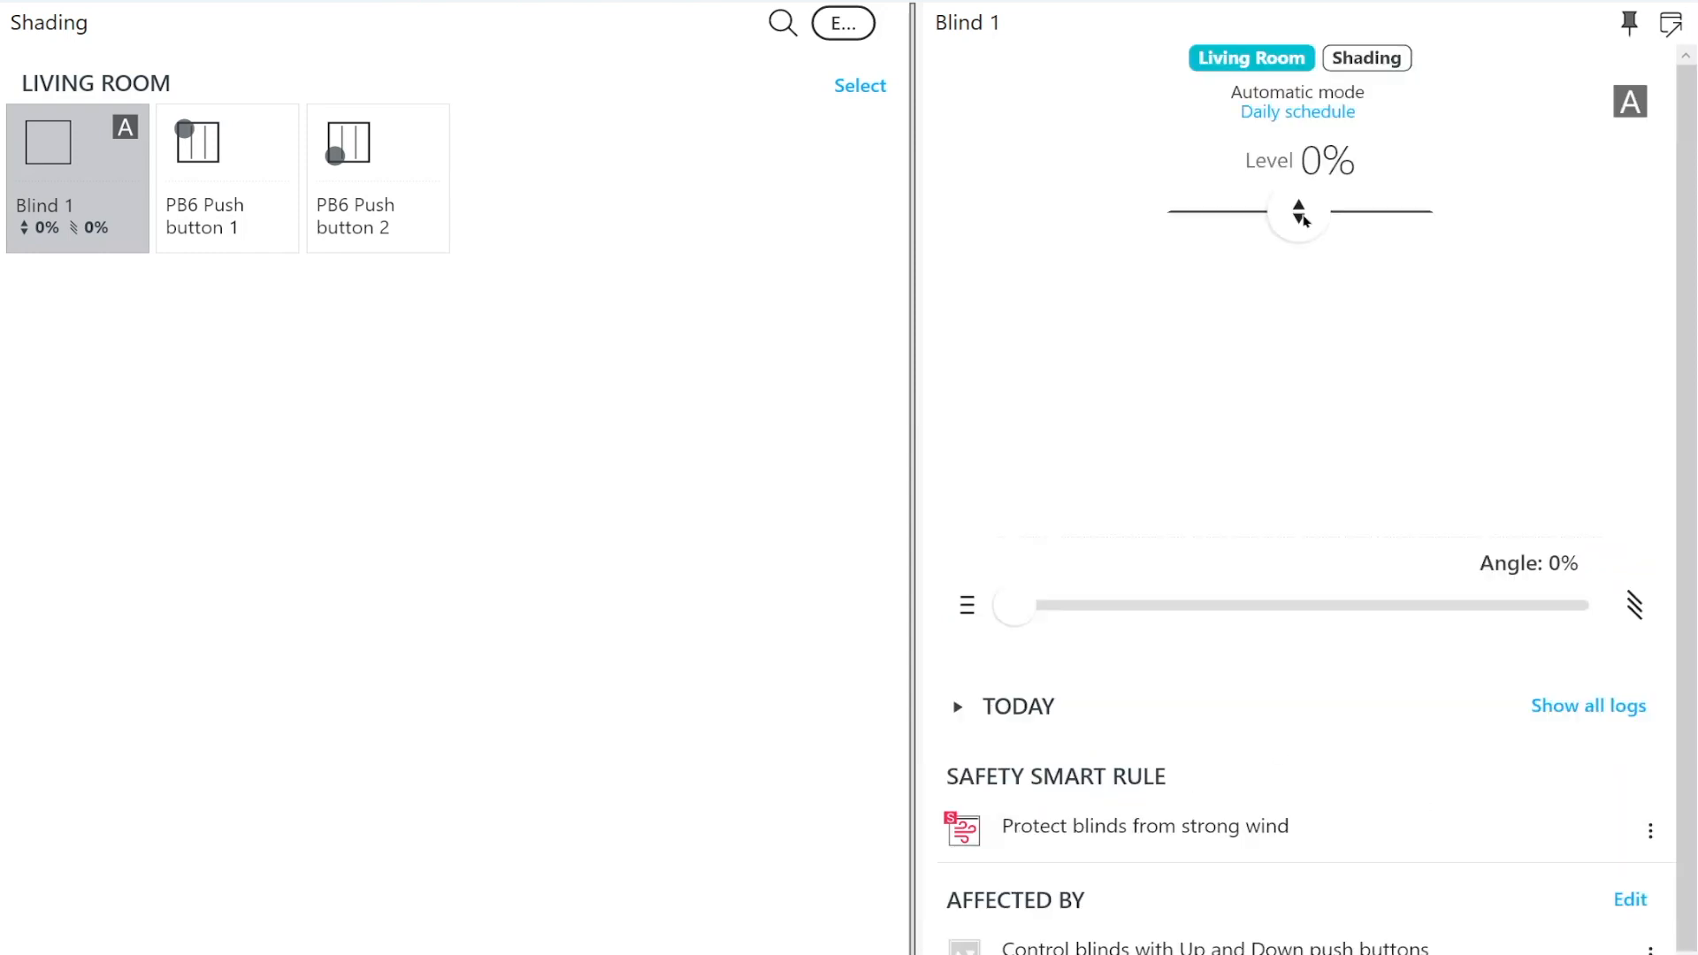
drag(1304, 216, 1306, 278)
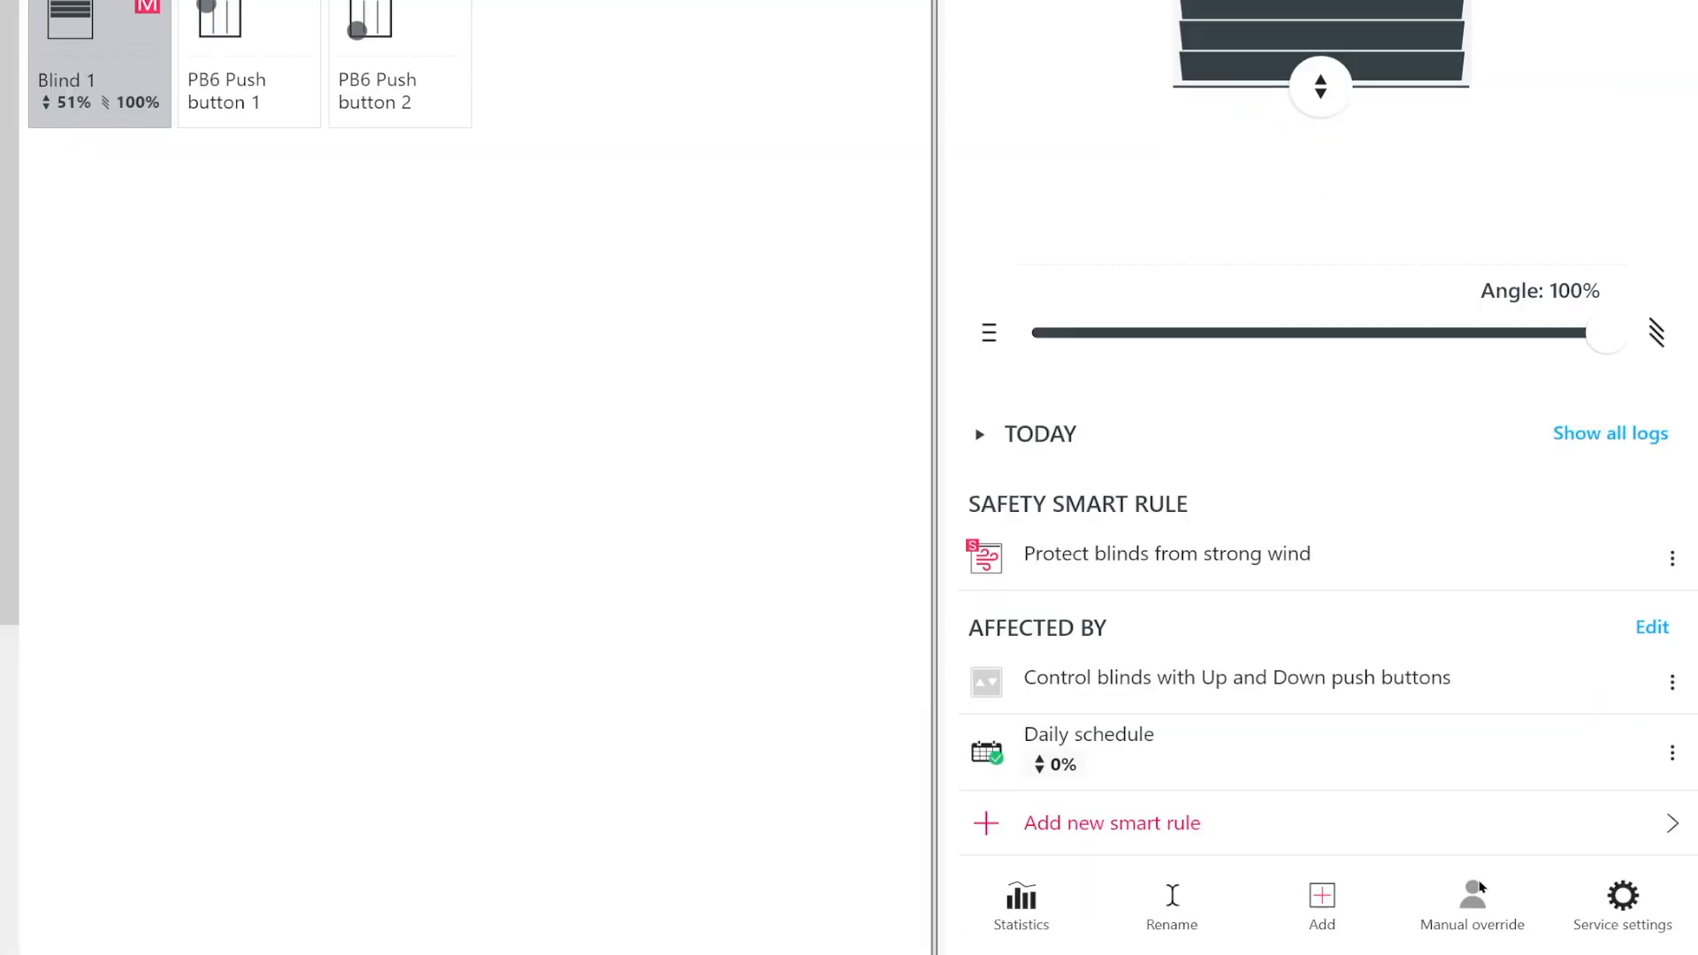
Keep the manual override option "Keep manual mode until next automatic change" and return Blind 1 to automatic mode
click(1475, 896)
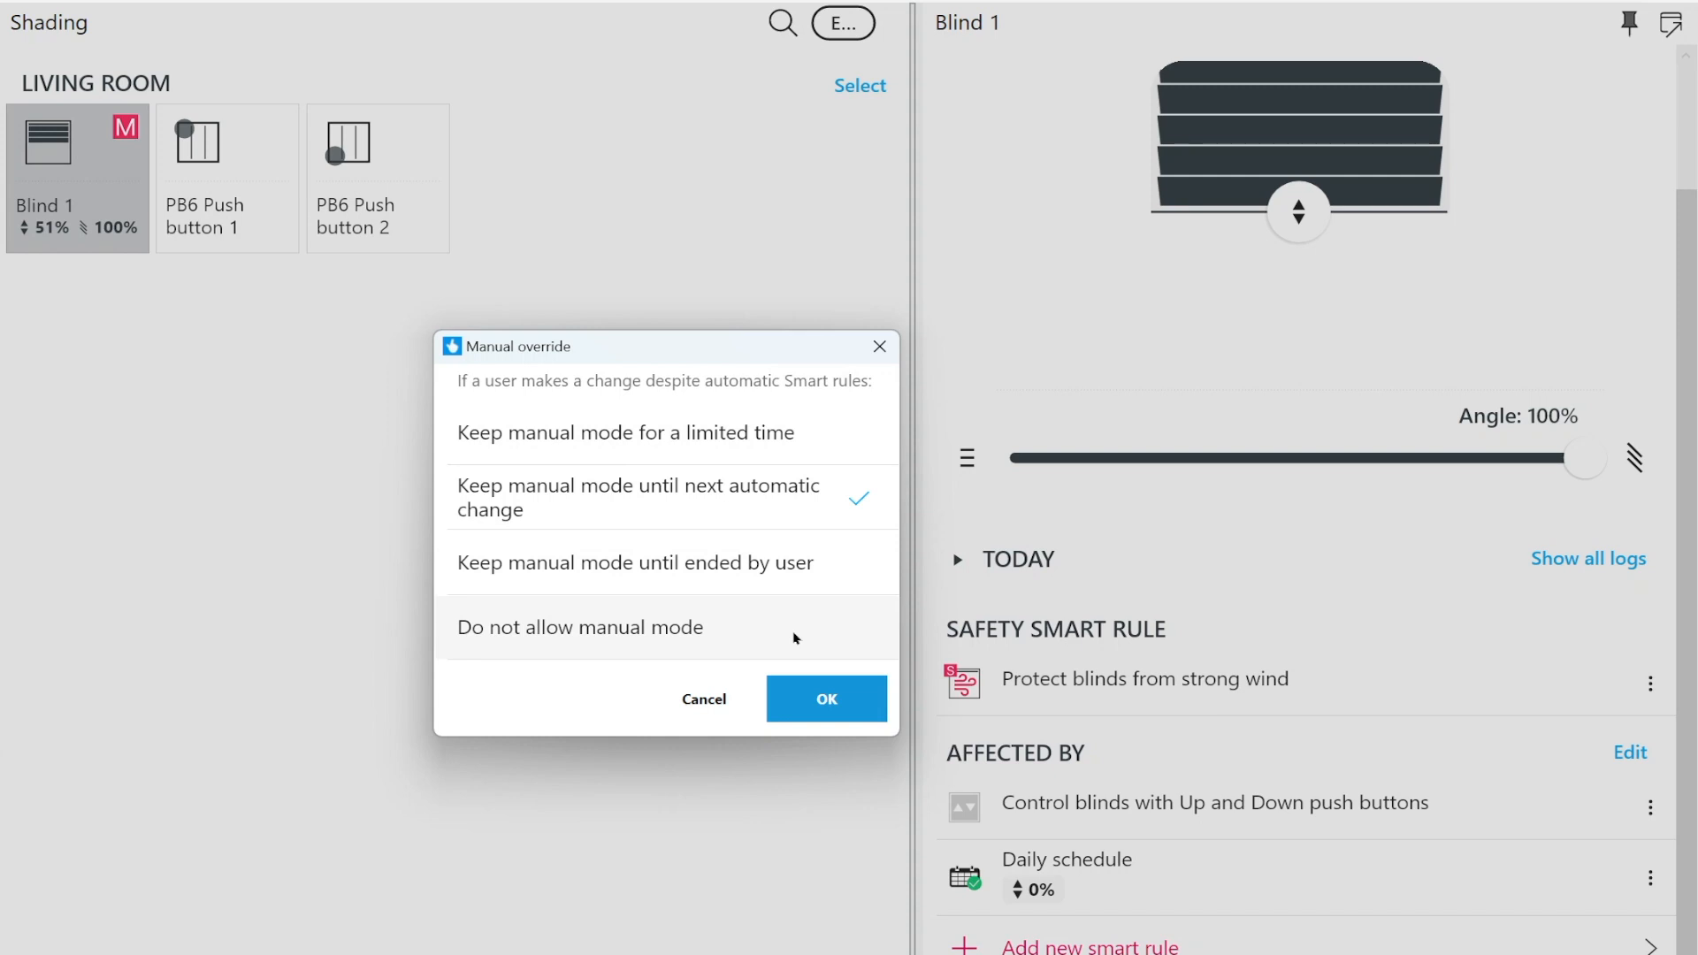
click(802, 687)
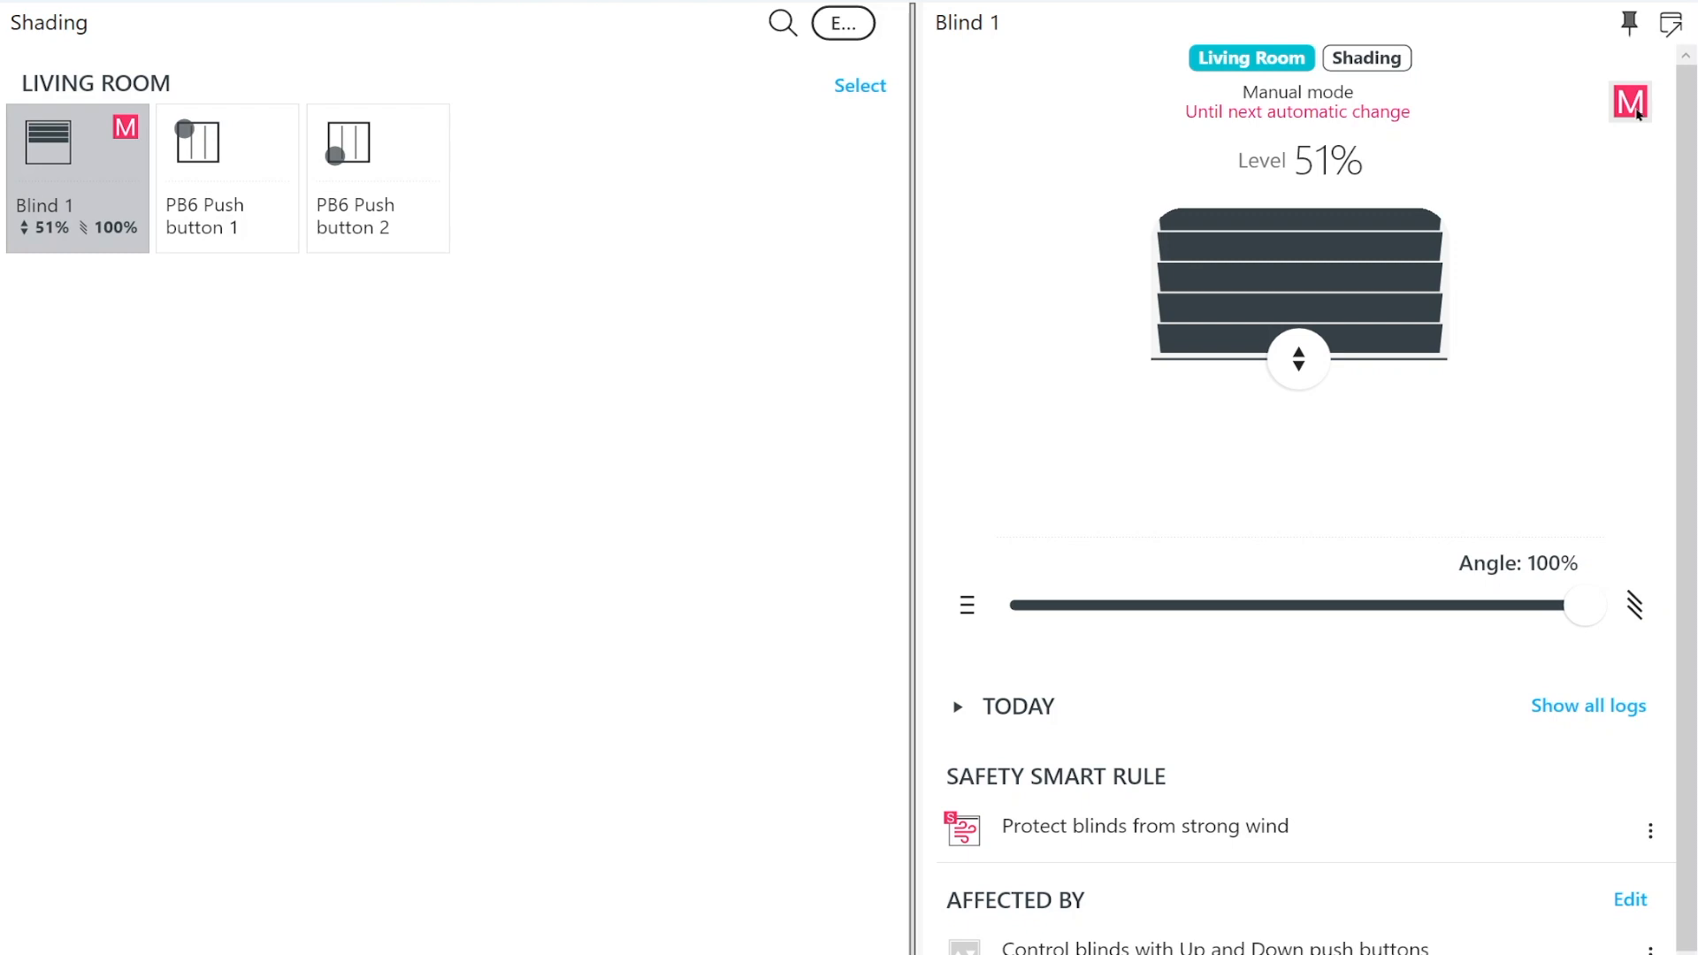
click(1632, 103)
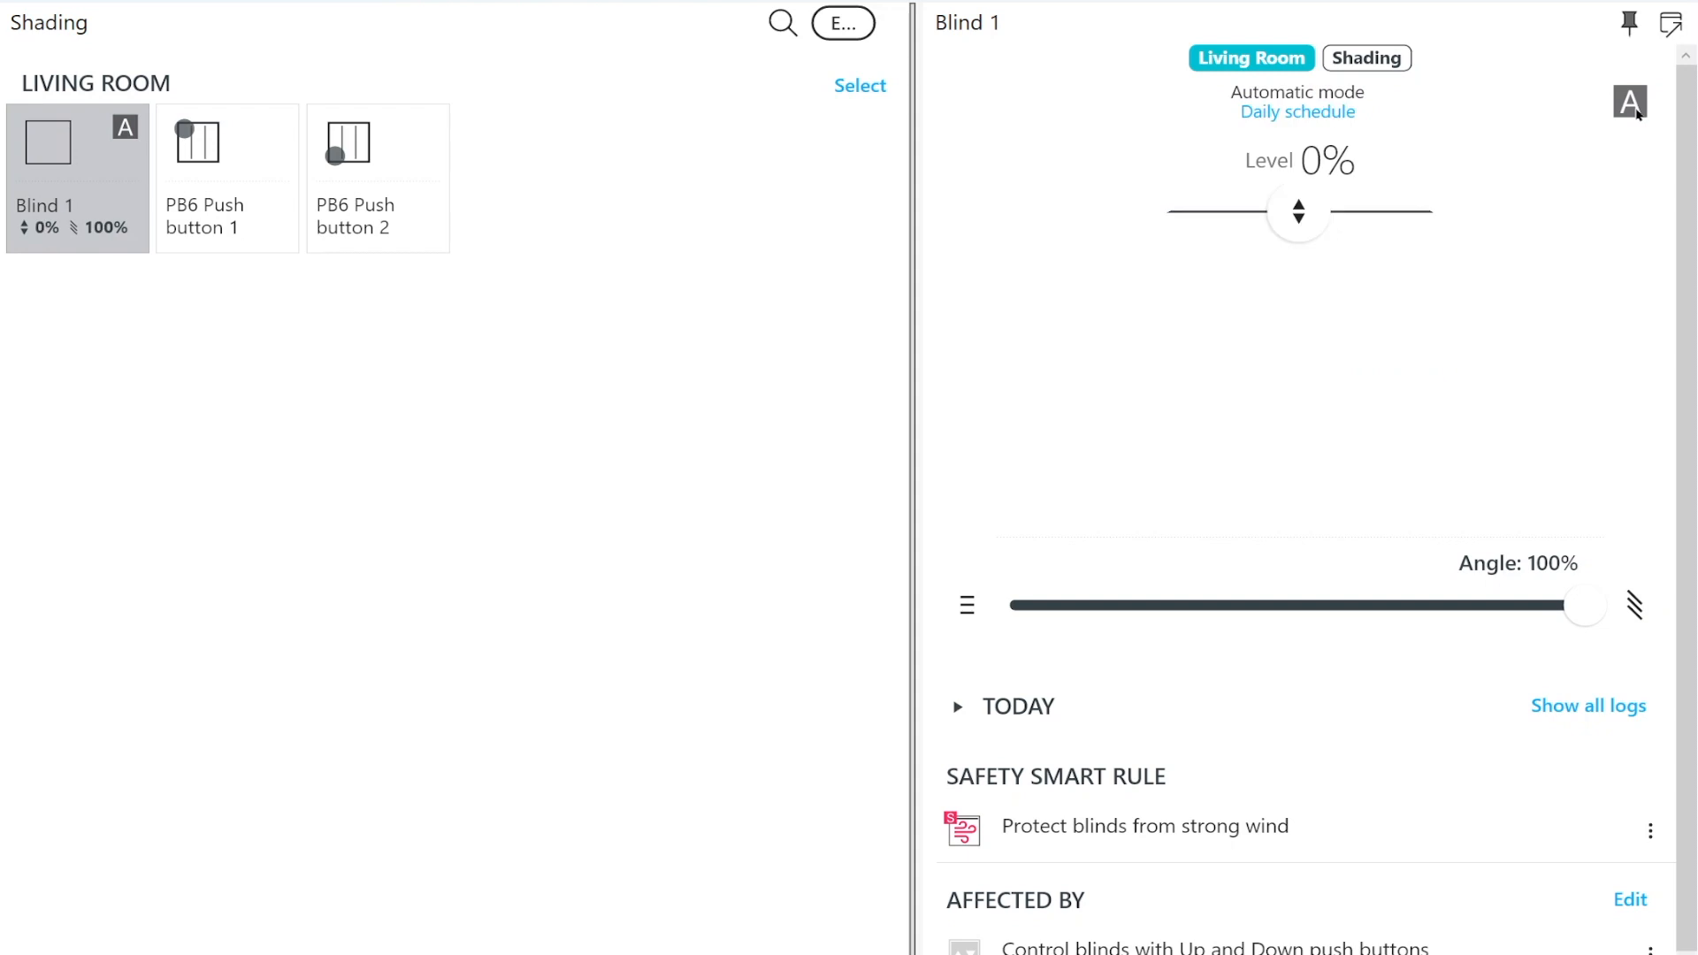